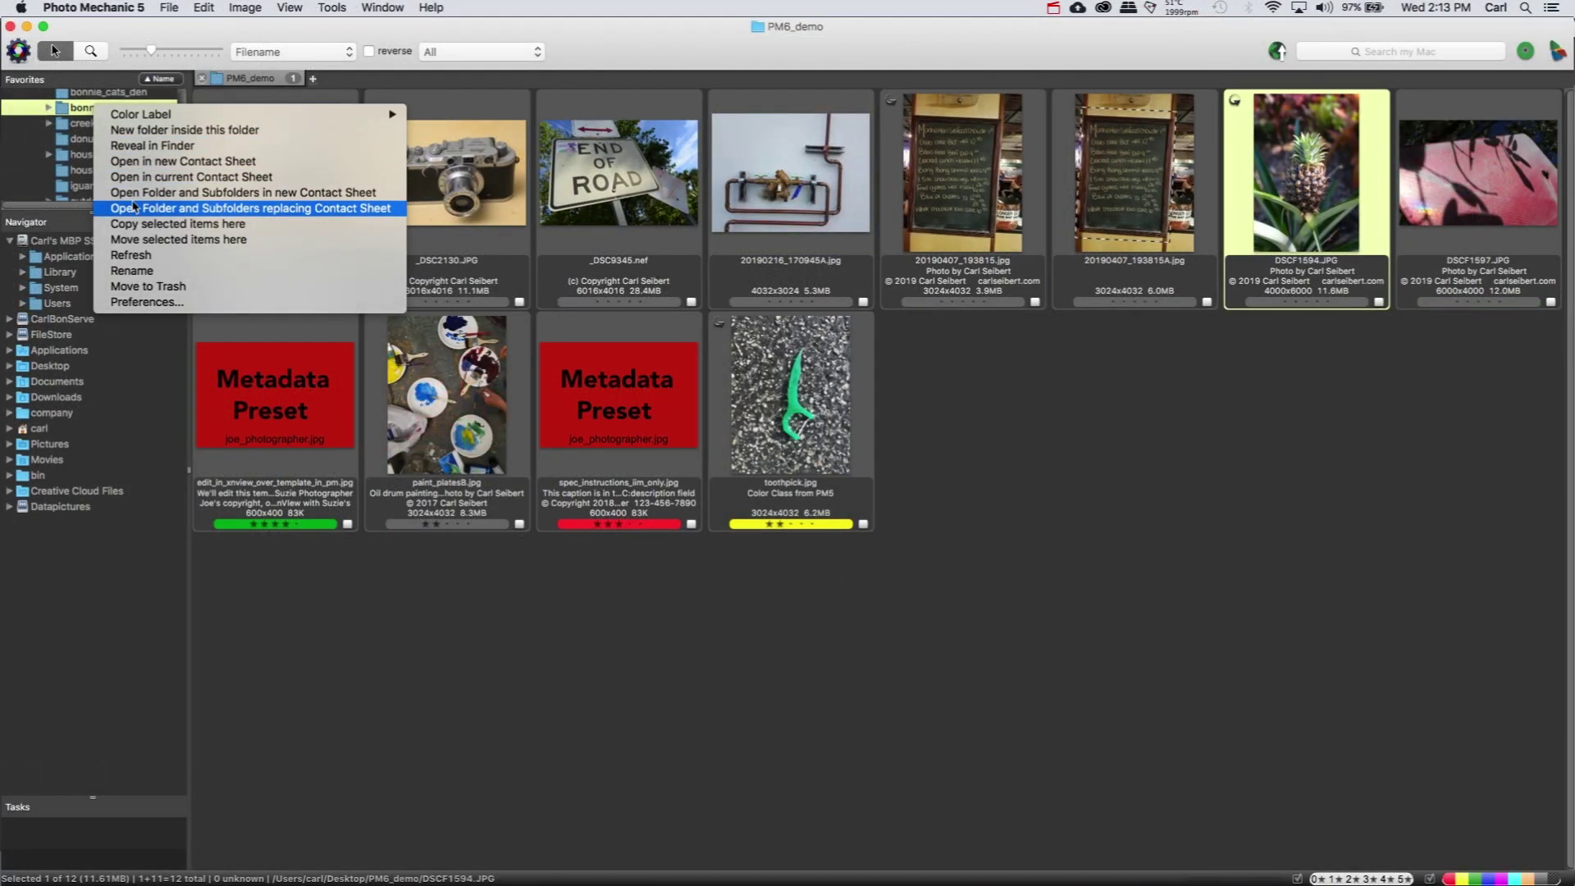
- Open the bonnie_garden folder and its subfolders in a new contact sheet and browse how its thumbnails load
{"action": "left_click", "coordinate": [135, 195]}
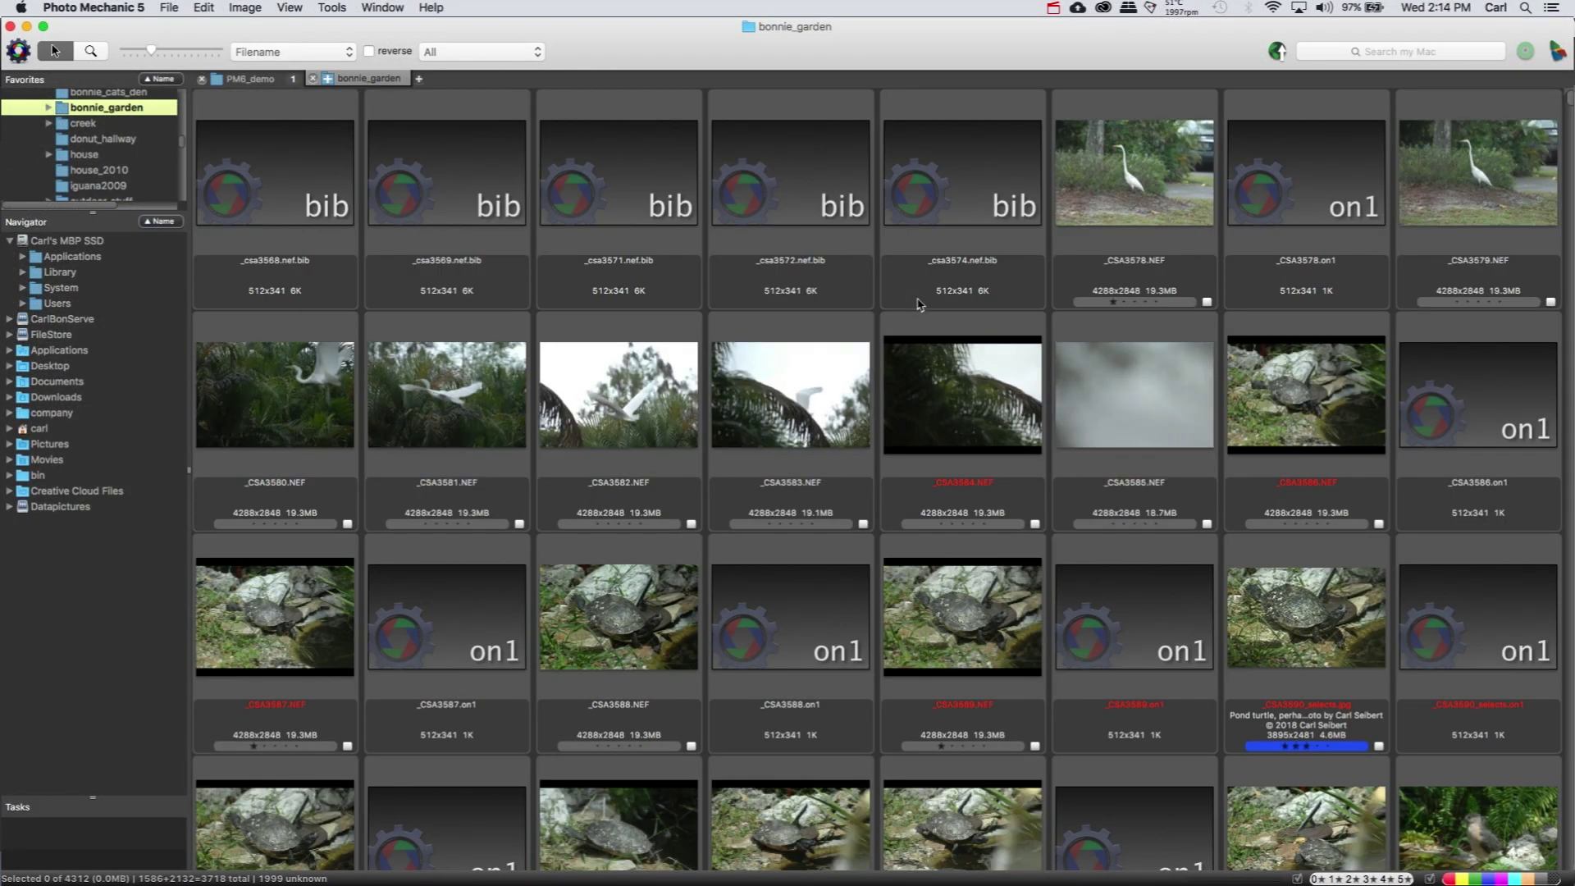
{"action": "scroll", "coordinate": [815, 621], "scroll_direction": "down", "scroll_amount": 10}
{"action": "scroll", "coordinate": [812, 612], "scroll_direction": "down", "scroll_amount": 5}
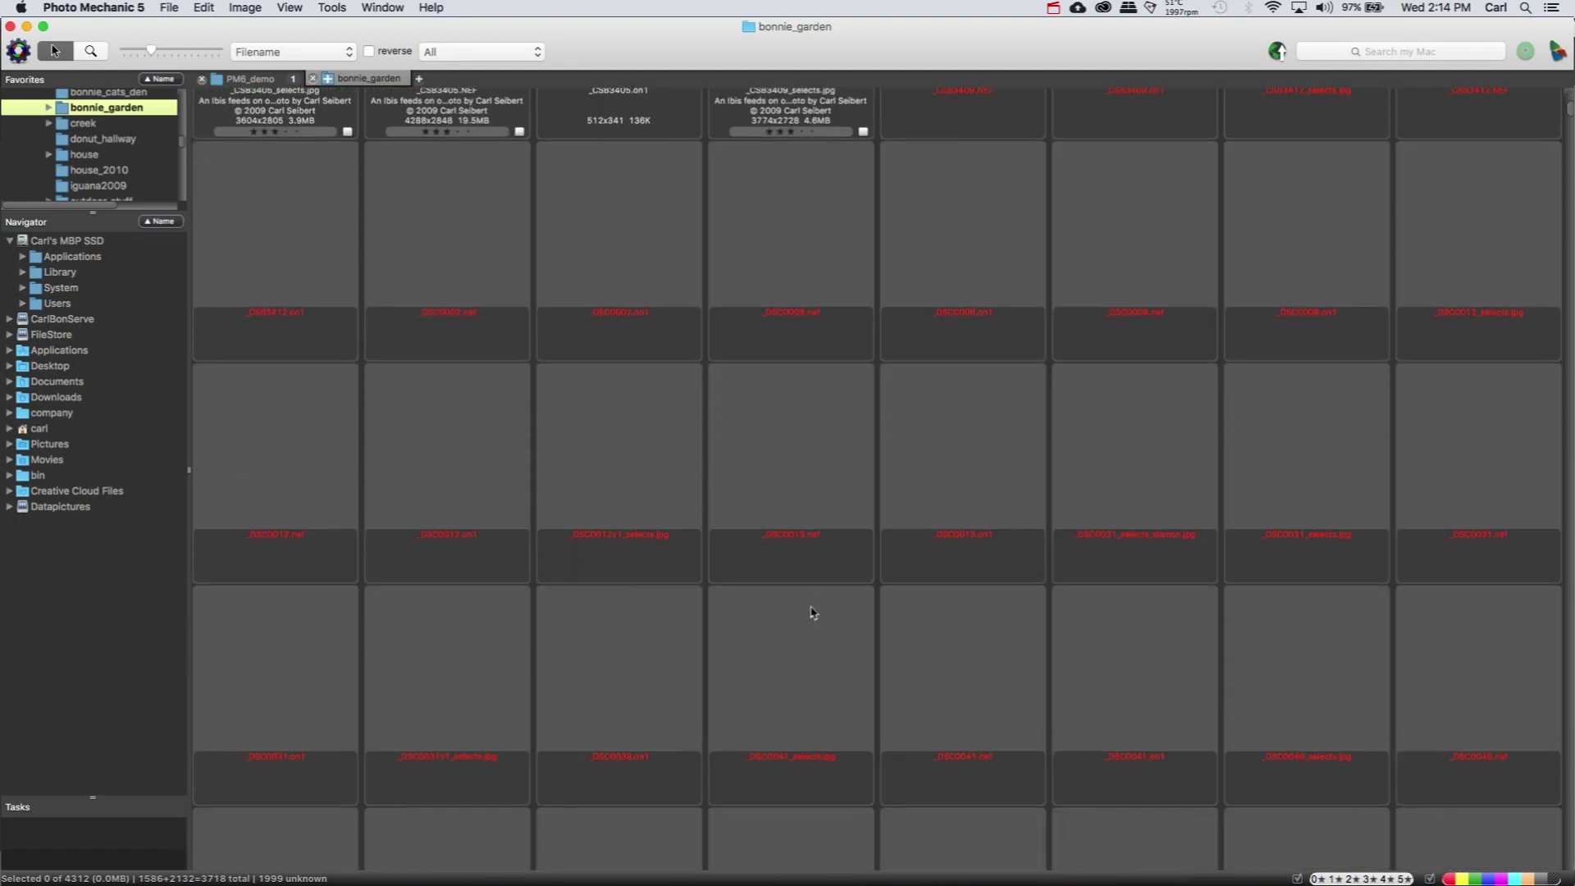
{"action": "scroll", "coordinate": [813, 612], "scroll_direction": "down", "scroll_amount": 10}
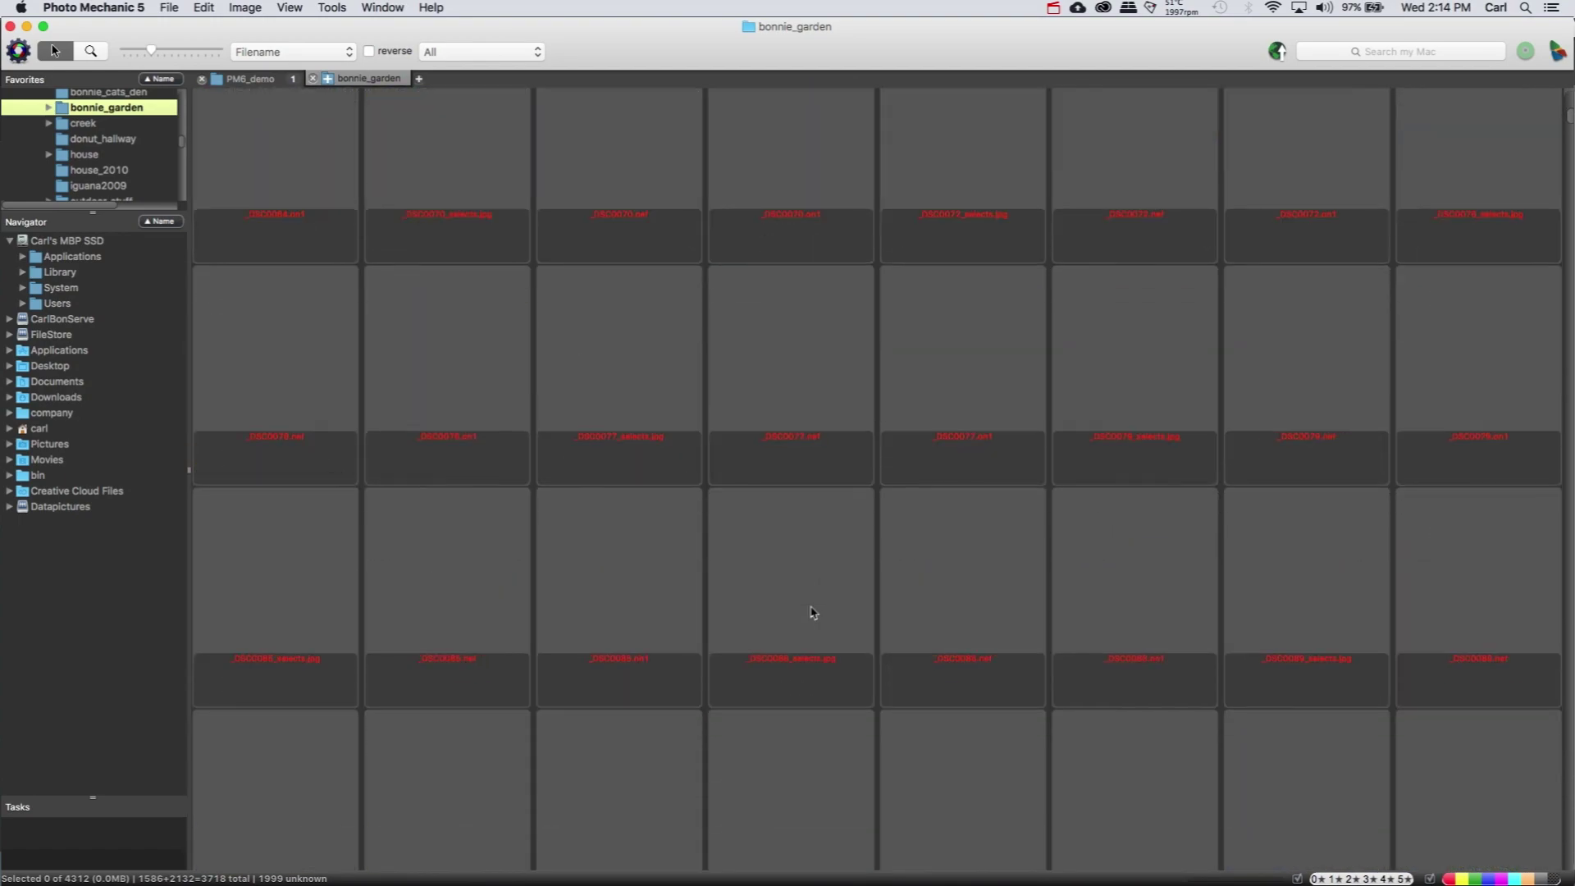
{"action": "scroll", "coordinate": [813, 612], "scroll_direction": "down", "scroll_amount": 10}
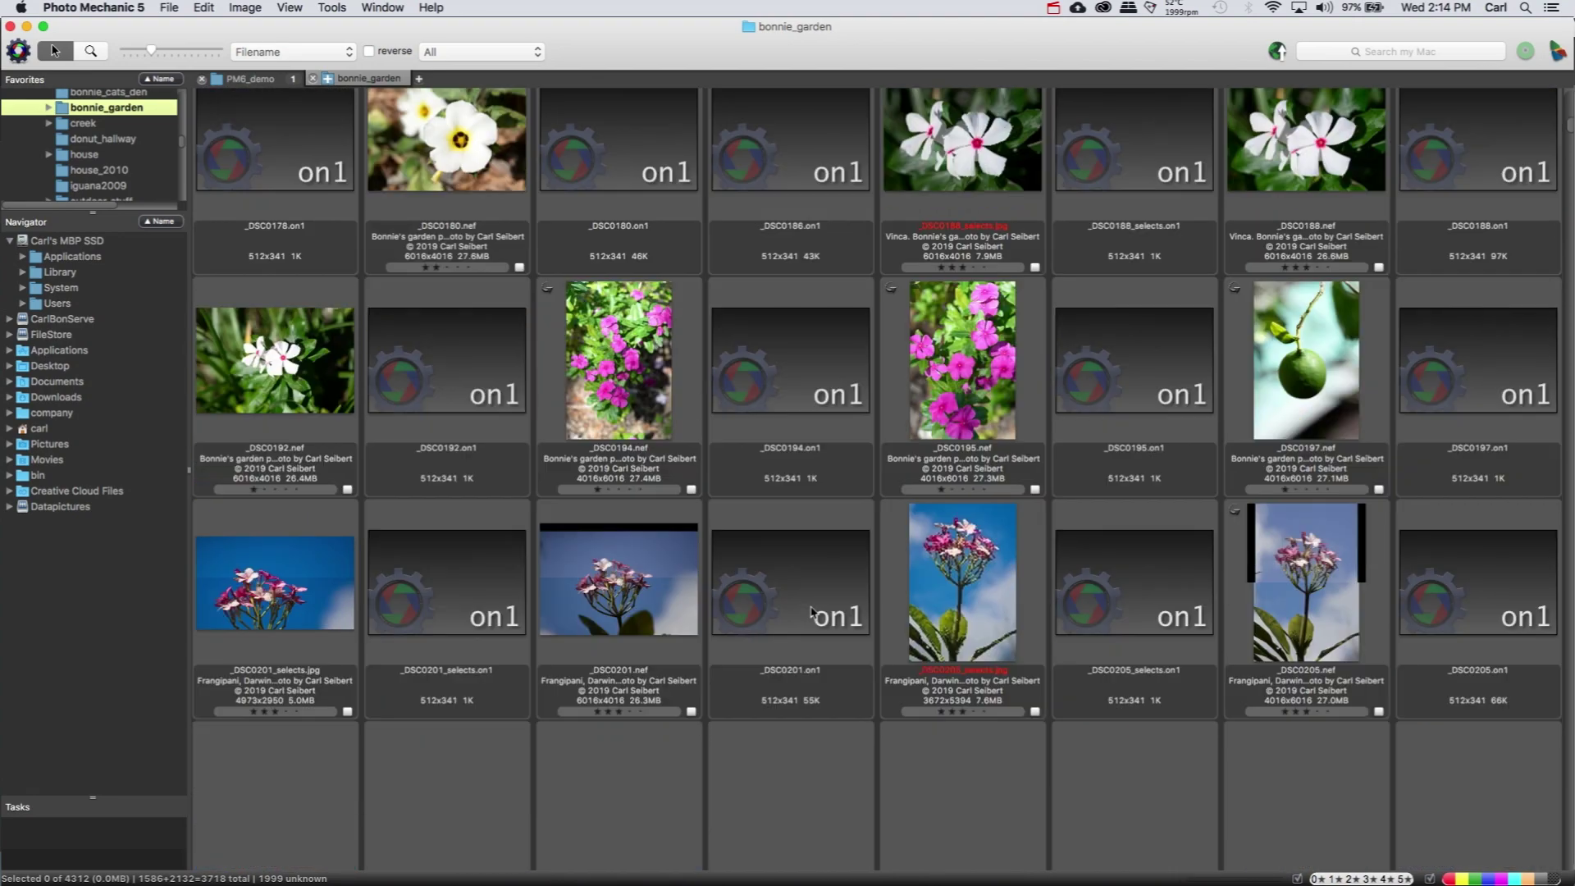
{"action": "scroll", "coordinate": [812, 612], "scroll_direction": "down", "scroll_amount": 10}
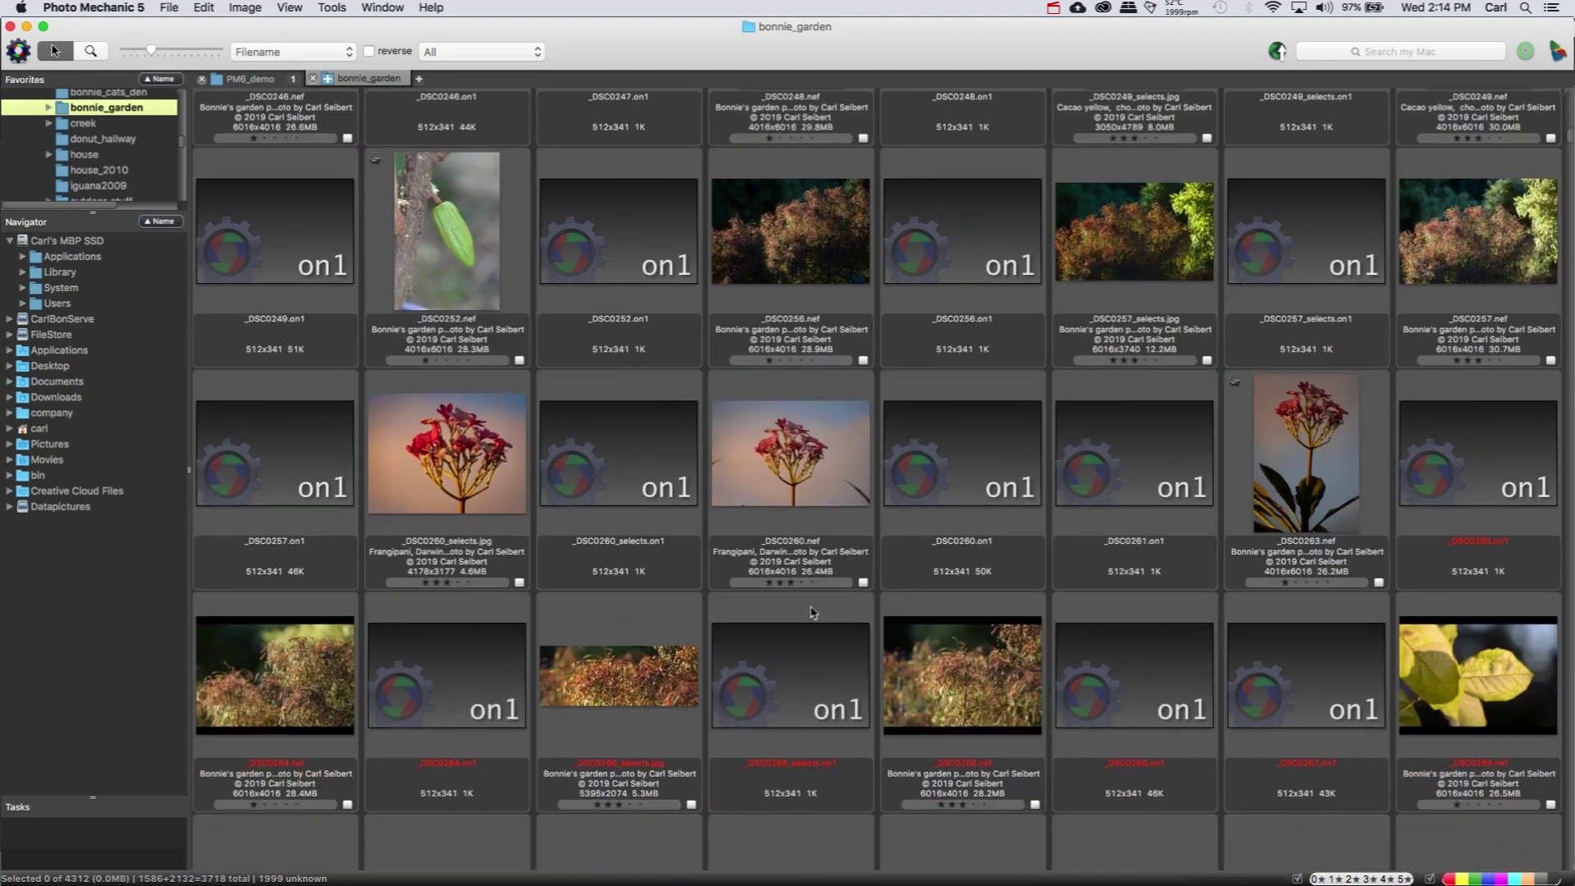
{"action": "scroll", "coordinate": [812, 612], "scroll_direction": "down", "scroll_amount": 5}
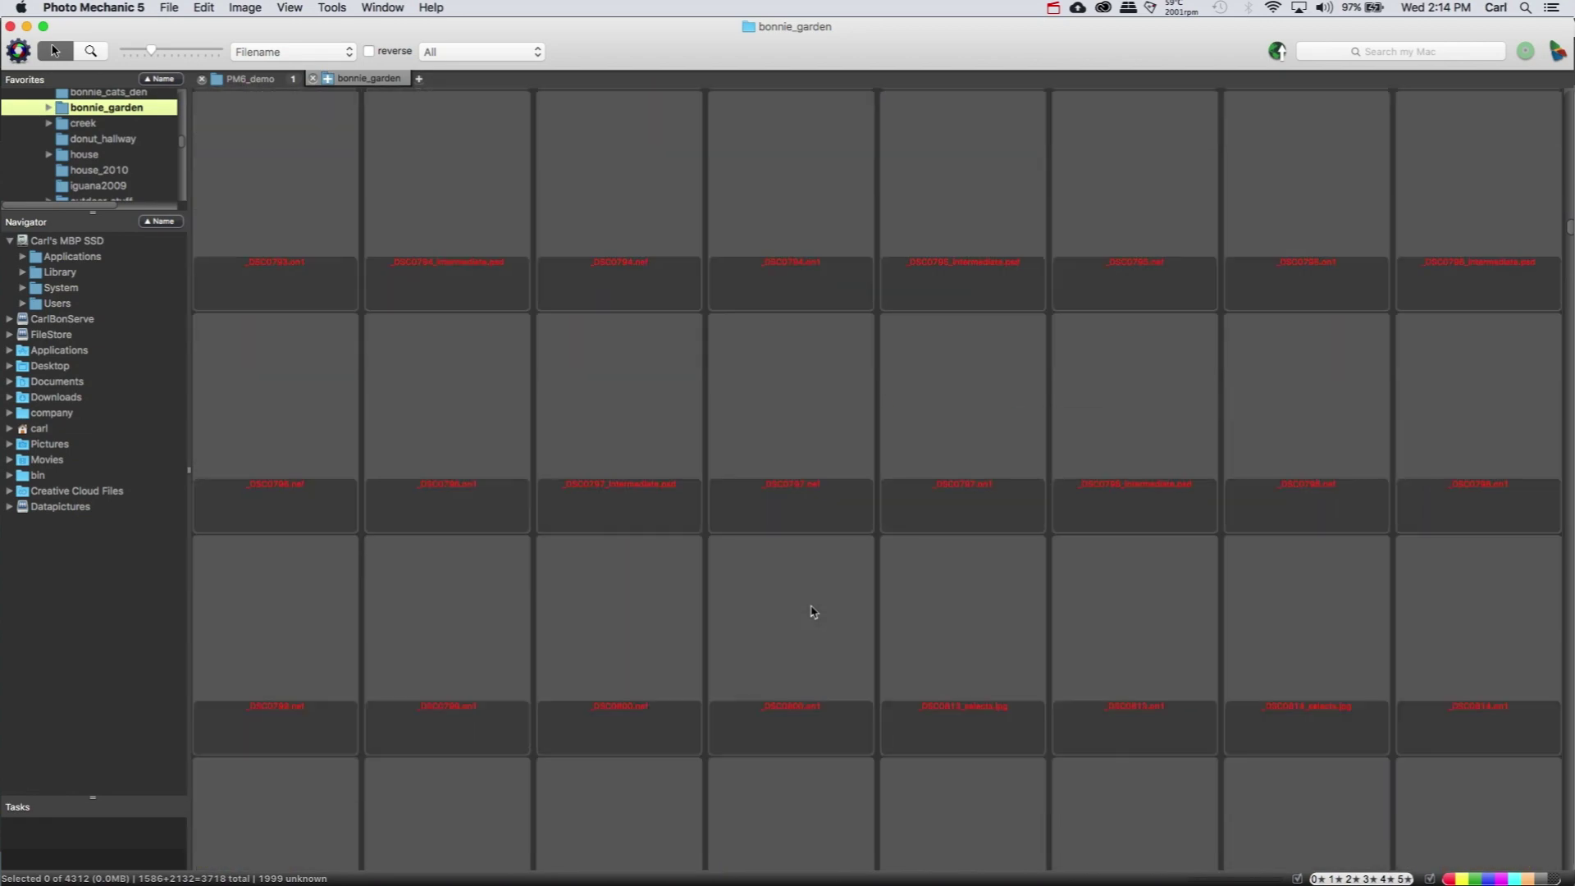
{"action": "scroll", "coordinate": [812, 611], "scroll_direction": "down", "scroll_amount": 15}
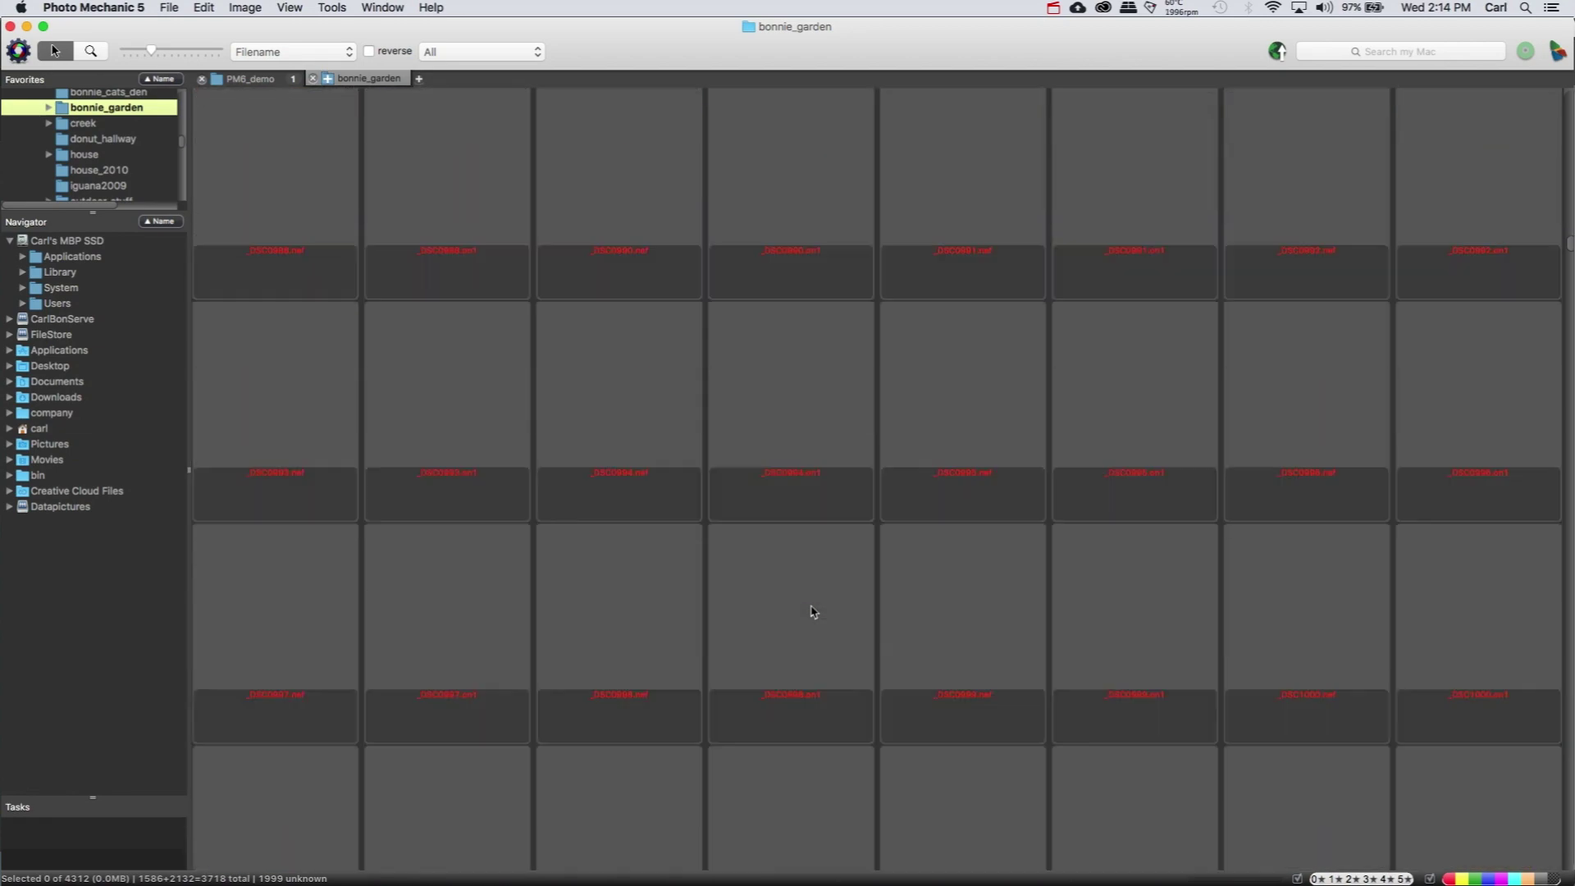
{"action": "scroll", "coordinate": [813, 611], "scroll_direction": "up", "scroll_amount": 10}
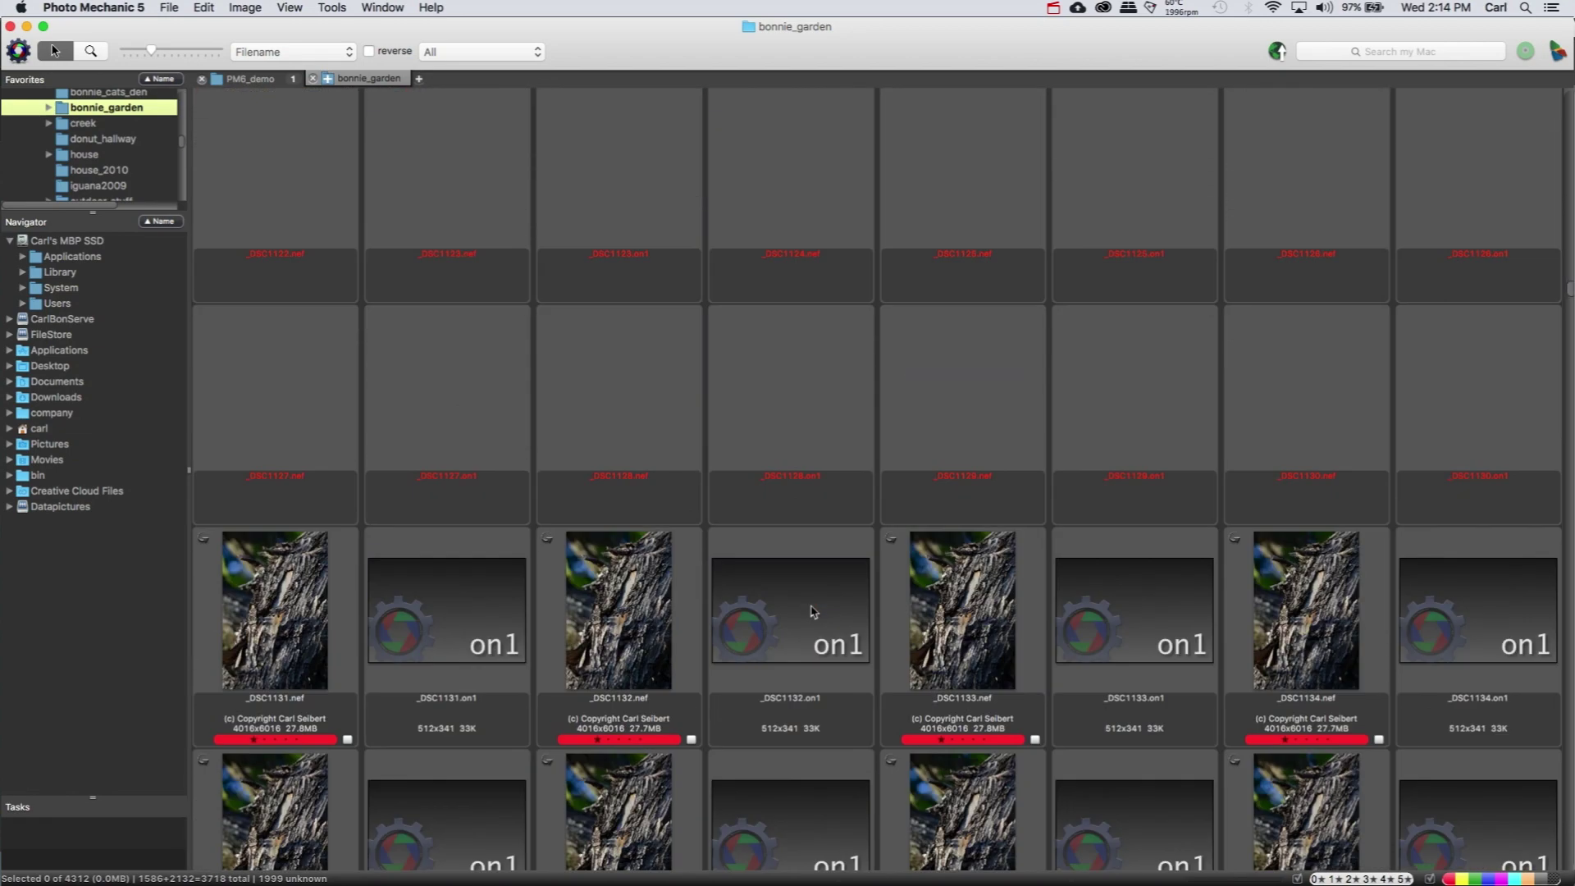
{"action": "scroll", "coordinate": [813, 612], "scroll_direction": "up", "scroll_amount": 5}
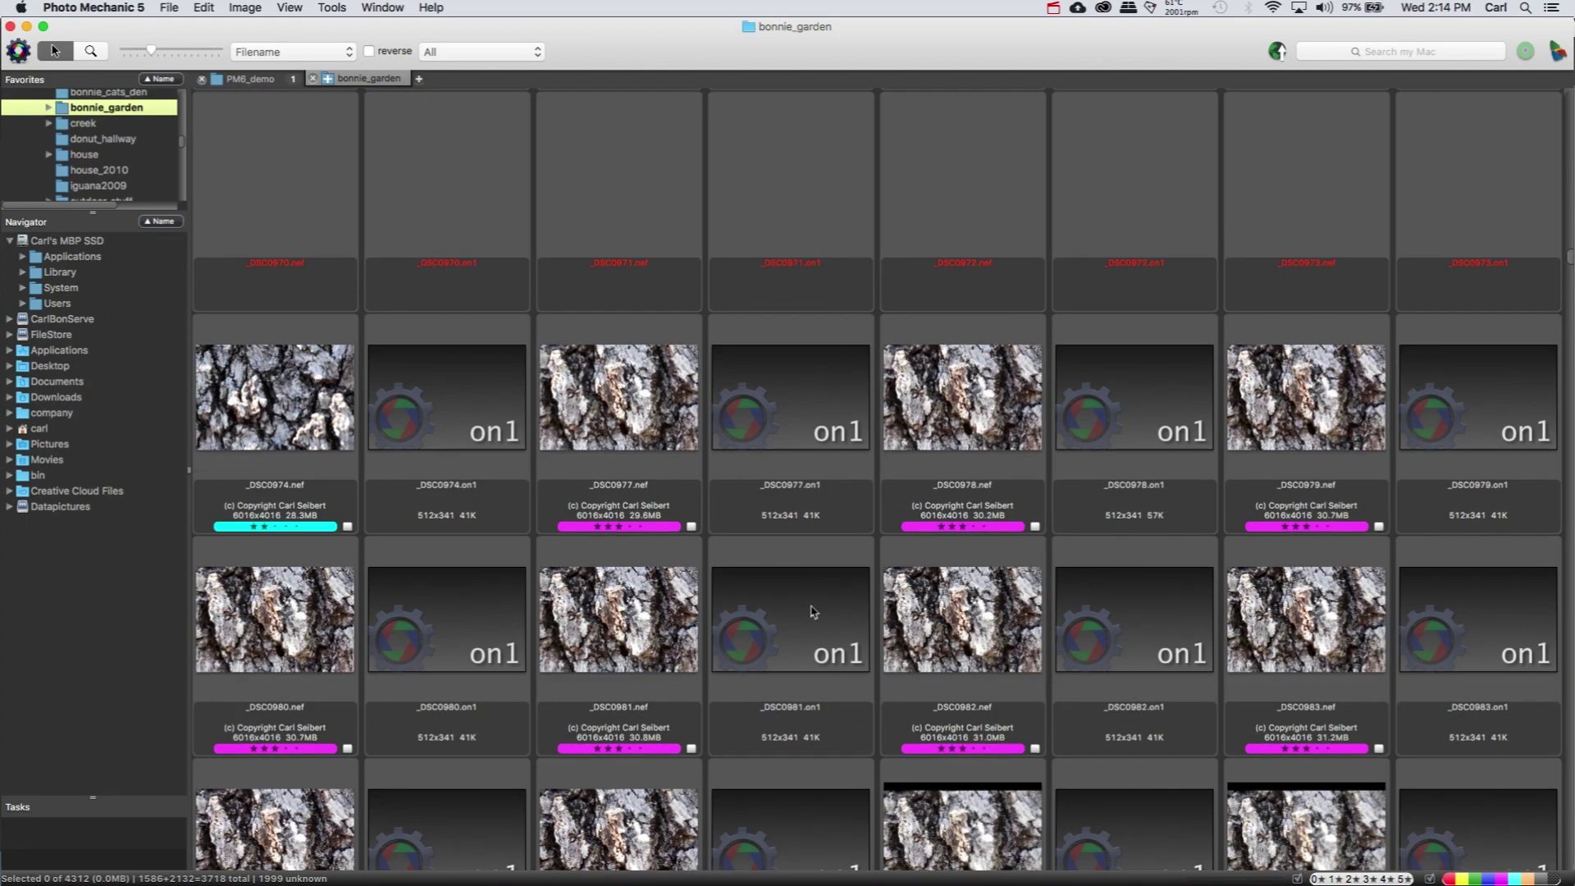
{"action": "scroll", "coordinate": [812, 611], "scroll_direction": "up", "scroll_amount": 5}
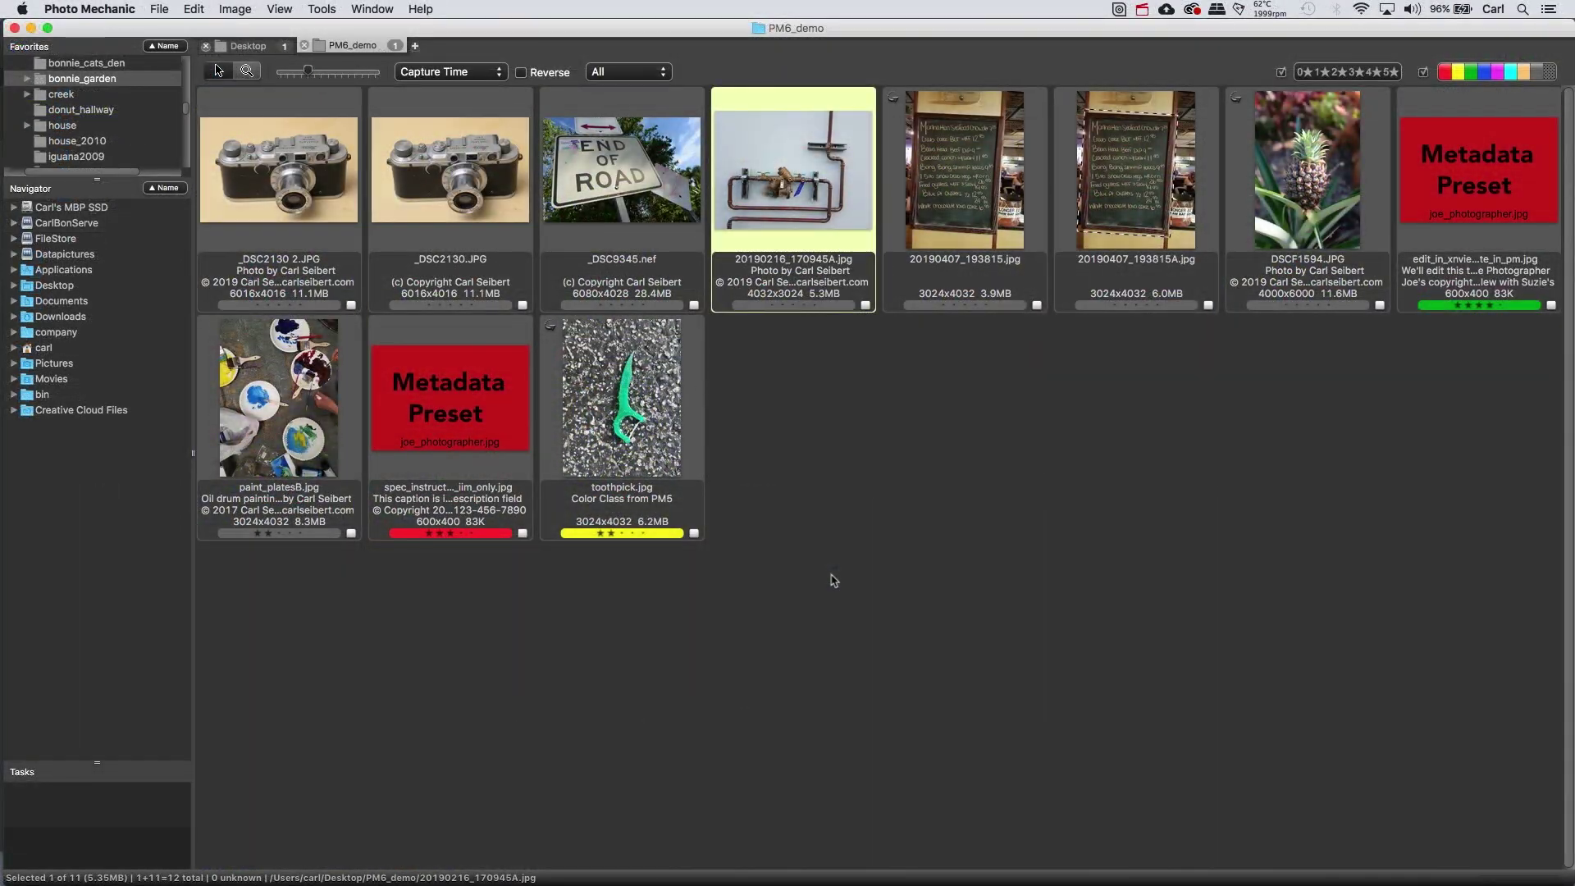
- Switch to Photo Mechanic 6 and open the bonnie_garden folder with all its subfolders in a new contact sheet
{"action": "mouse_move", "coordinate": [568, 389]}
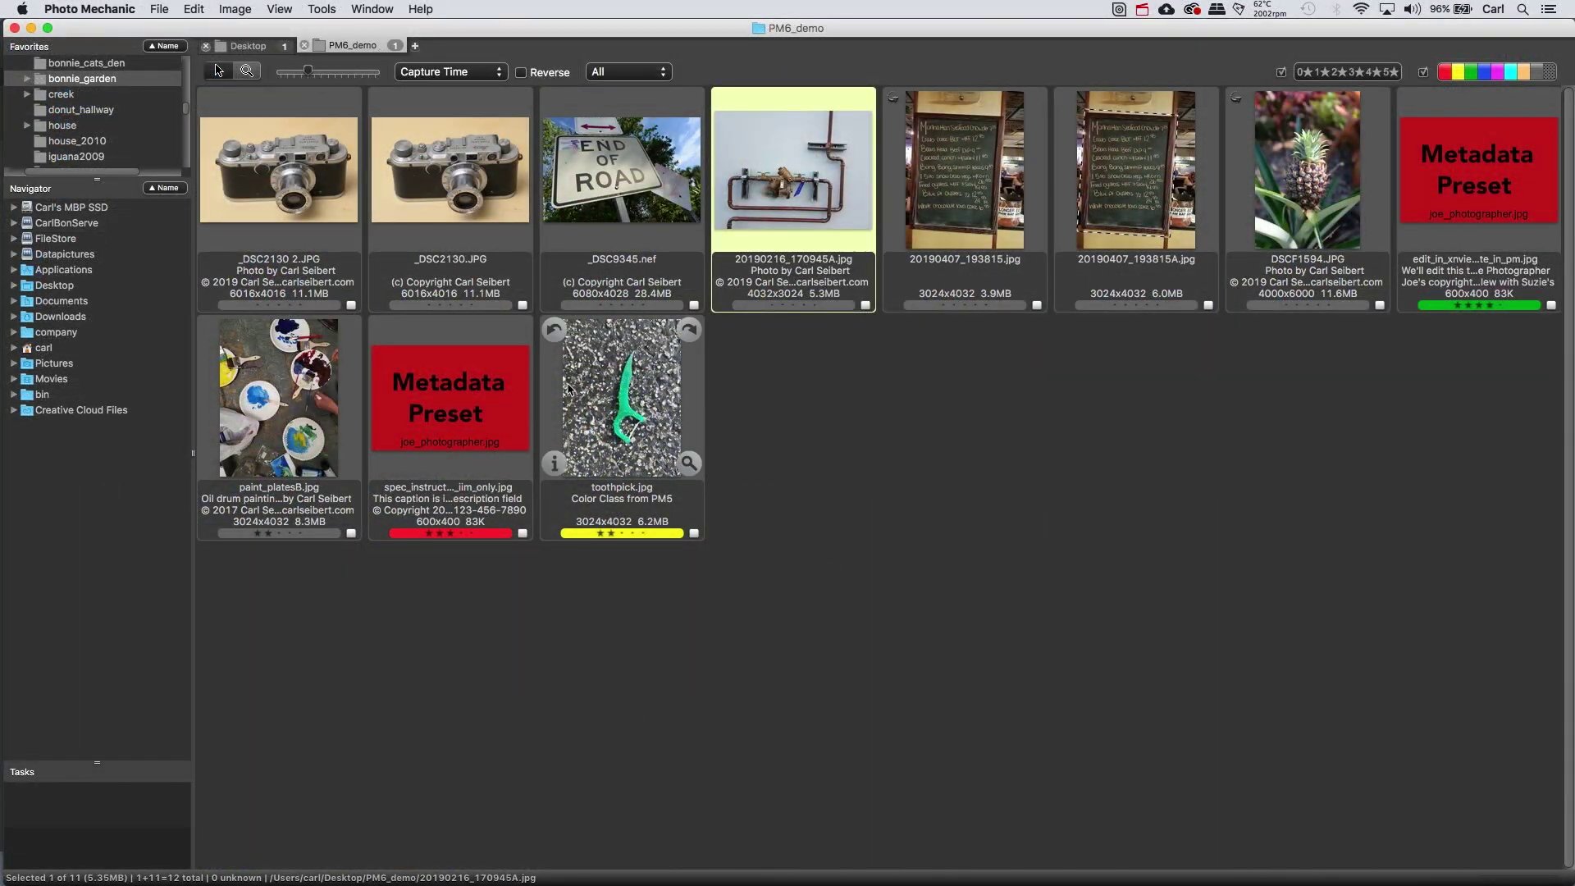
{"action": "left_click", "coordinate": [108, 81]}
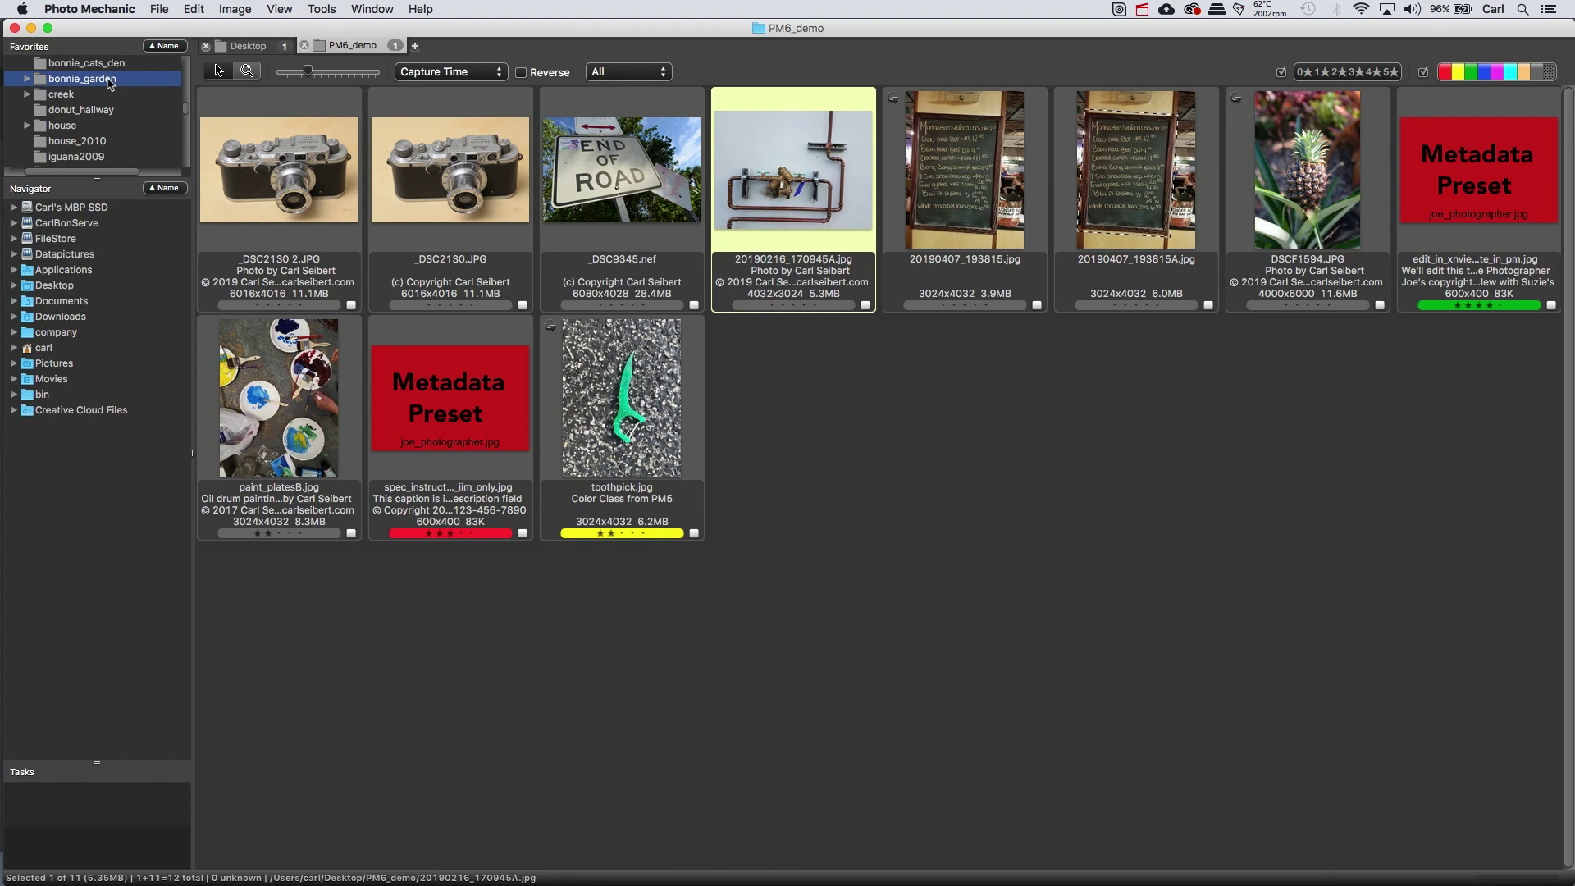
{"action": "right_click", "coordinate": [110, 82]}
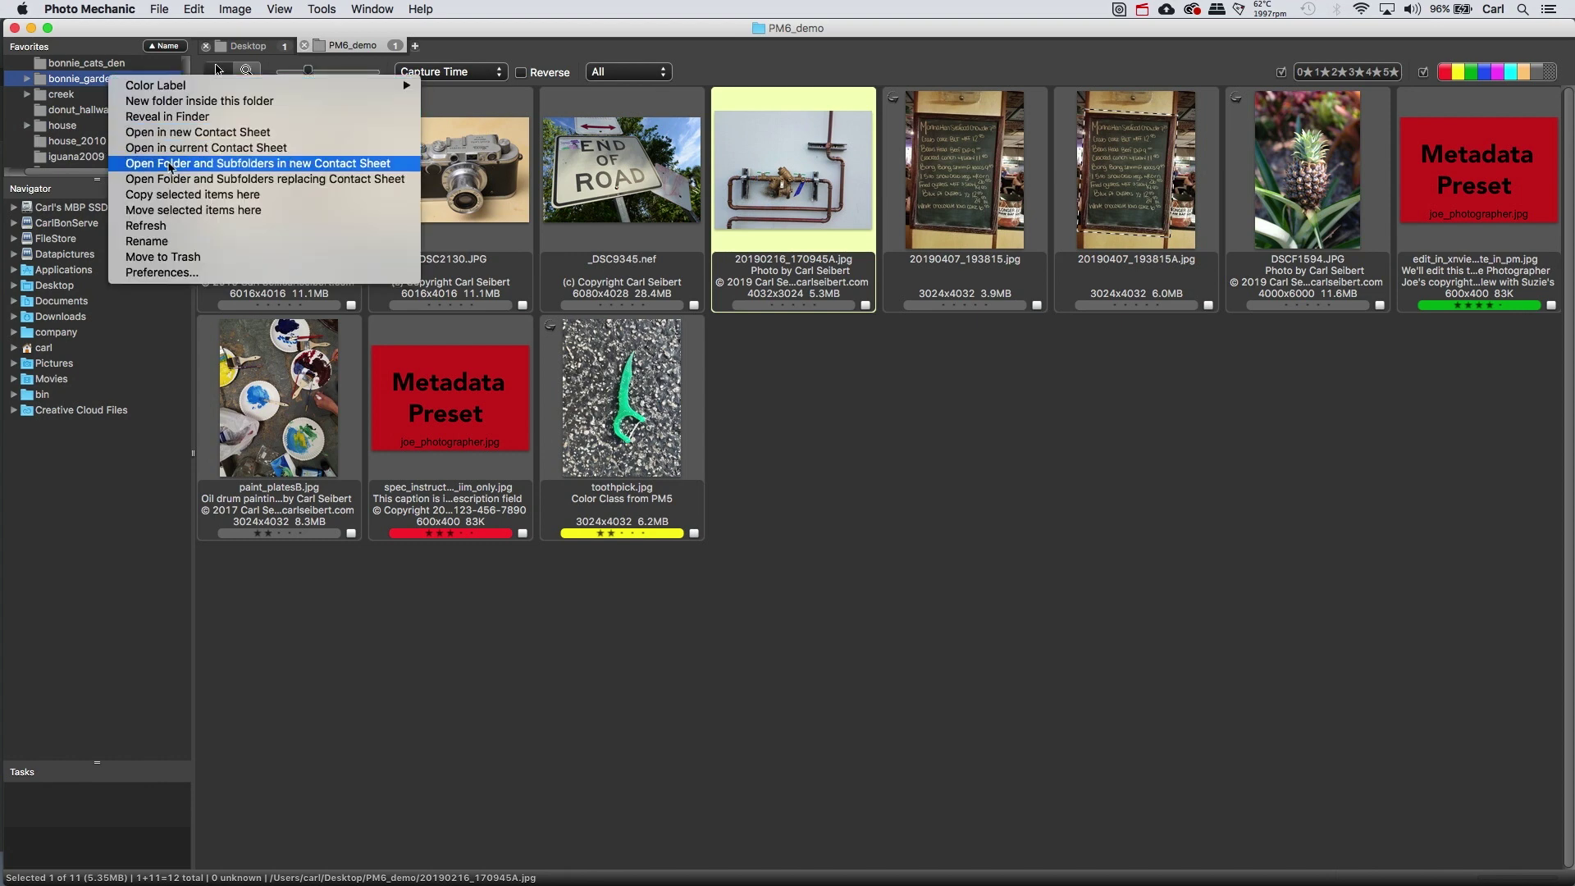
{"action": "left_click", "coordinate": [171, 169]}
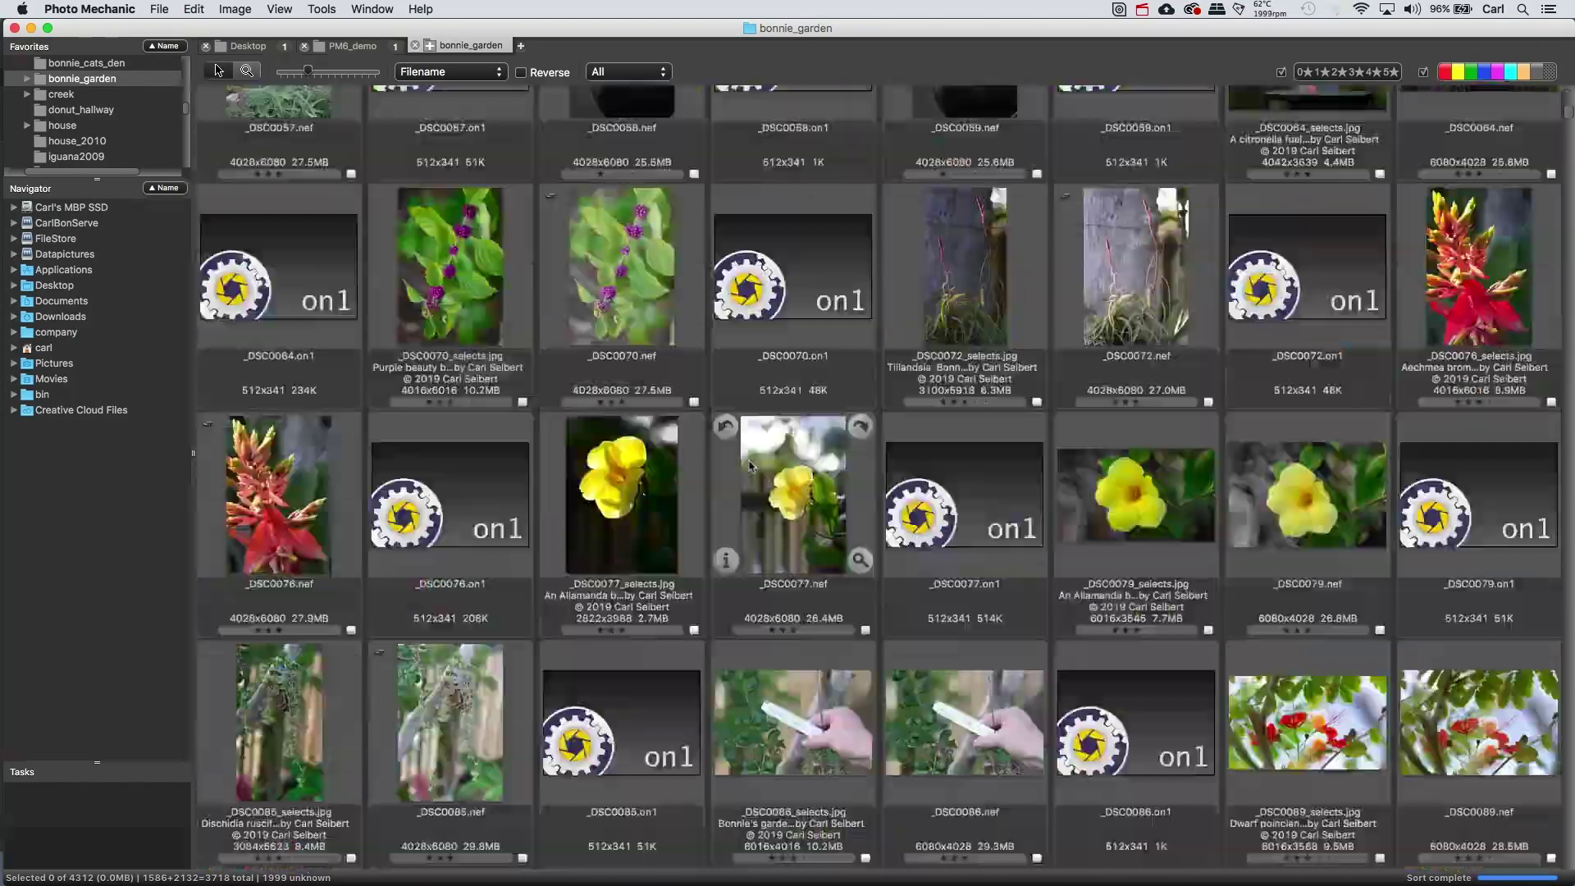
- Browse the bonnie_garden thumbnails across the whole contact sheet to judge rendering speed, and close that contact sheet
{"action": "scroll", "coordinate": [750, 466], "scroll_direction": "down", "scroll_amount": 20}
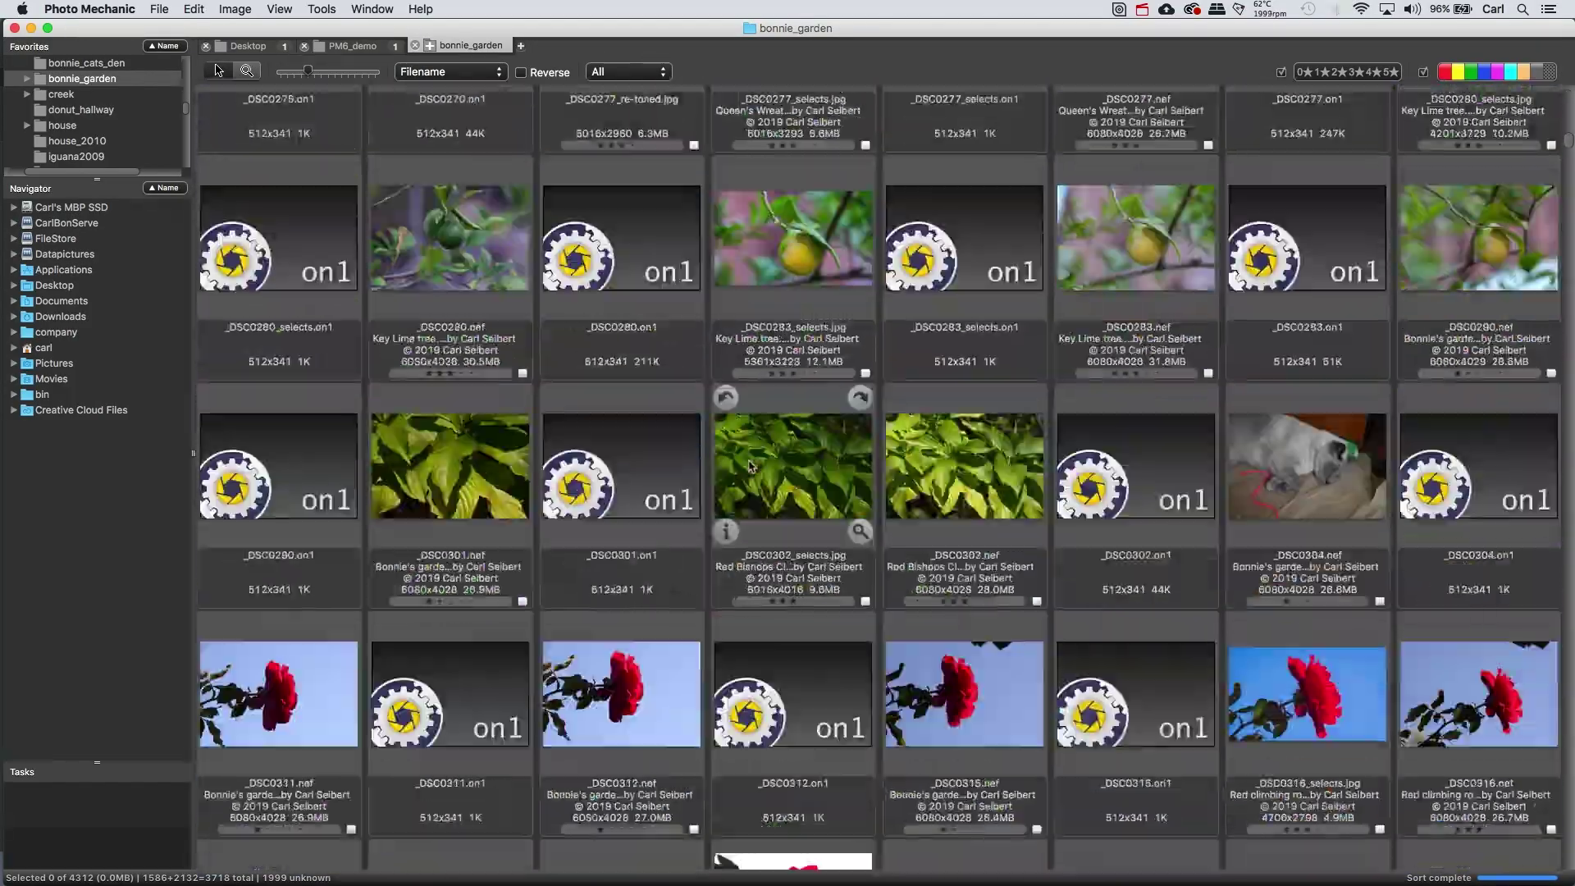
{"action": "scroll", "coordinate": [750, 465], "scroll_direction": "down", "scroll_amount": 20}
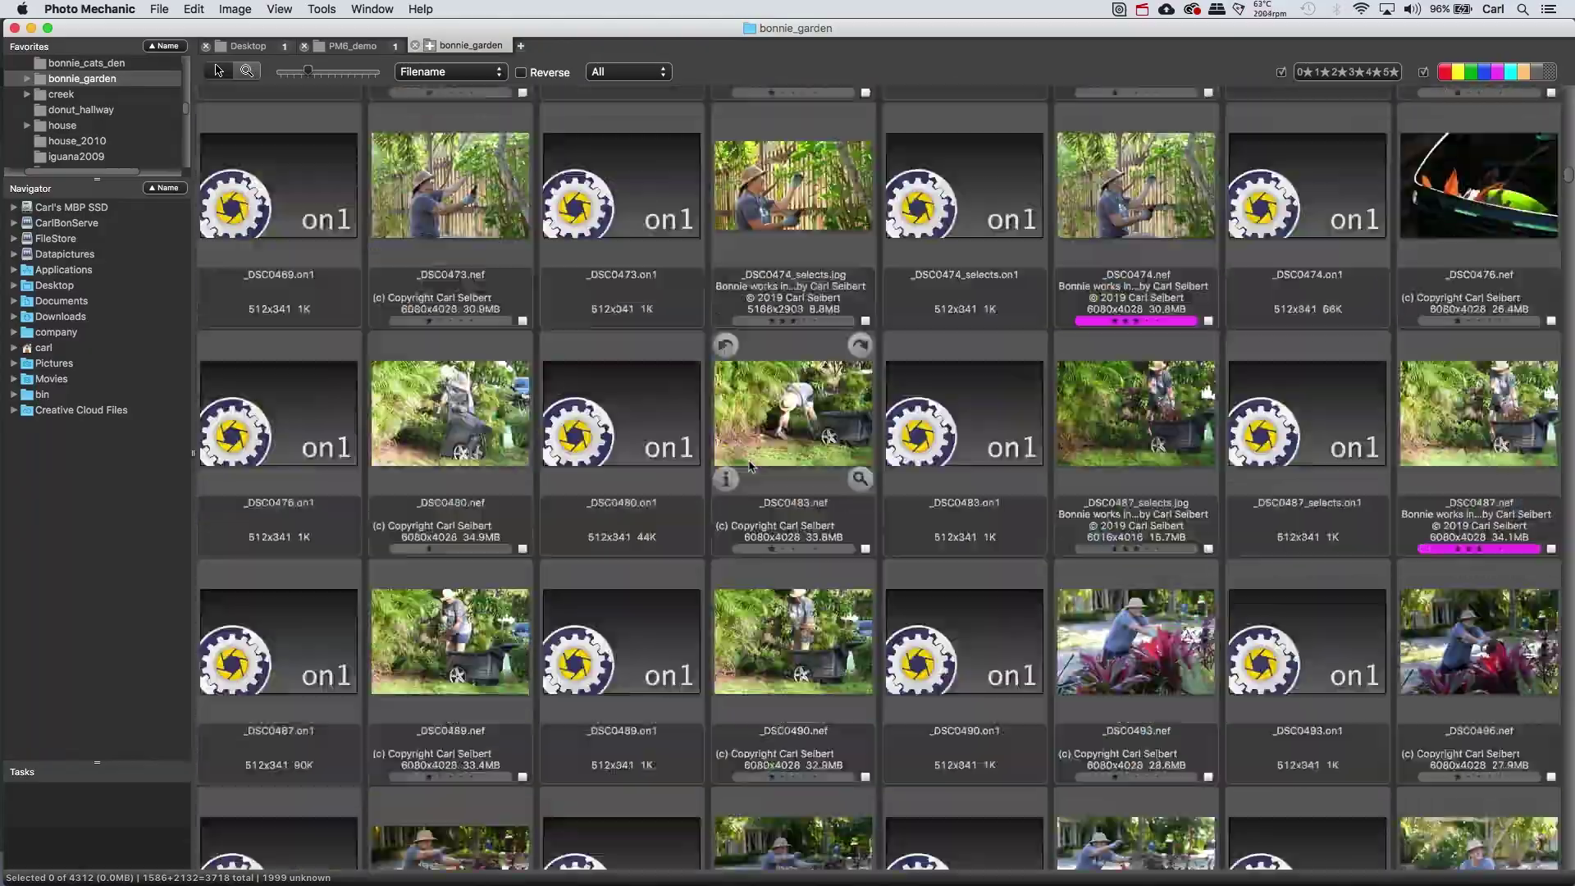
{"action": "scroll", "coordinate": [750, 465], "scroll_direction": "down", "scroll_amount": 20}
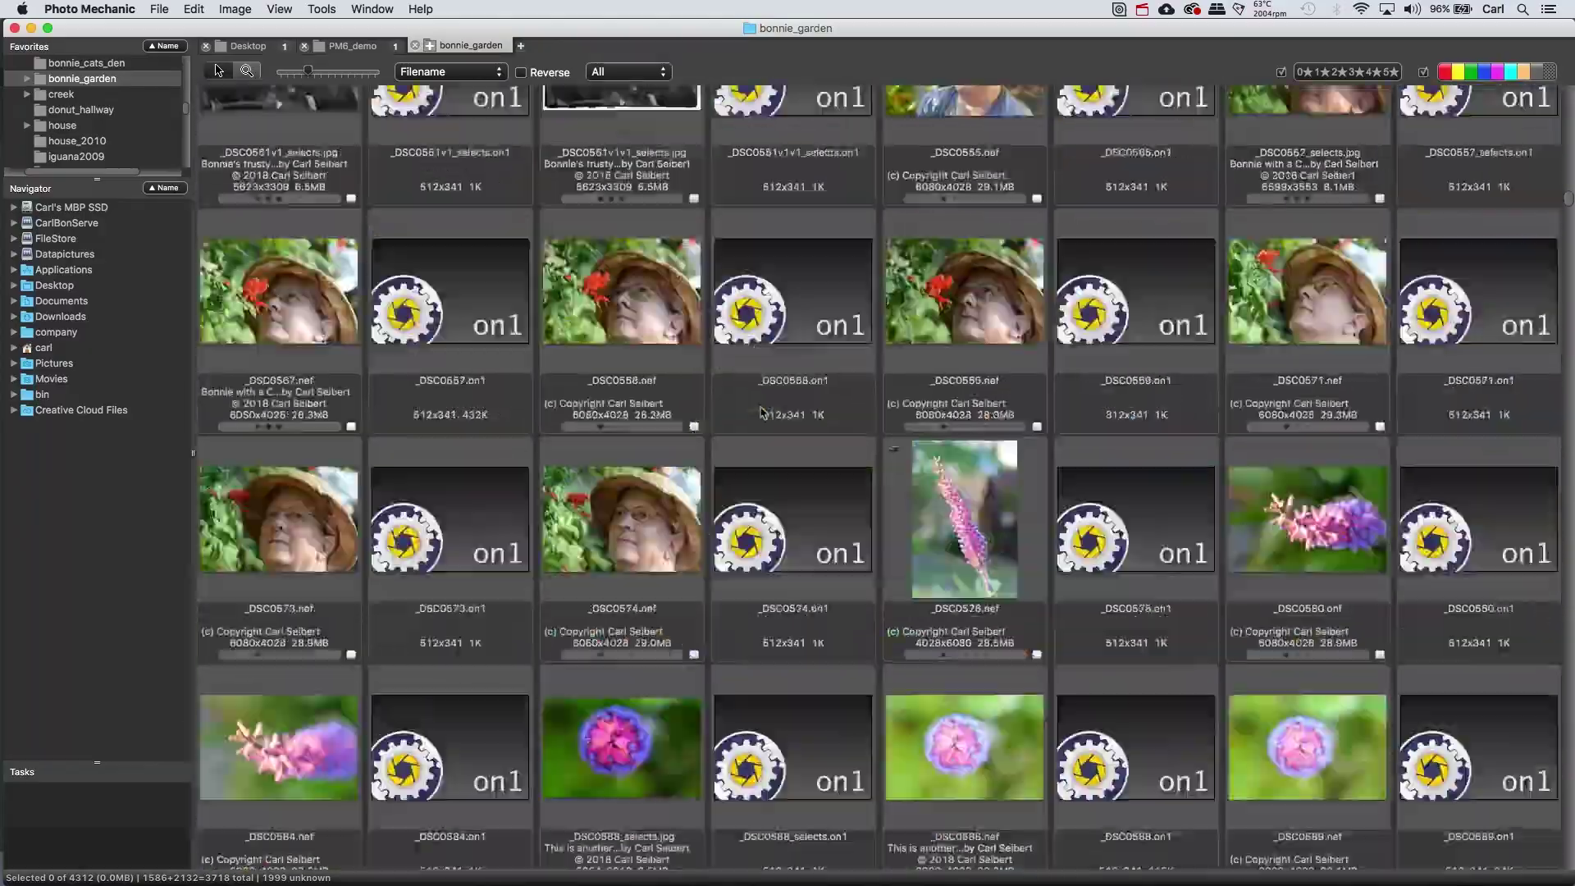
{"action": "scroll", "coordinate": [763, 413], "scroll_direction": "down", "scroll_amount": 20}
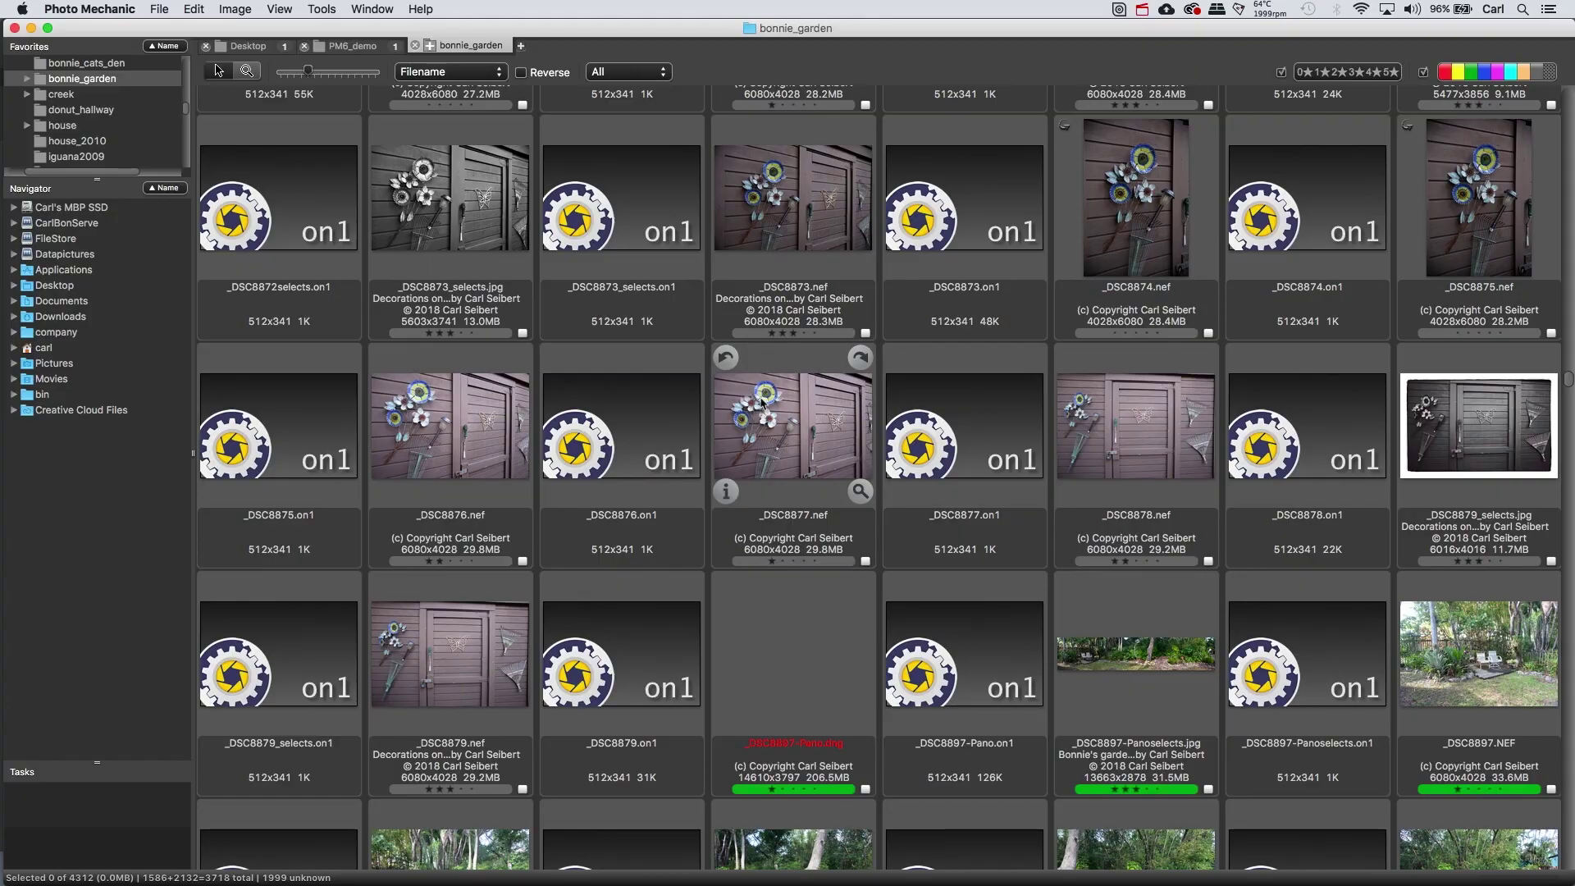
{"action": "left_click_drag", "start_coordinate": [762, 402], "coordinate": [687, 6]}
{"action": "scroll", "coordinate": [813, 176], "scroll_direction": "up", "scroll_amount": 10}
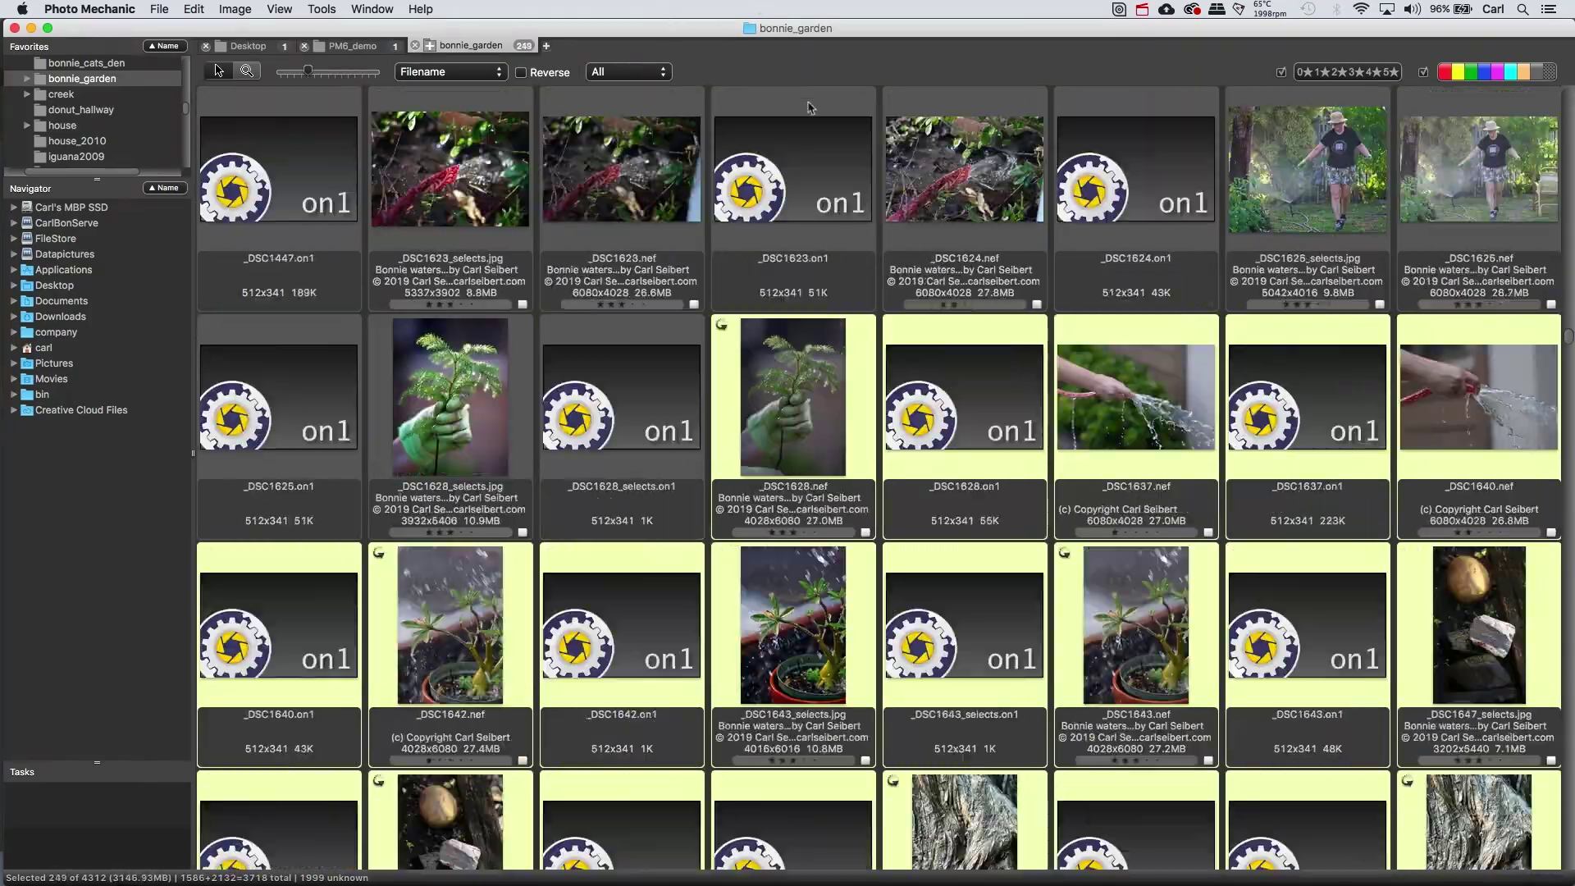
{"action": "left_click", "coordinate": [812, 177]}
{"action": "scroll", "coordinate": [839, 337], "scroll_direction": "down", "scroll_amount": 20}
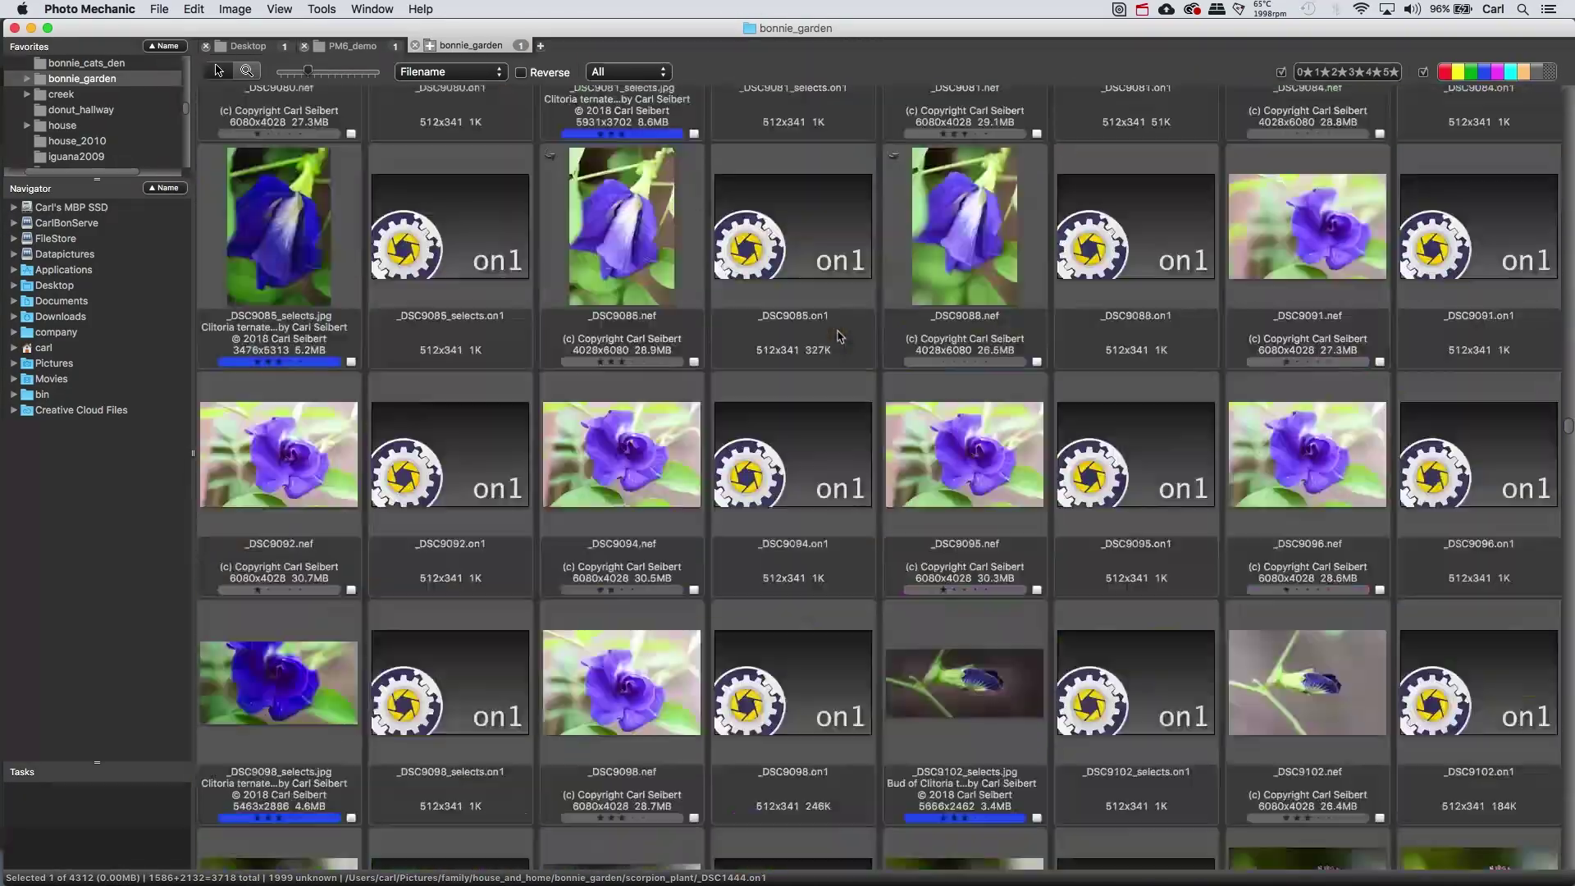
{"action": "scroll", "coordinate": [838, 336], "scroll_direction": "down", "scroll_amount": 20}
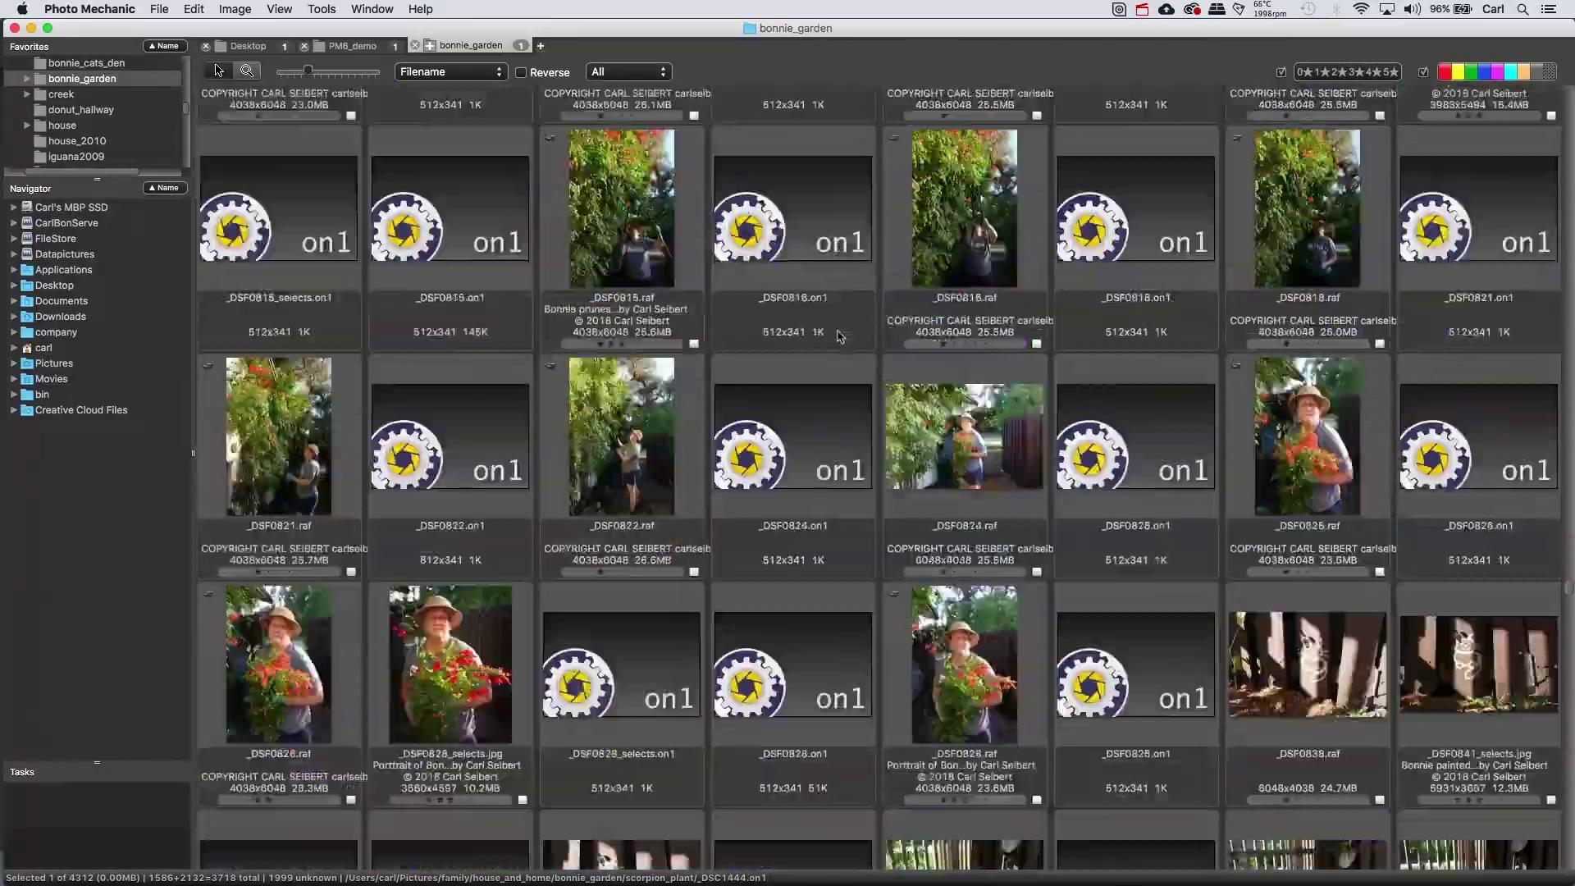
{"action": "scroll", "coordinate": [987, 588], "scroll_direction": "down", "scroll_amount": 20}
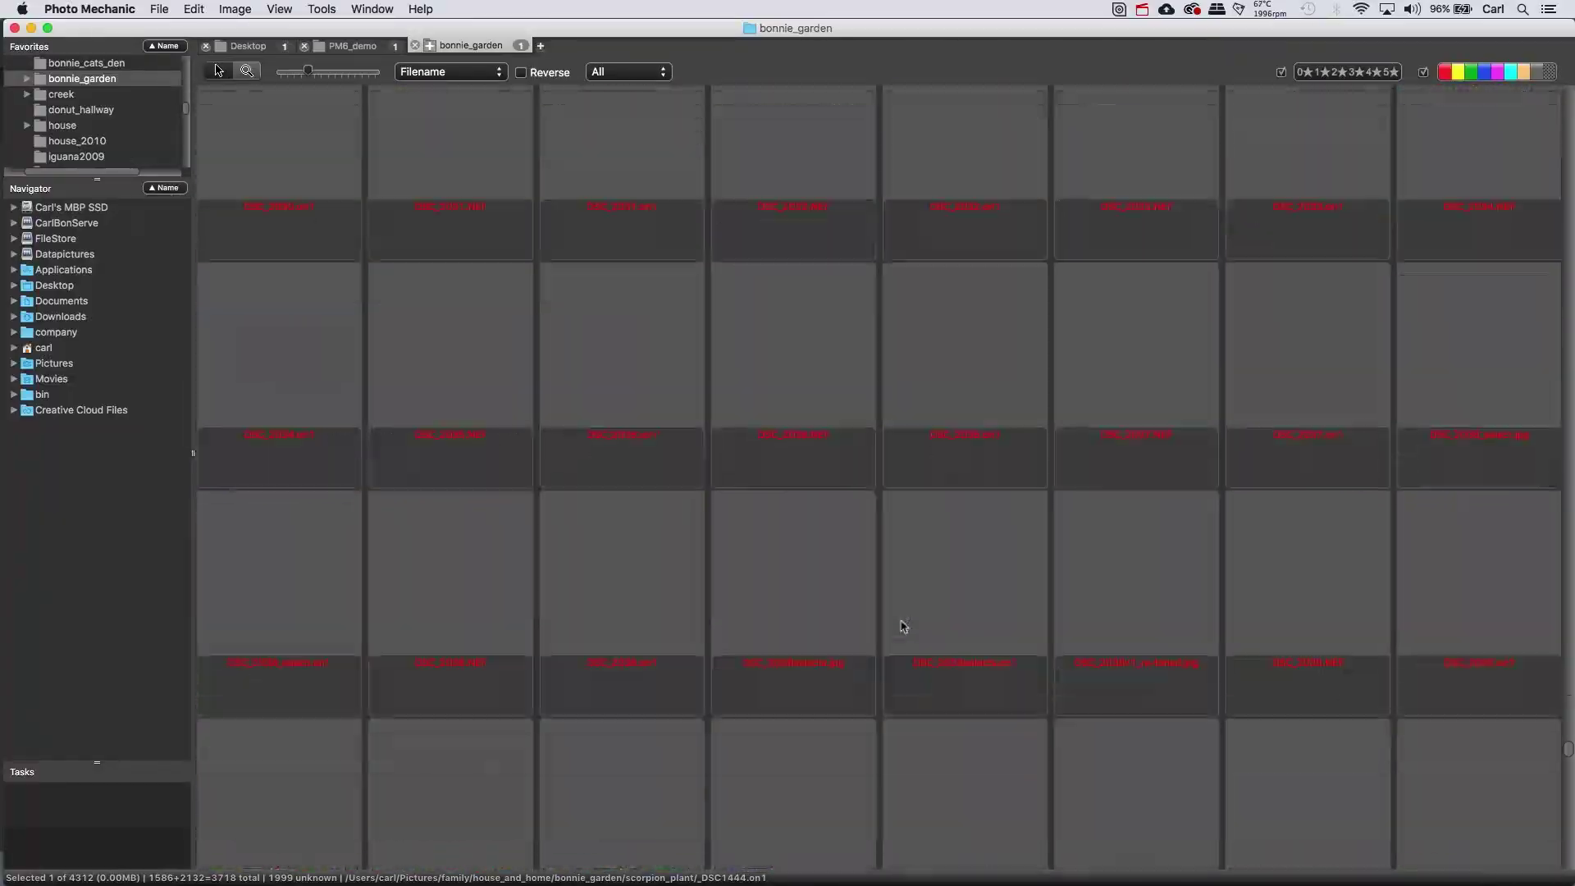
{"action": "scroll", "coordinate": [903, 628], "scroll_direction": "down", "scroll_amount": 10}
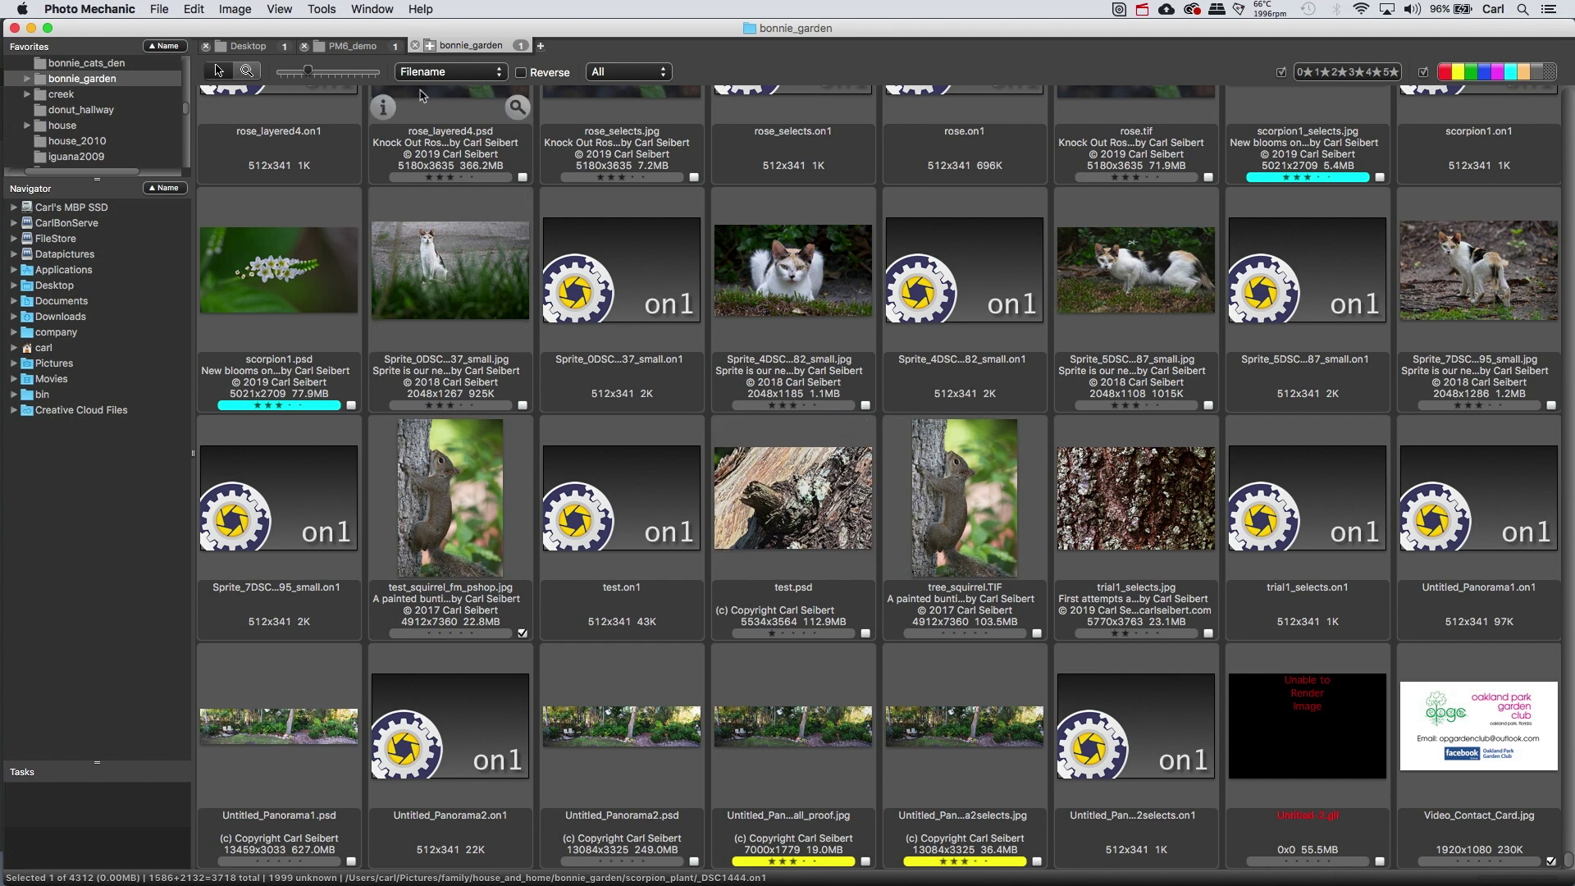
{"action": "left_click", "coordinate": [415, 46]}
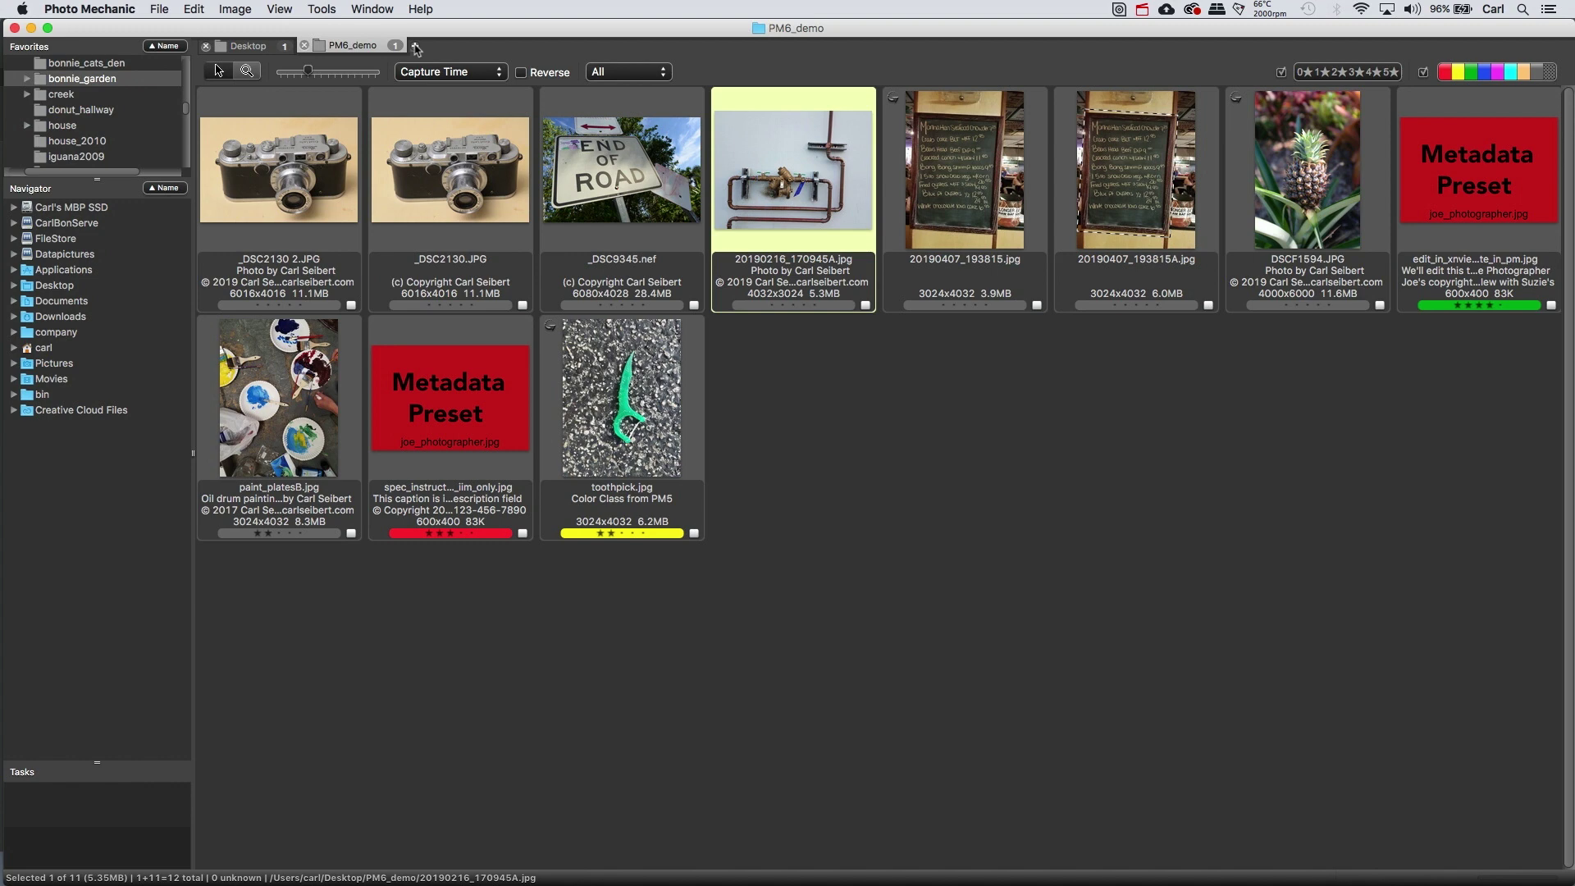
- Review the IPTC/XMP preferences for writing embedded IPTC metadata, and close the preferences without saving
{"action": "left_click", "coordinate": [117, 15]}
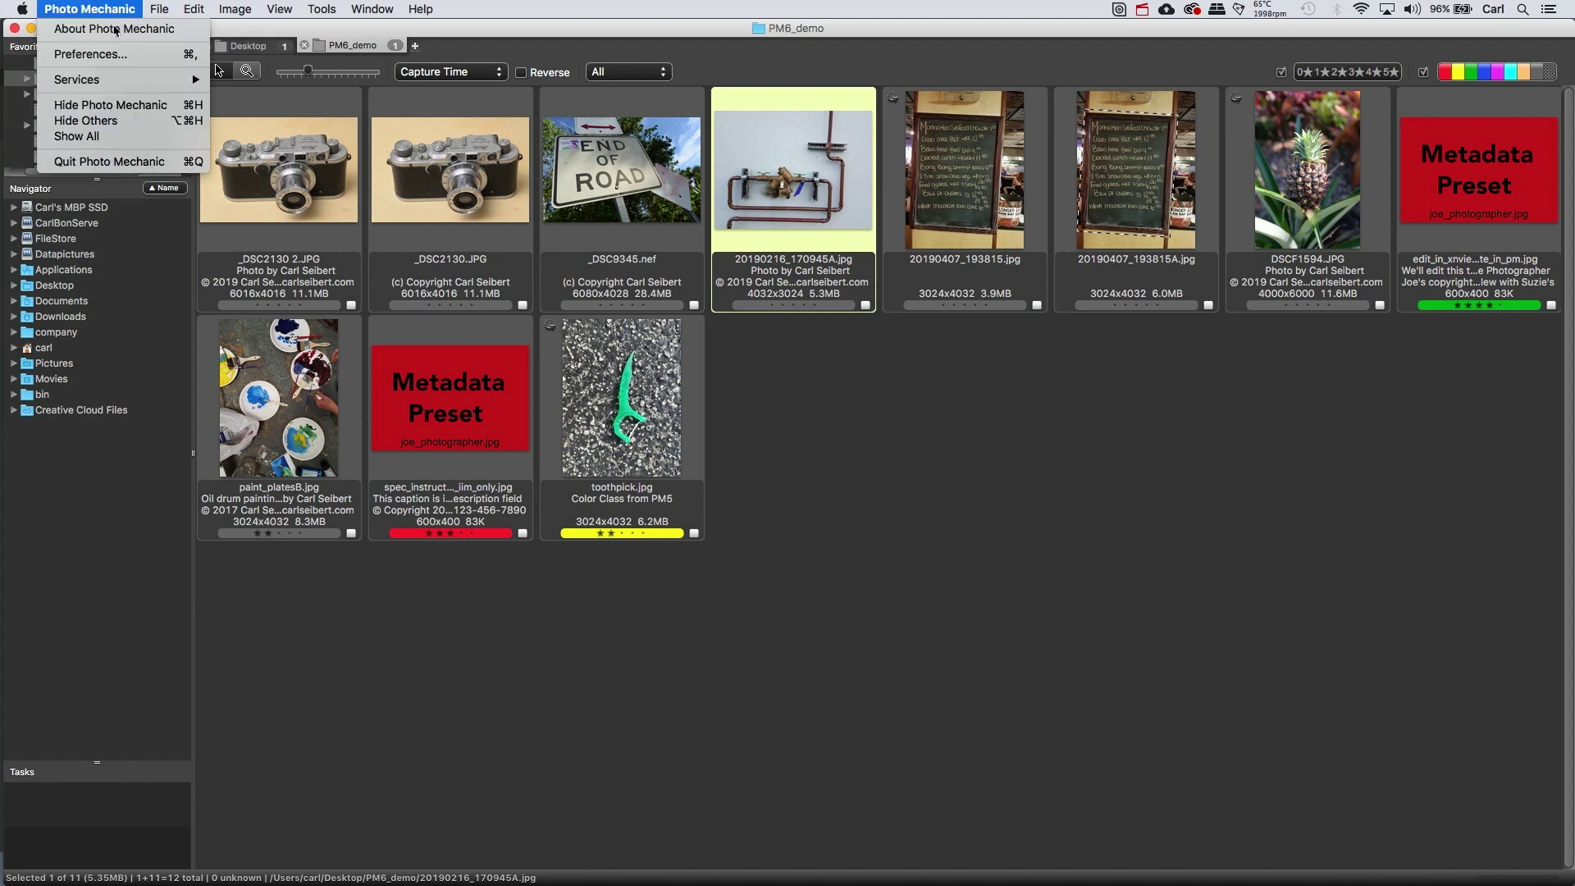
{"action": "left_click", "coordinate": [111, 55]}
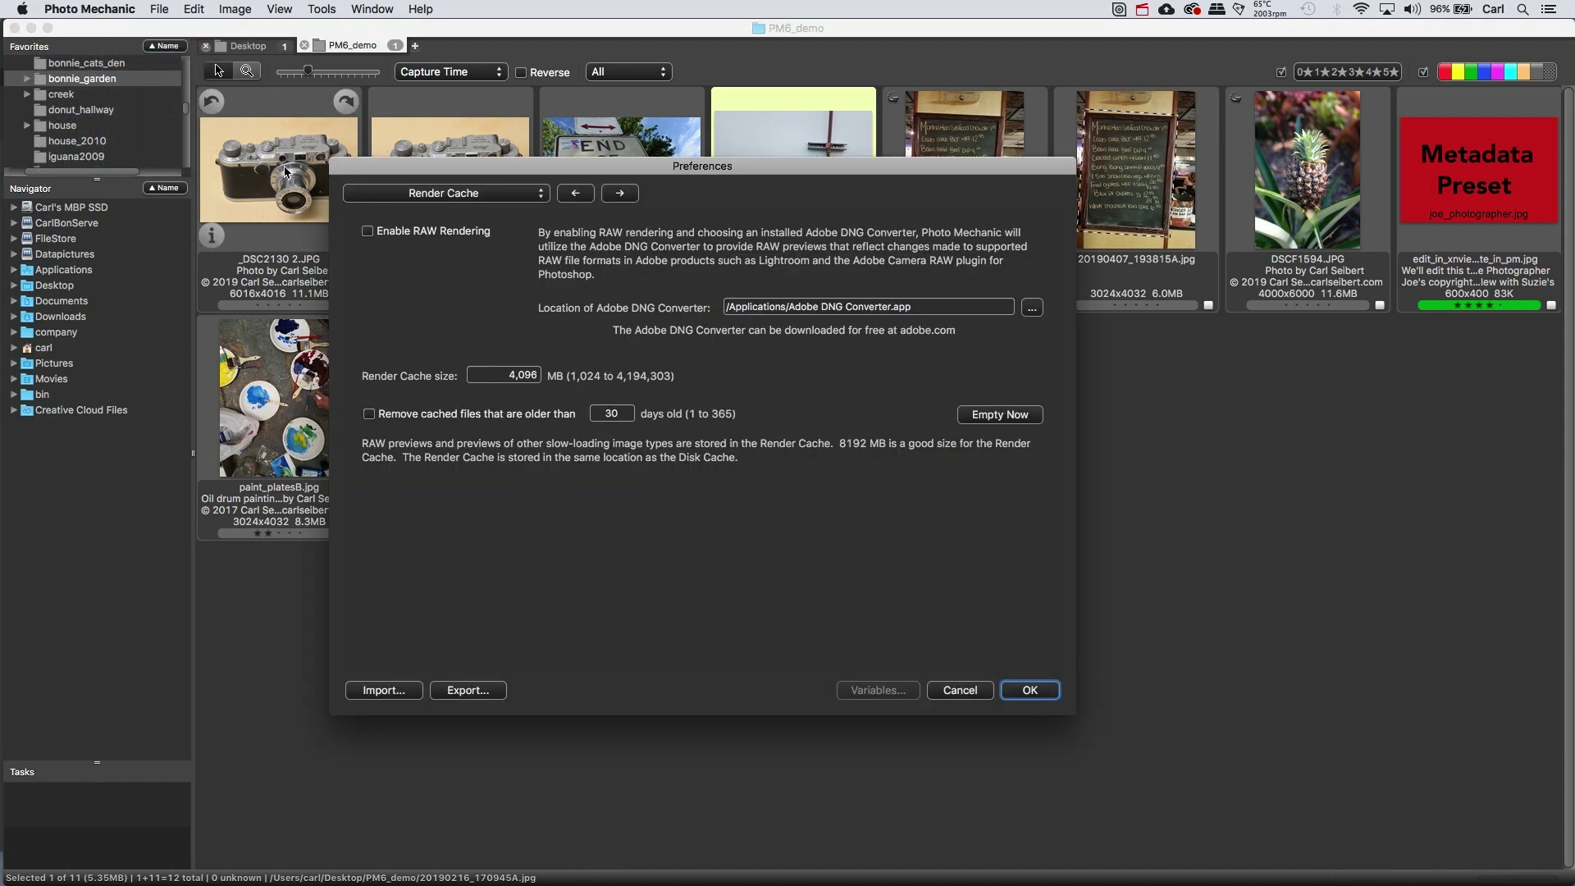
{"action": "left_click", "coordinate": [398, 193]}
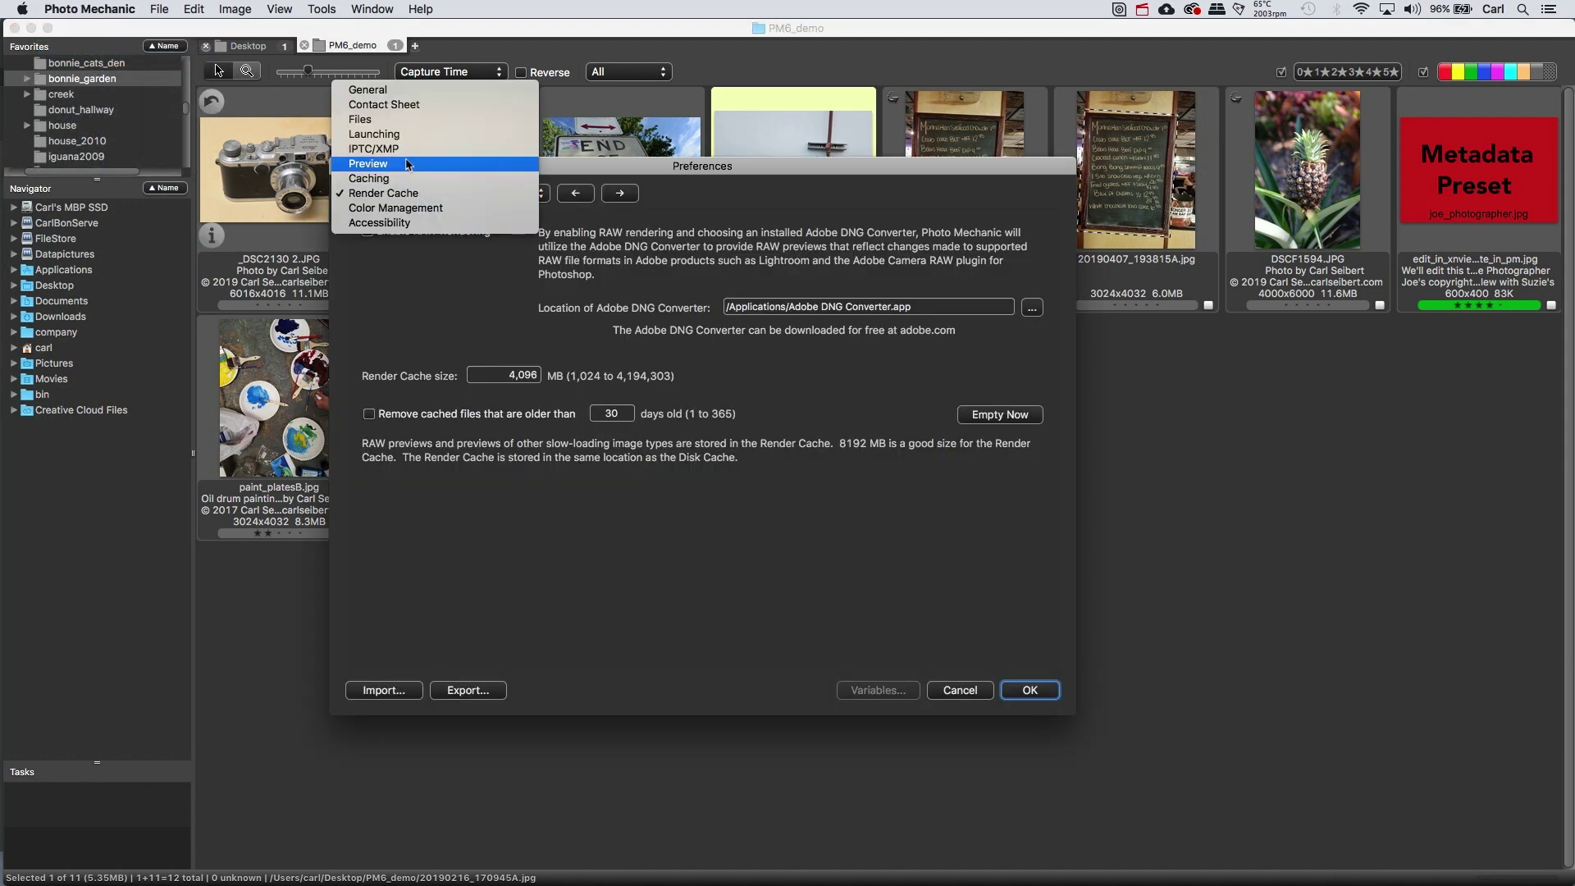
{"action": "left_click", "coordinate": [407, 152]}
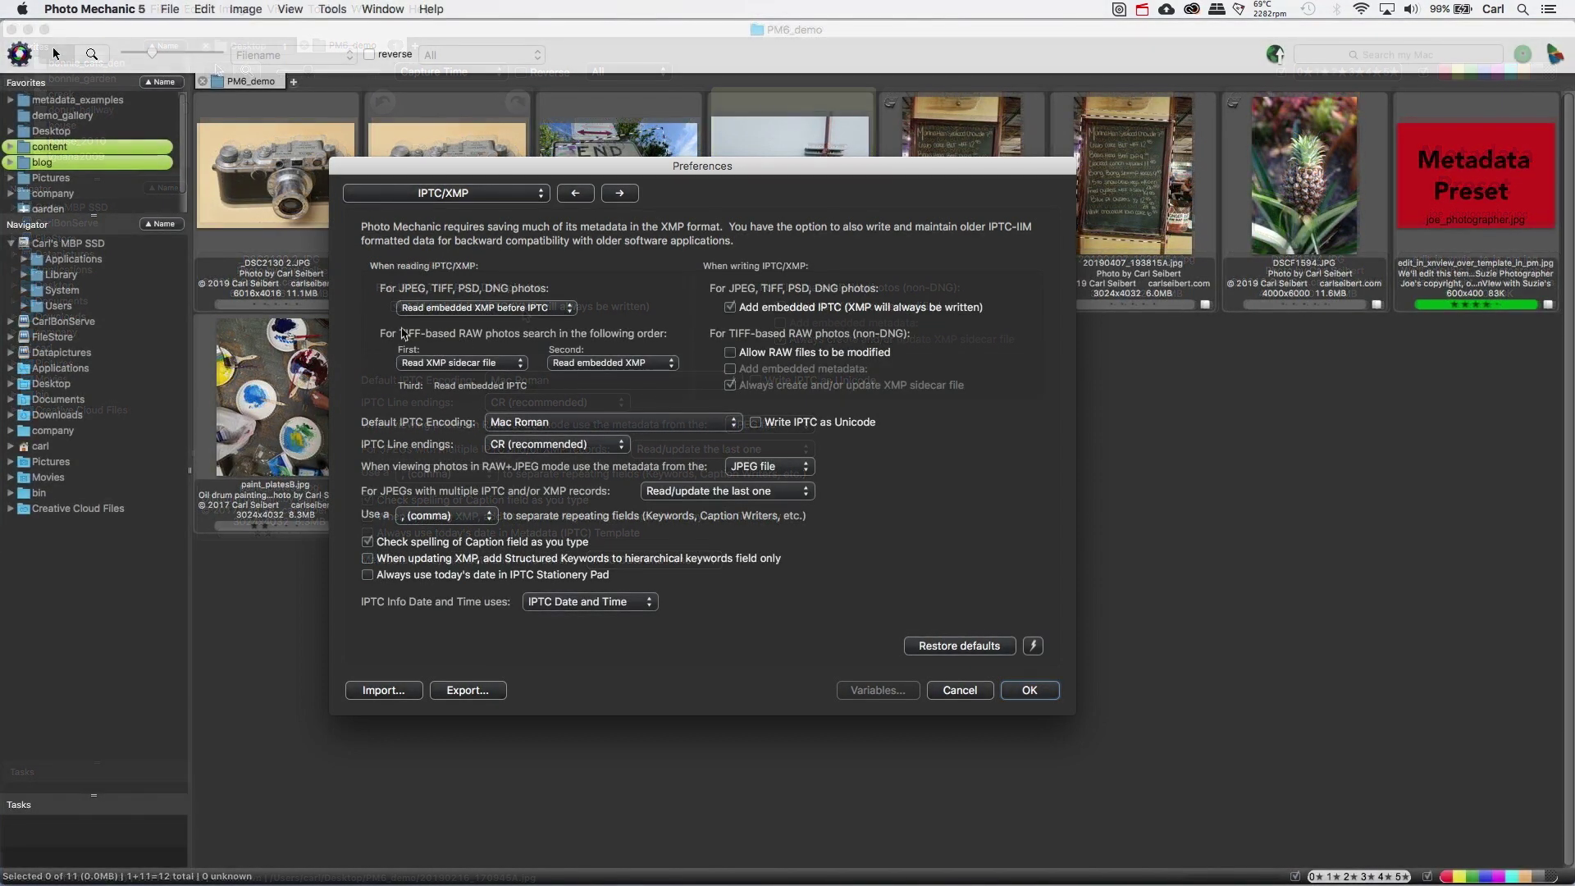
{"action": "left_click", "coordinate": [413, 309]}
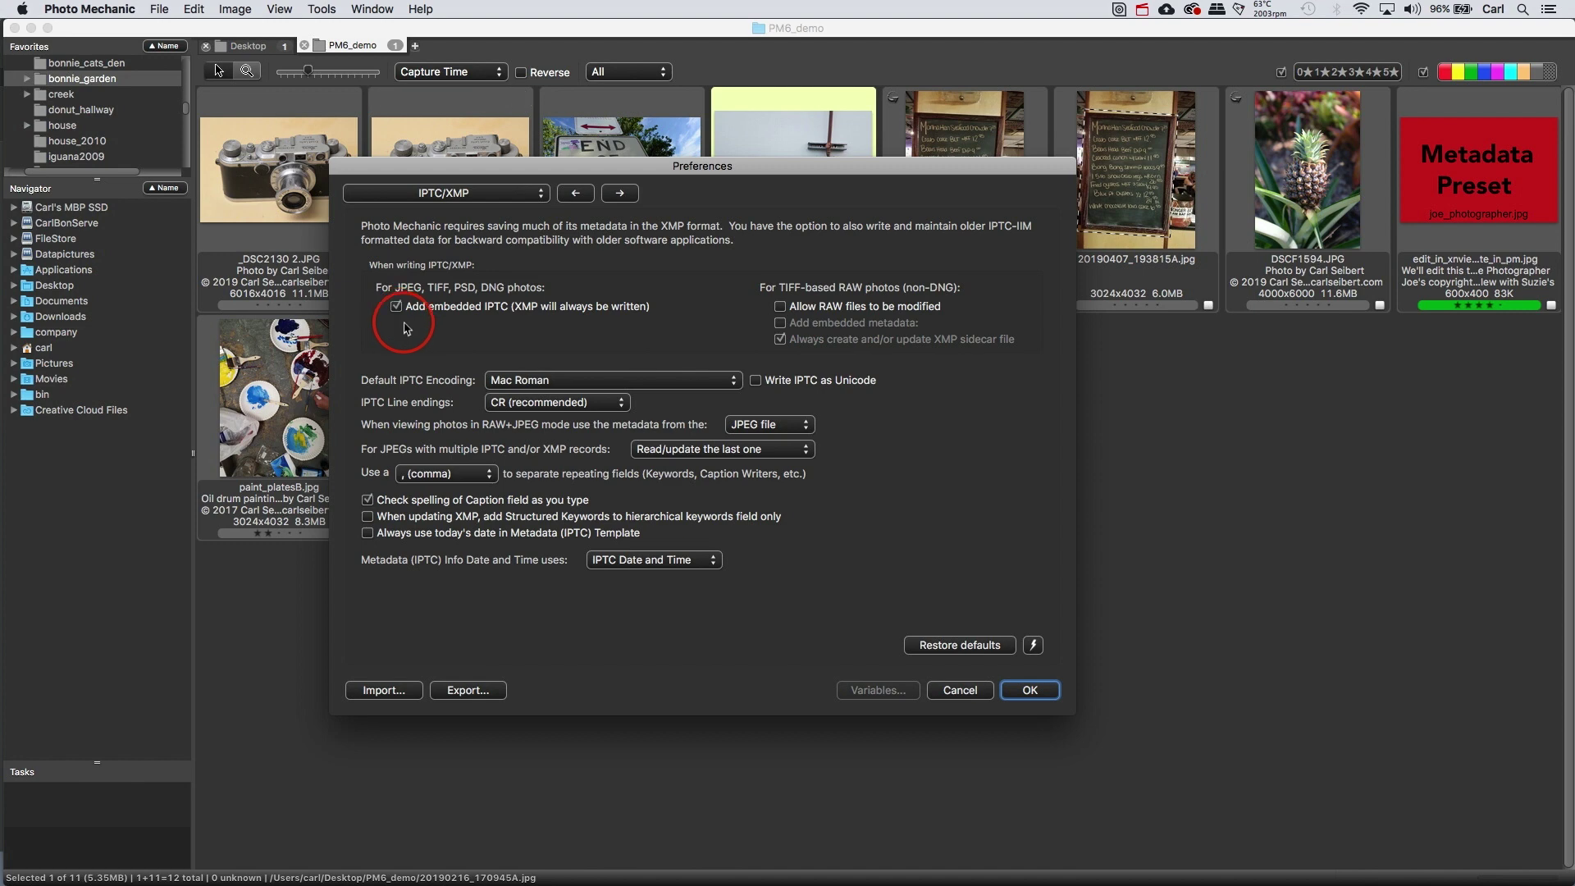
{"action": "left_click", "coordinate": [960, 691]}
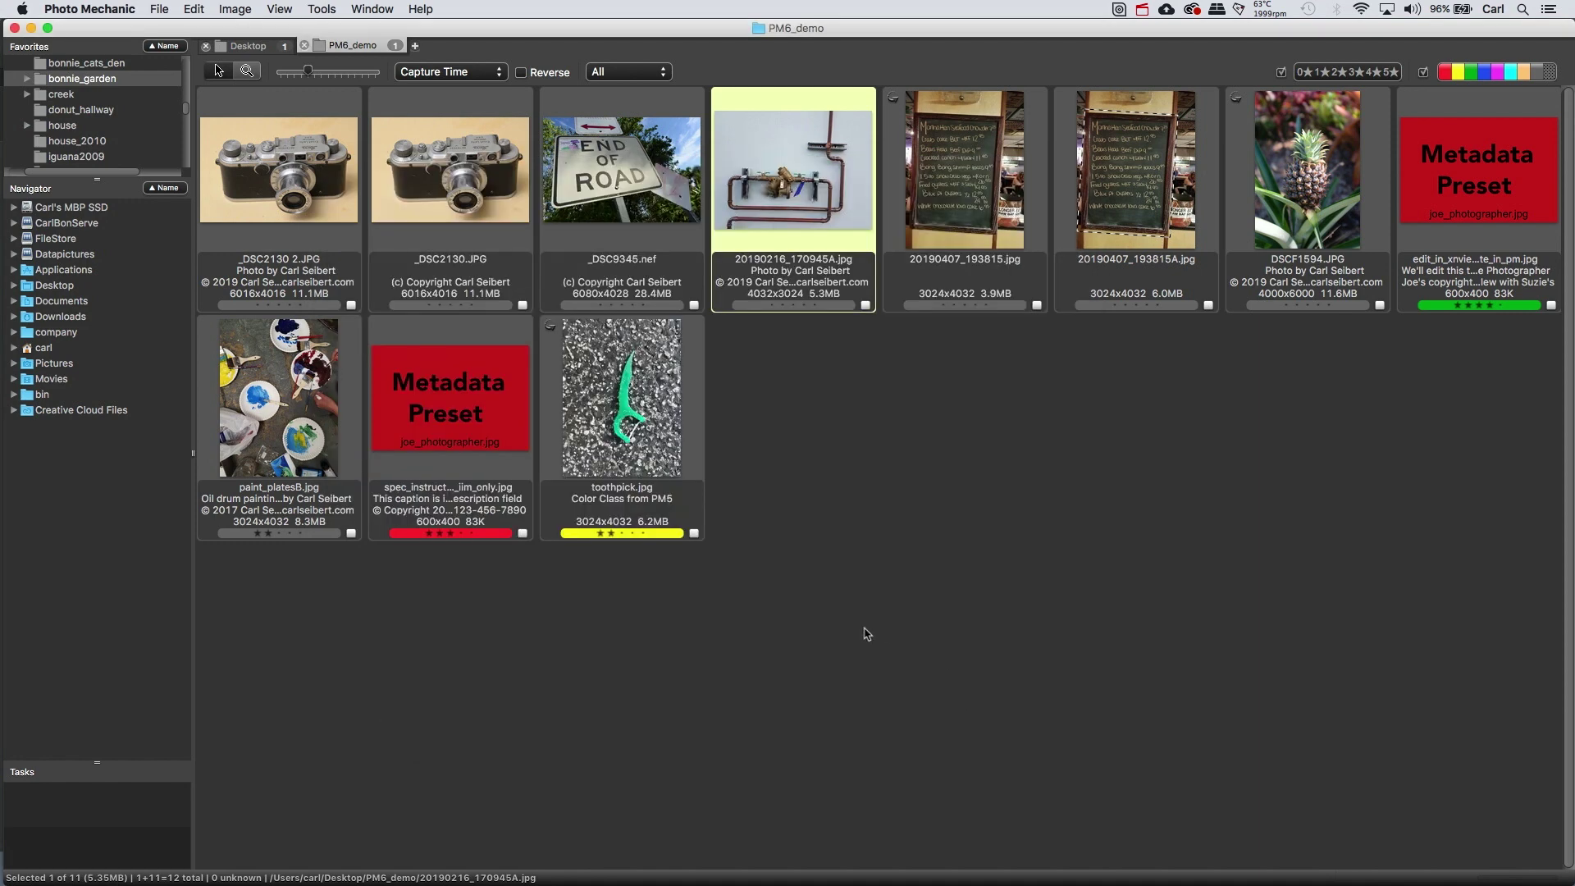
- Select spec_instructions_iim_only.jpg, switch to Brackets and examine the IPTC Special Instructions line in spec_inst_test_file.txt
{"action": "left_click", "coordinate": [463, 475]}
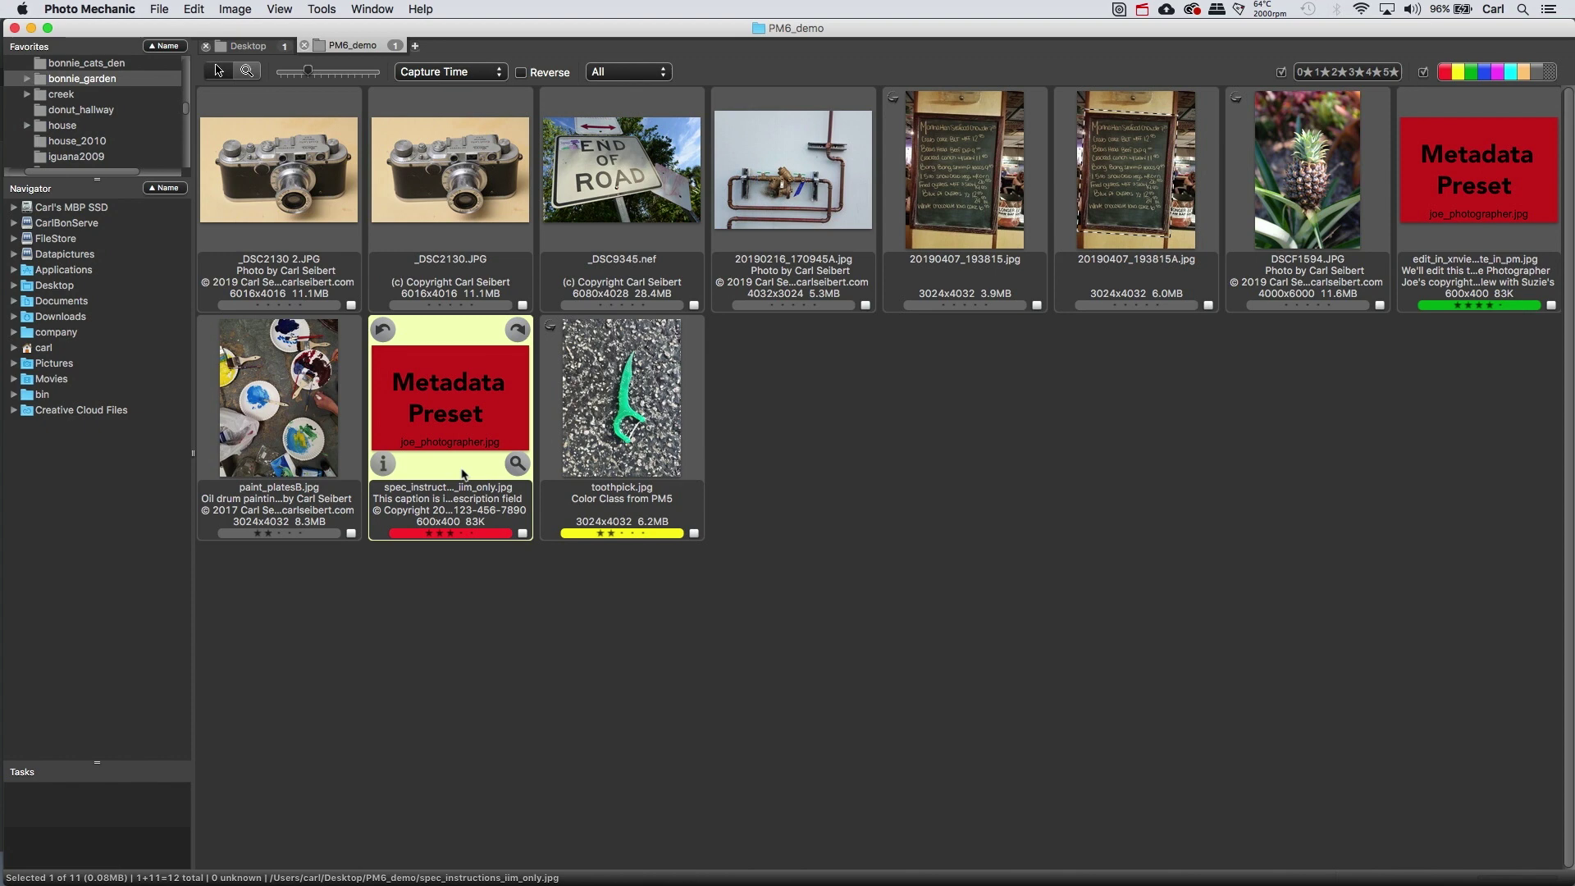
{"action": "left_click", "coordinate": [498, 616]}
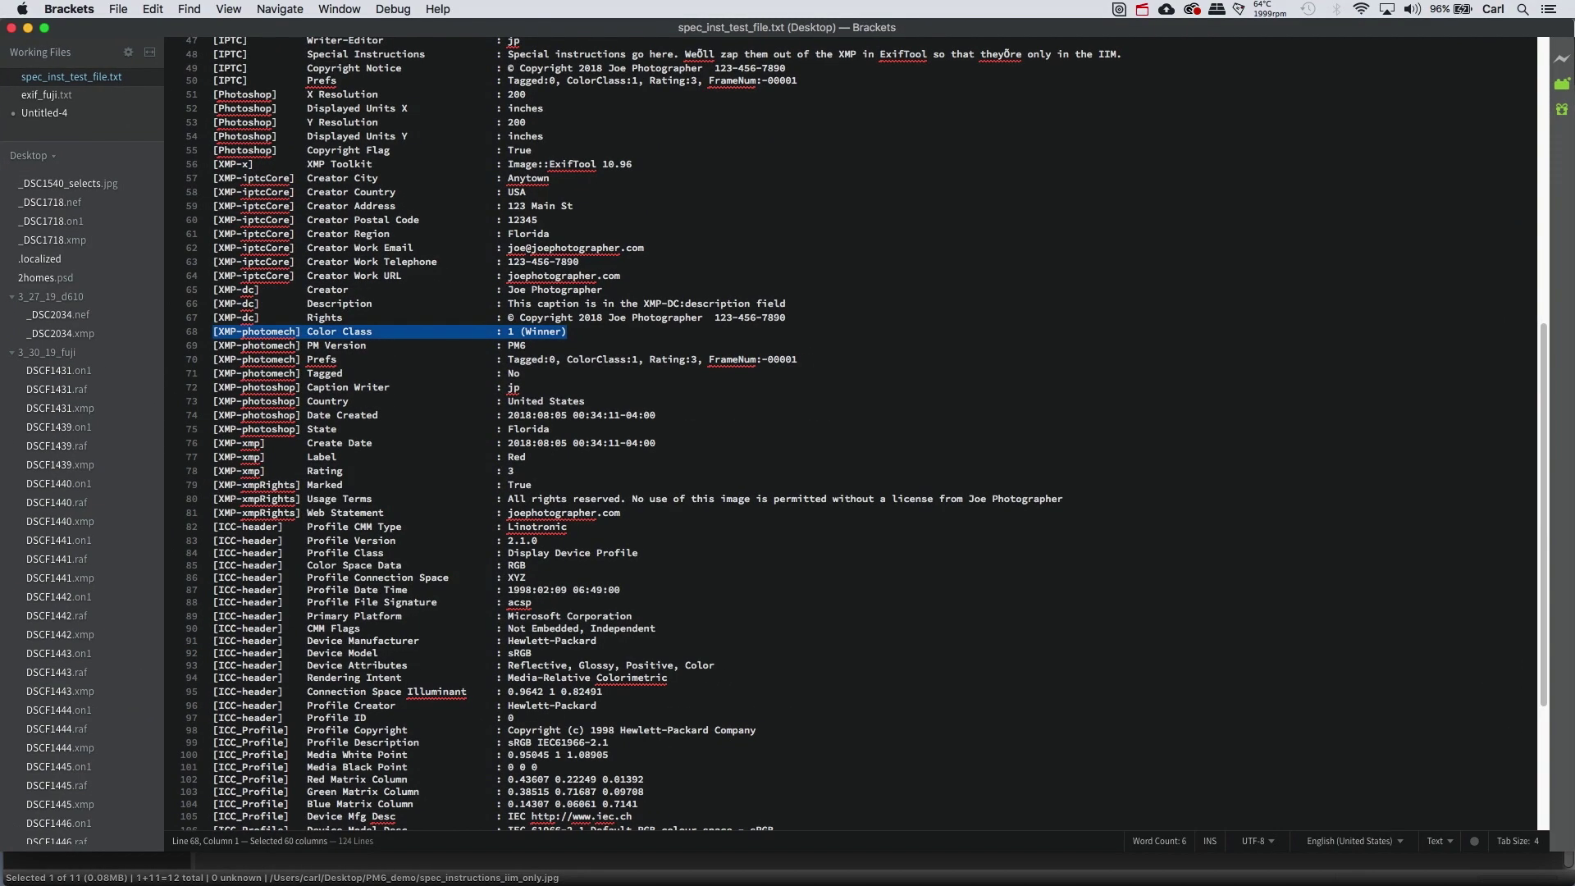
{"action": "scroll", "coordinate": [745, 212], "scroll_direction": "up", "scroll_amount": 3}
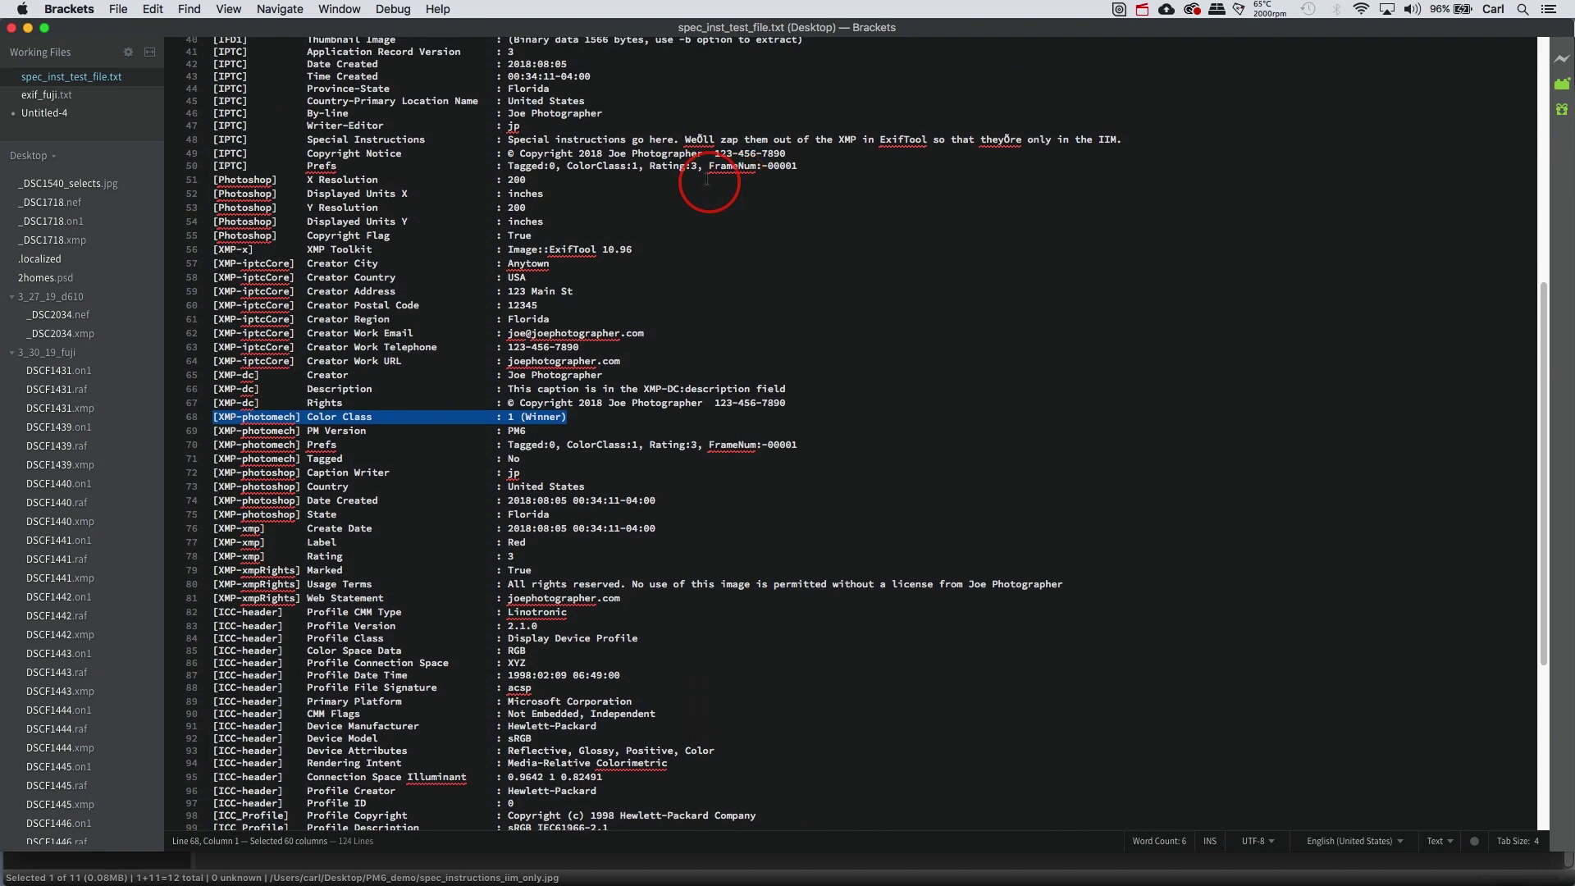
{"action": "scroll", "coordinate": [593, 141], "scroll_direction": "up", "scroll_amount": 1}
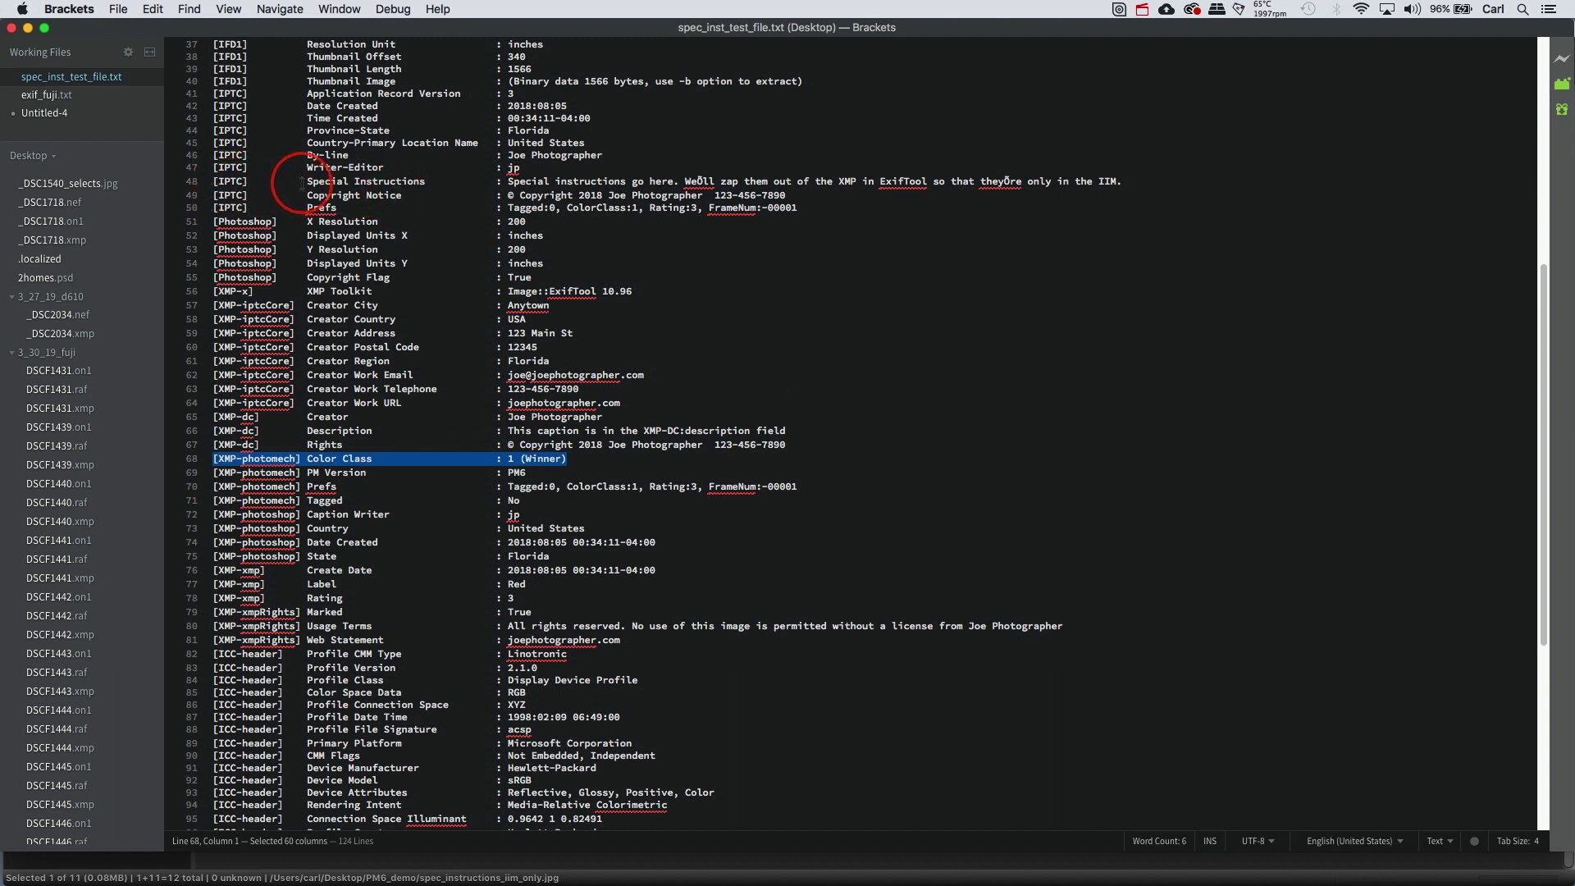
{"action": "left_click_drag", "start_coordinate": [302, 182], "coordinate": [1105, 181]}
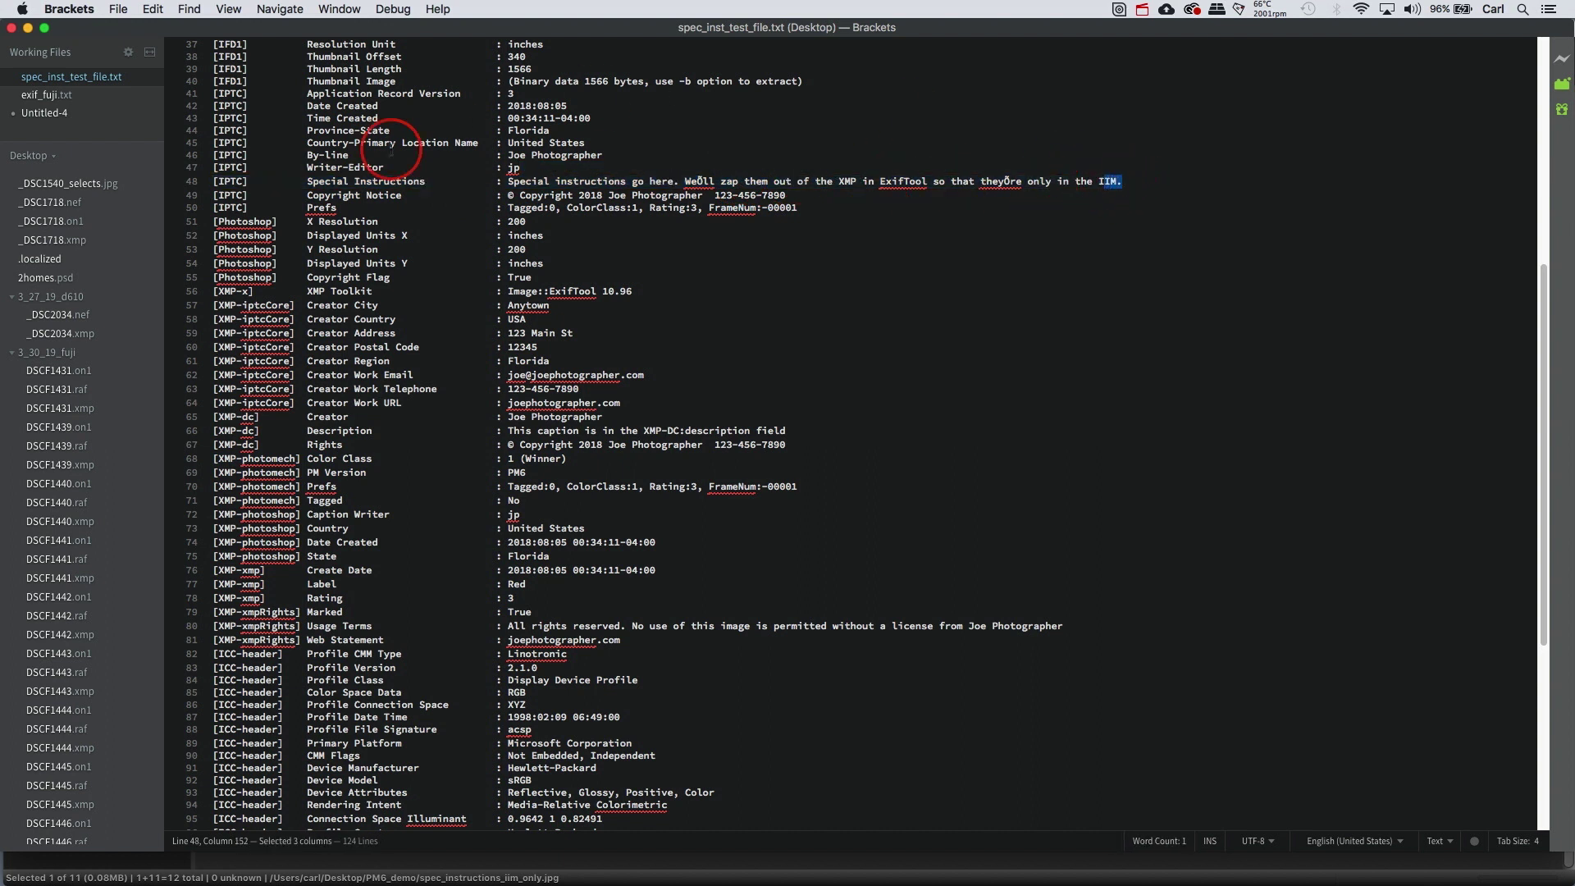
- Examine the IPTC Special Instructions line, the XMP entries and the XMP-dc Description line in spec_inst_test_file.txt
{"action": "left_click_drag", "start_coordinate": [307, 182], "coordinate": [1126, 175]}
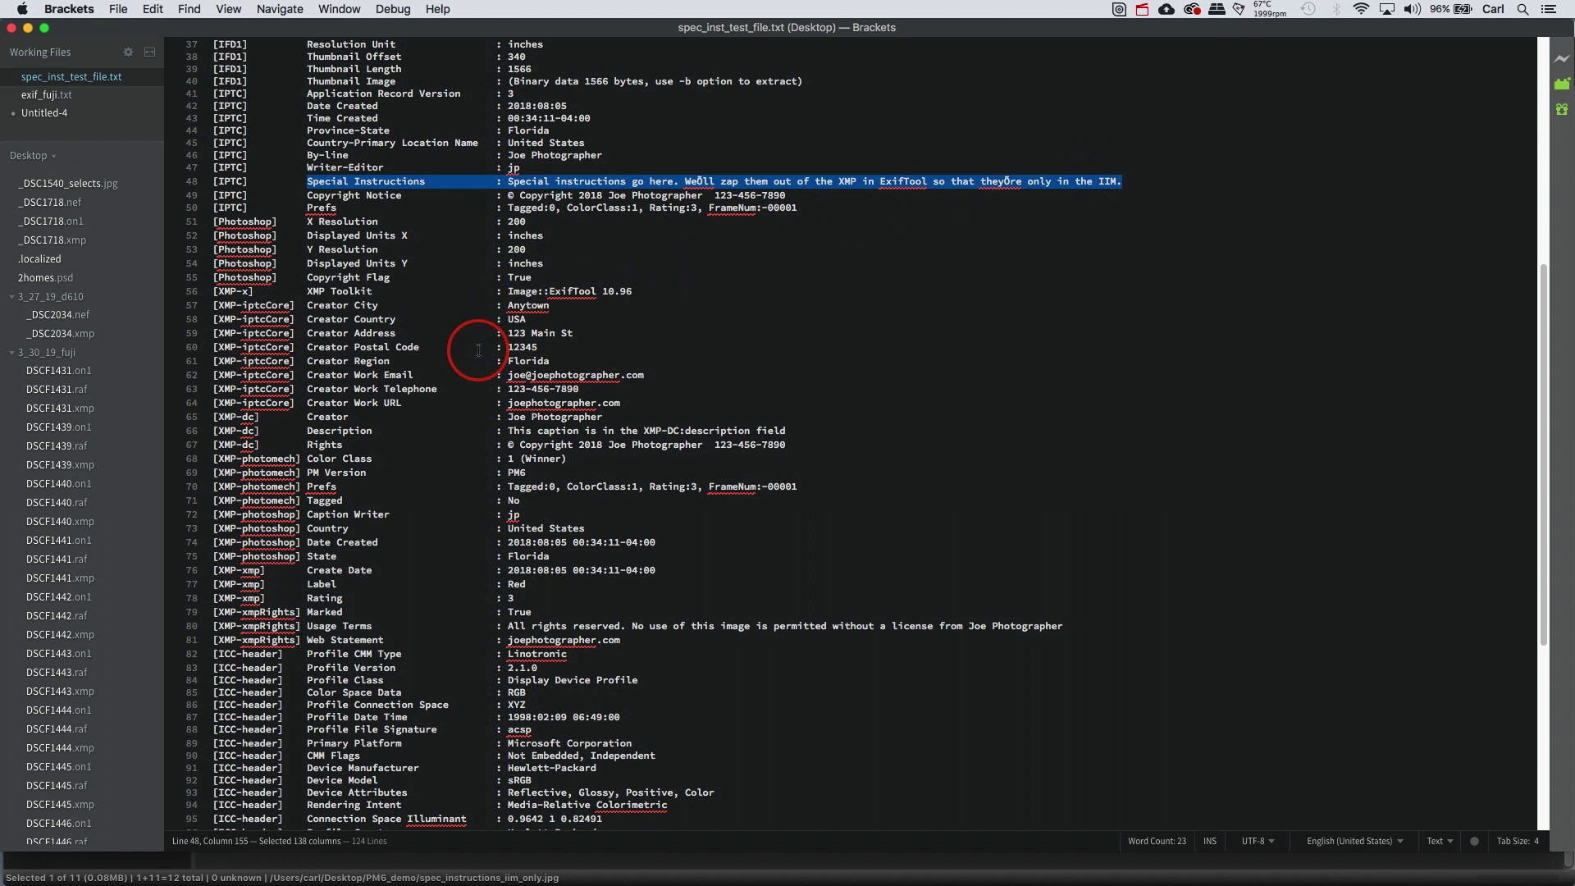
{"action": "scroll", "coordinate": [478, 350], "scroll_direction": "down", "scroll_amount": 2}
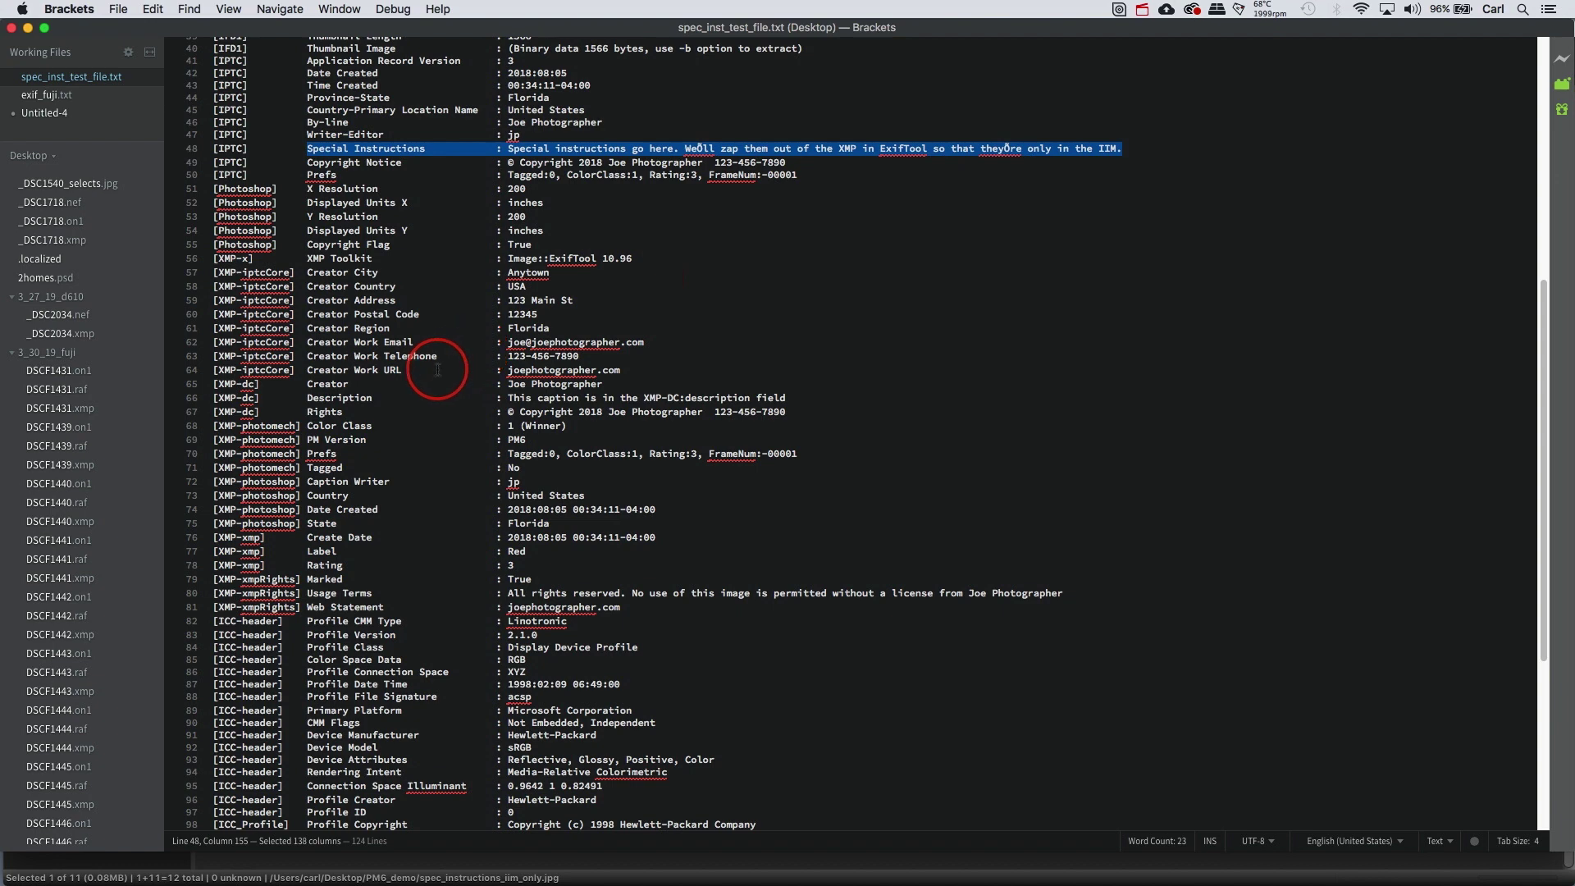
{"action": "scroll", "coordinate": [439, 269], "scroll_direction": "up", "scroll_amount": 3}
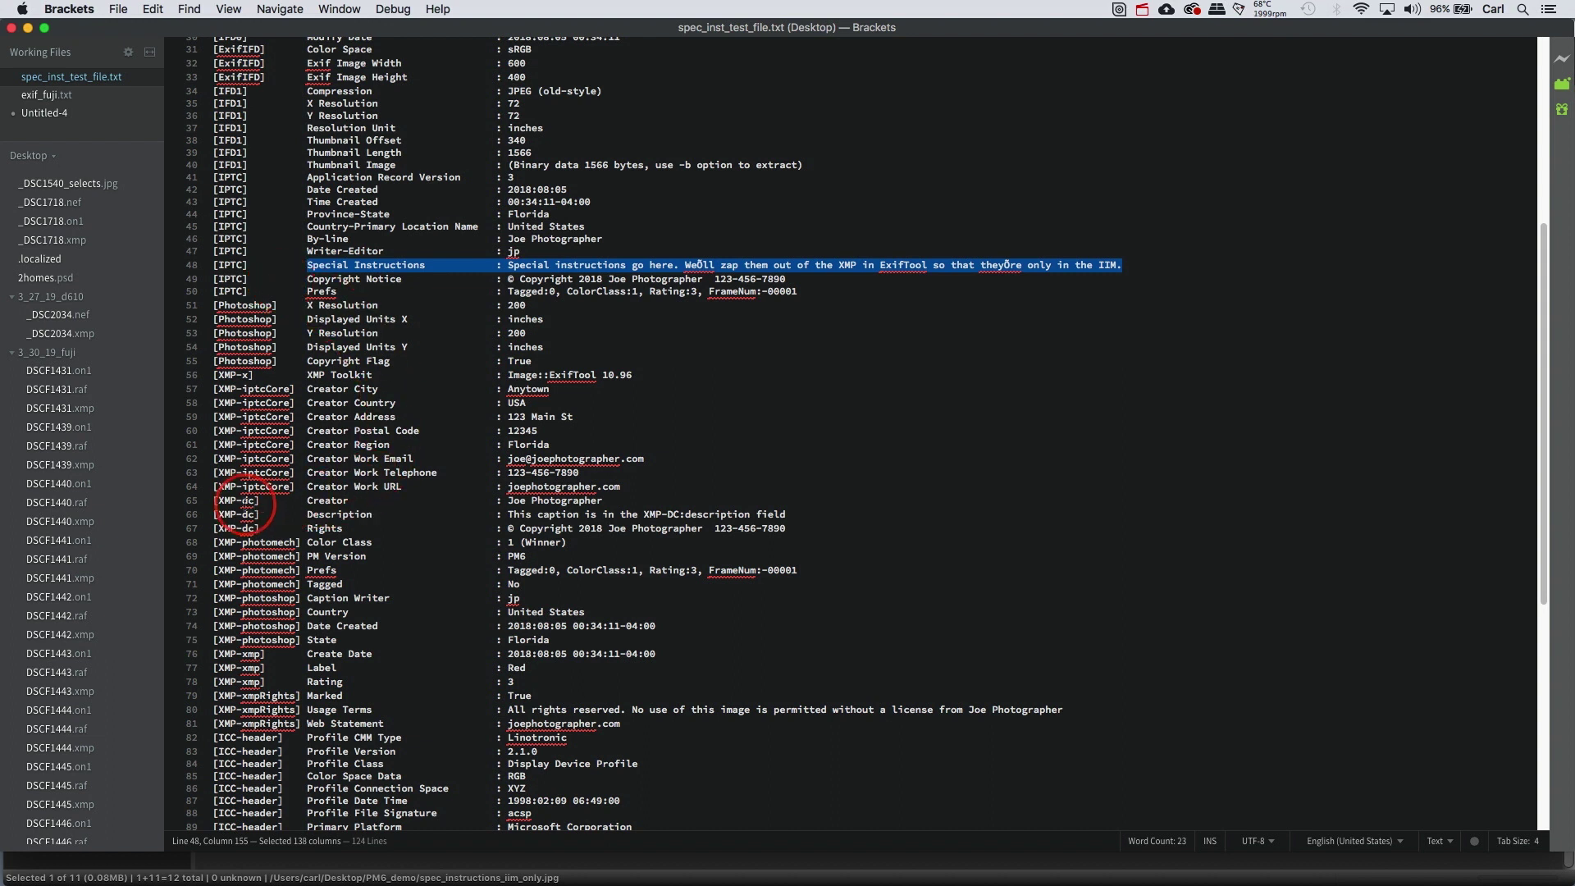
{"action": "left_click_drag", "start_coordinate": [305, 516], "coordinate": [790, 516]}
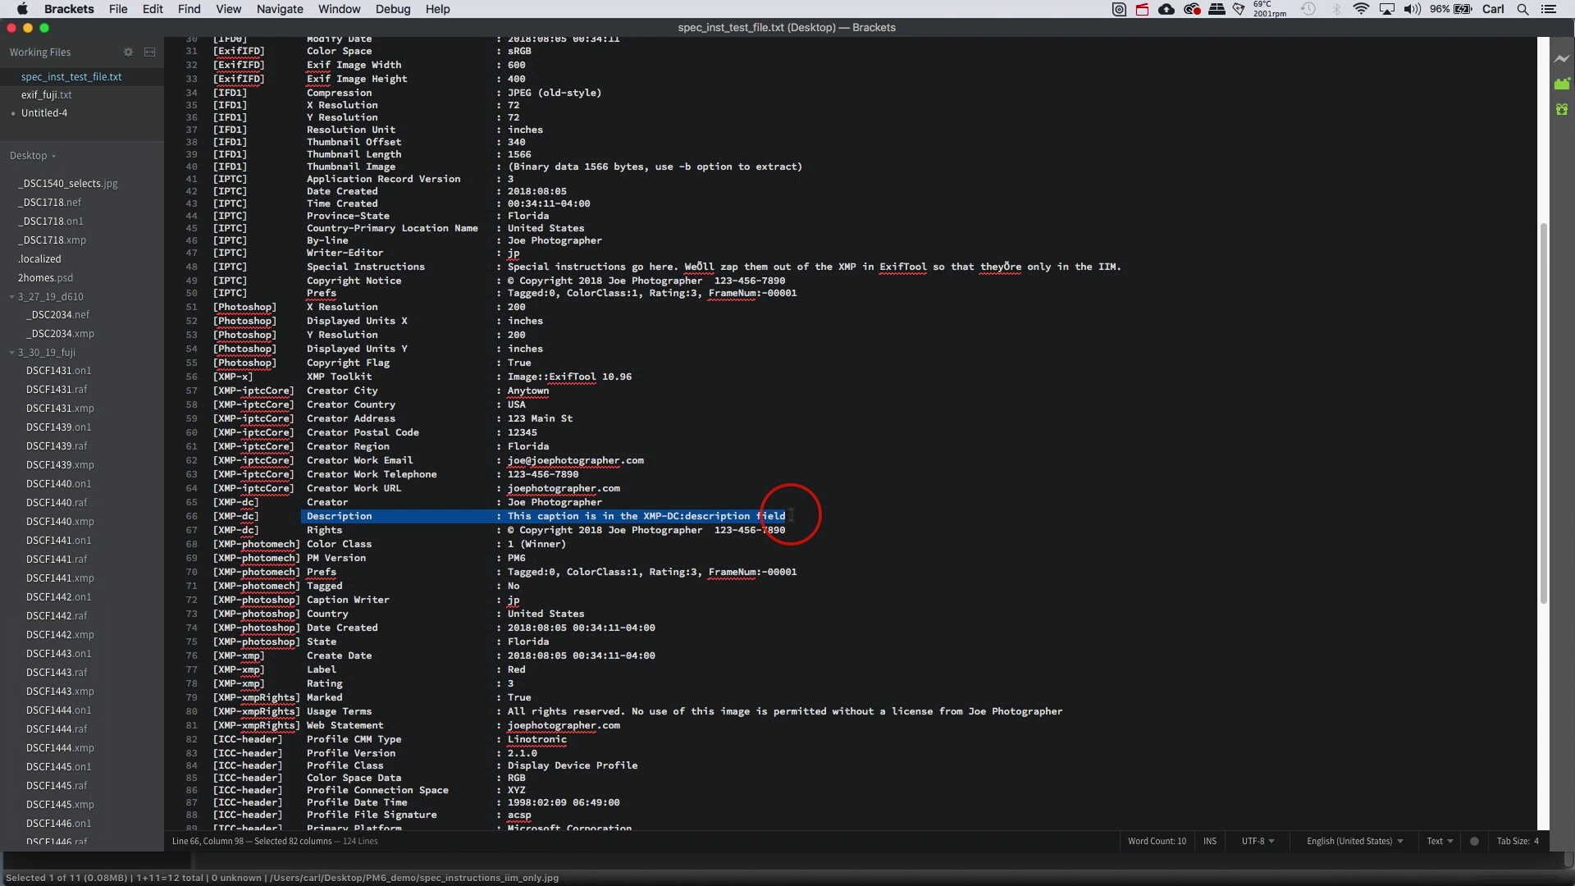
{"action": "left_click", "coordinate": [805, 514]}
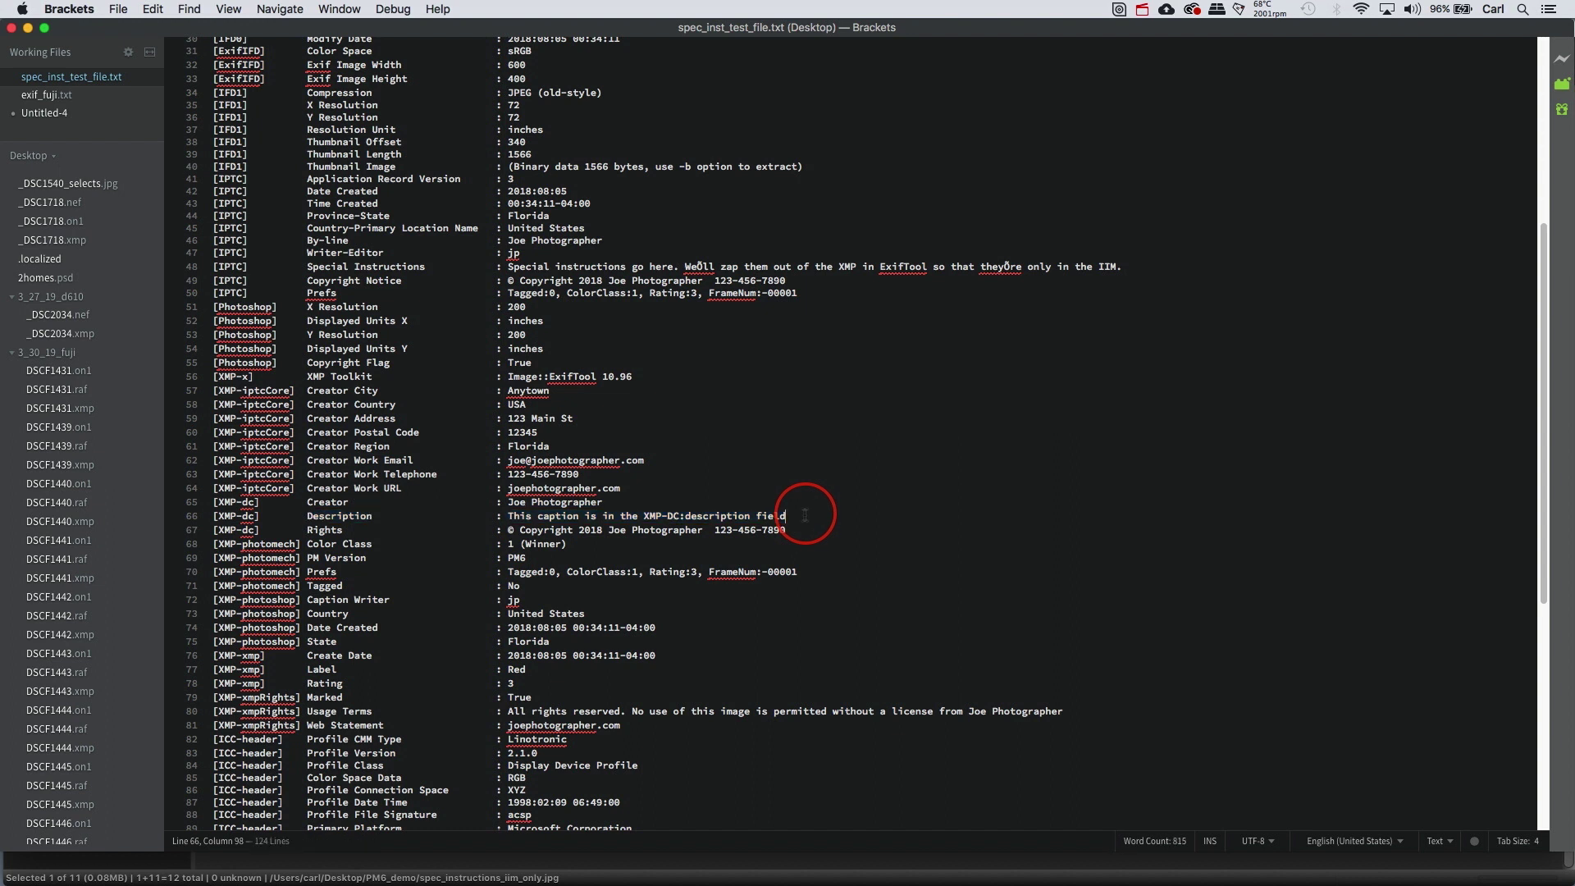
- Return to Photo Mechanic, examine Description/Caption and Special Instructions in the metadata info of spec_instructions_iim_only.jpg, and close it without saving
{"action": "left_click", "coordinate": [28, 29]}
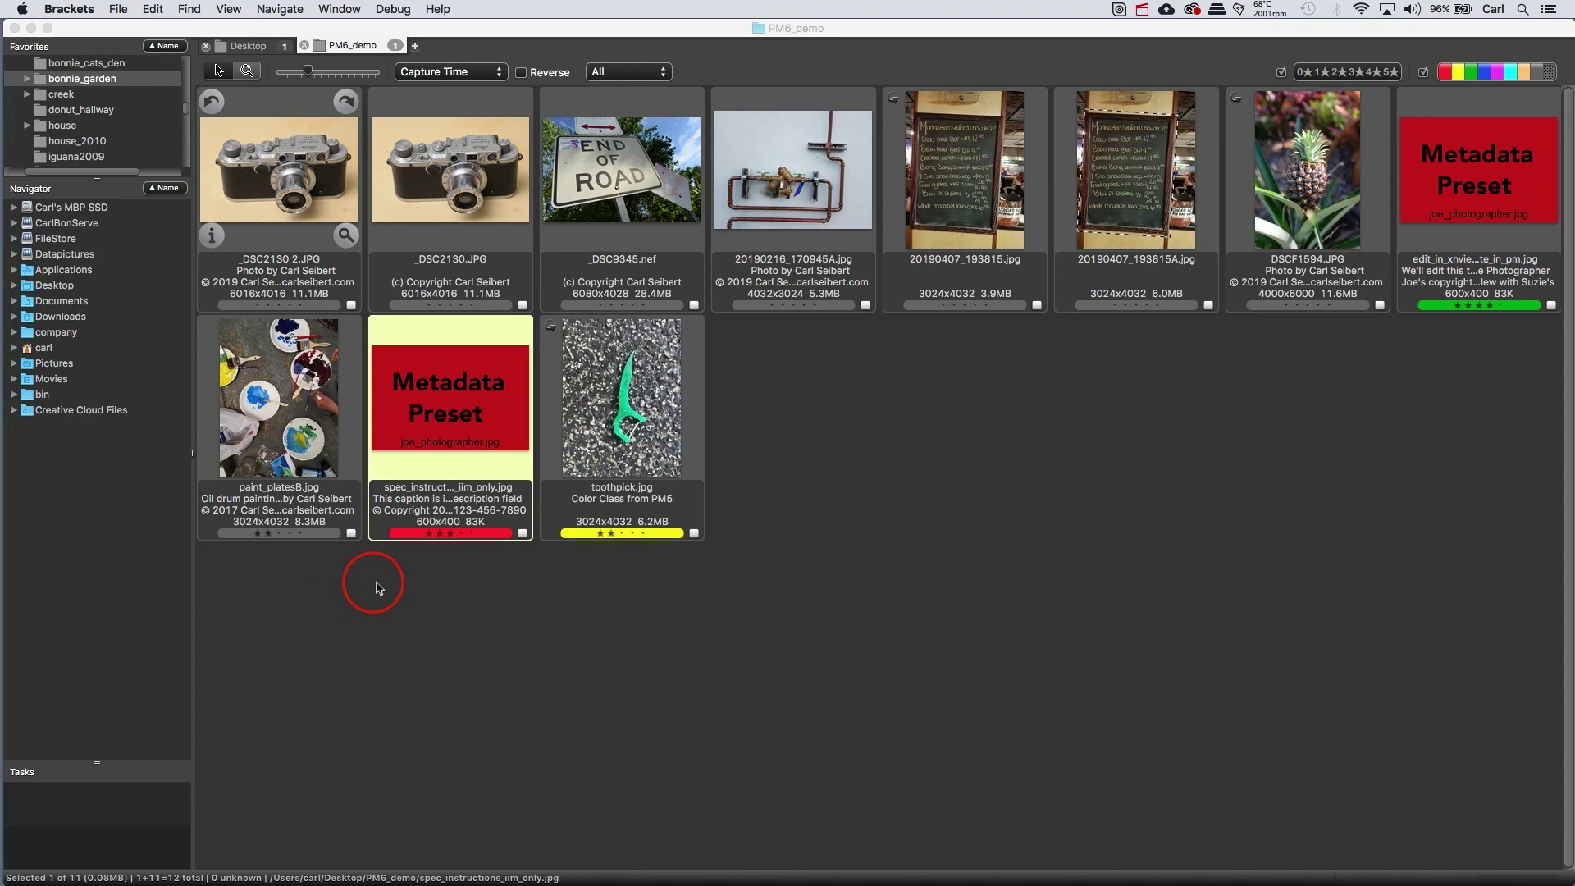
{"action": "left_click", "coordinate": [389, 474]}
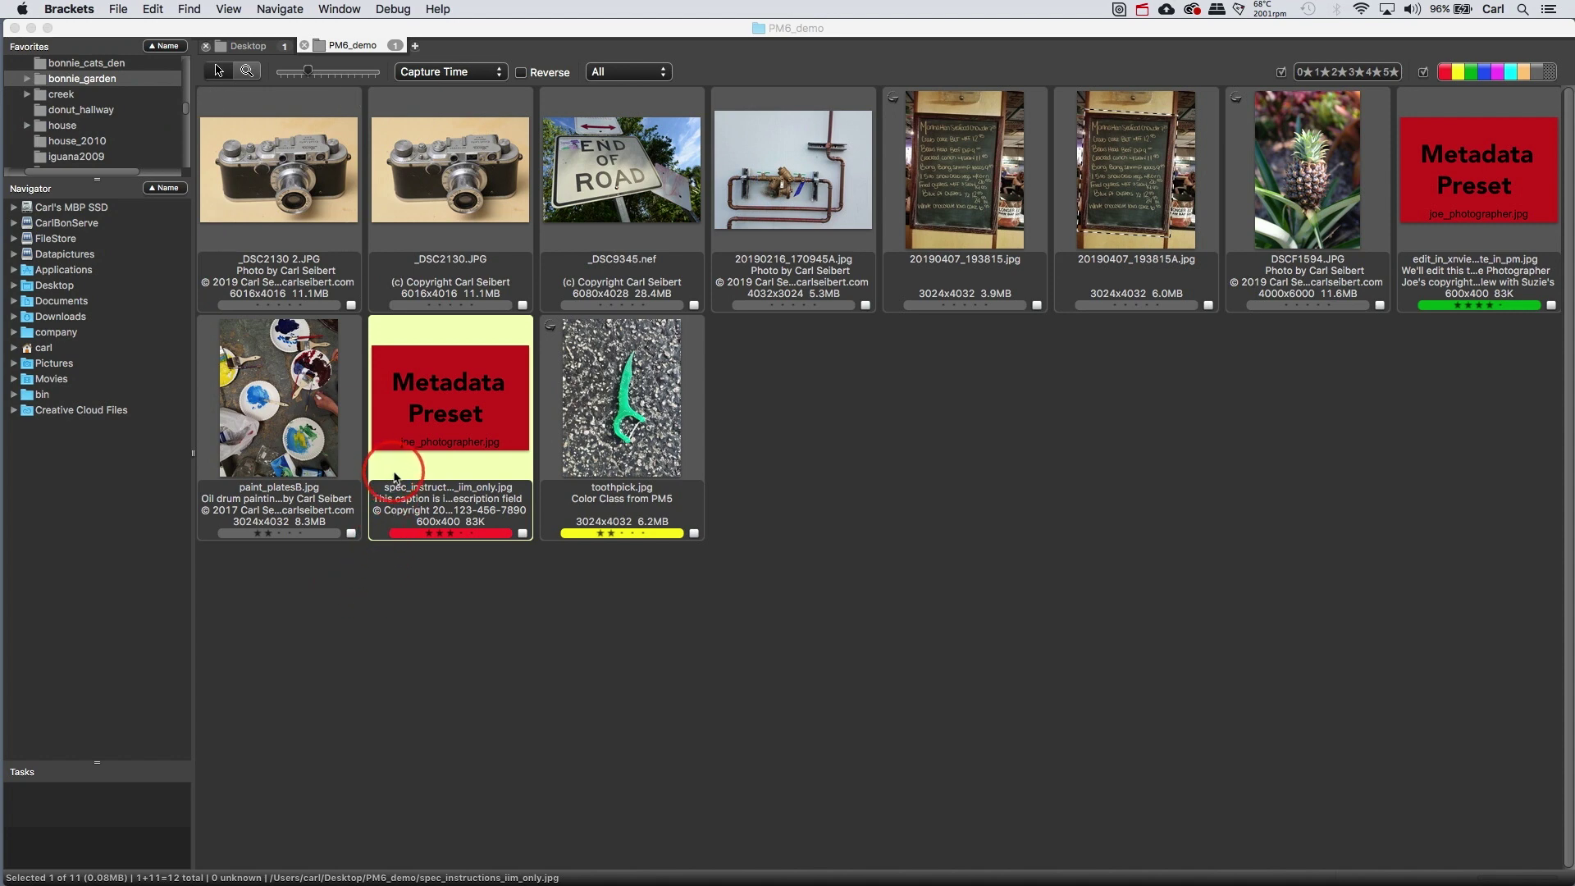
{"action": "left_click", "coordinate": [383, 464]}
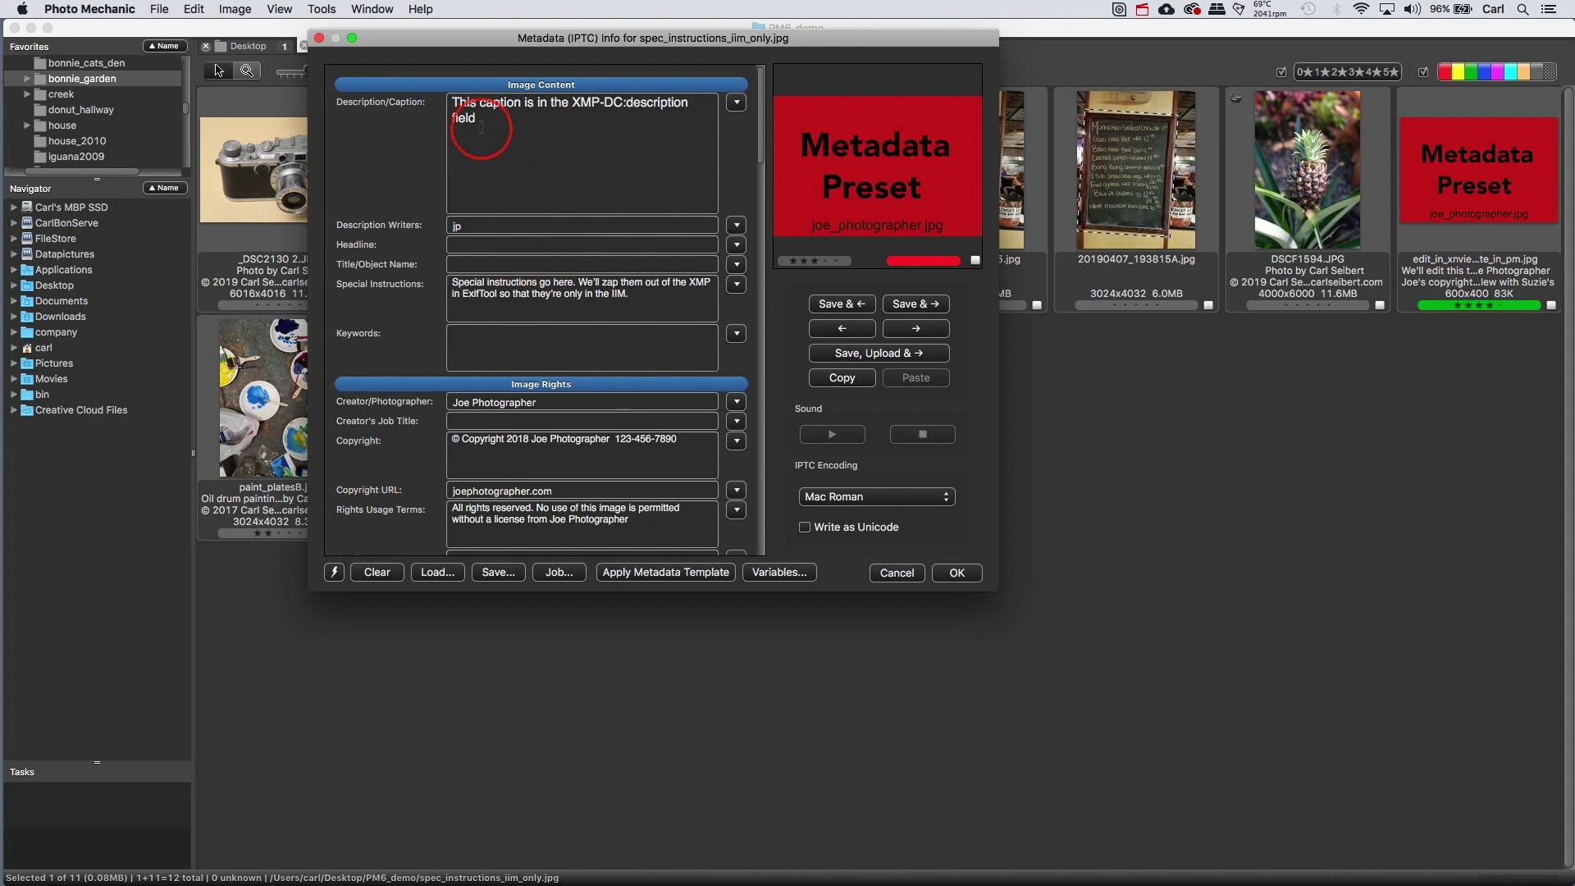
{"action": "left_click_drag", "start_coordinate": [478, 119], "coordinate": [448, 97]}
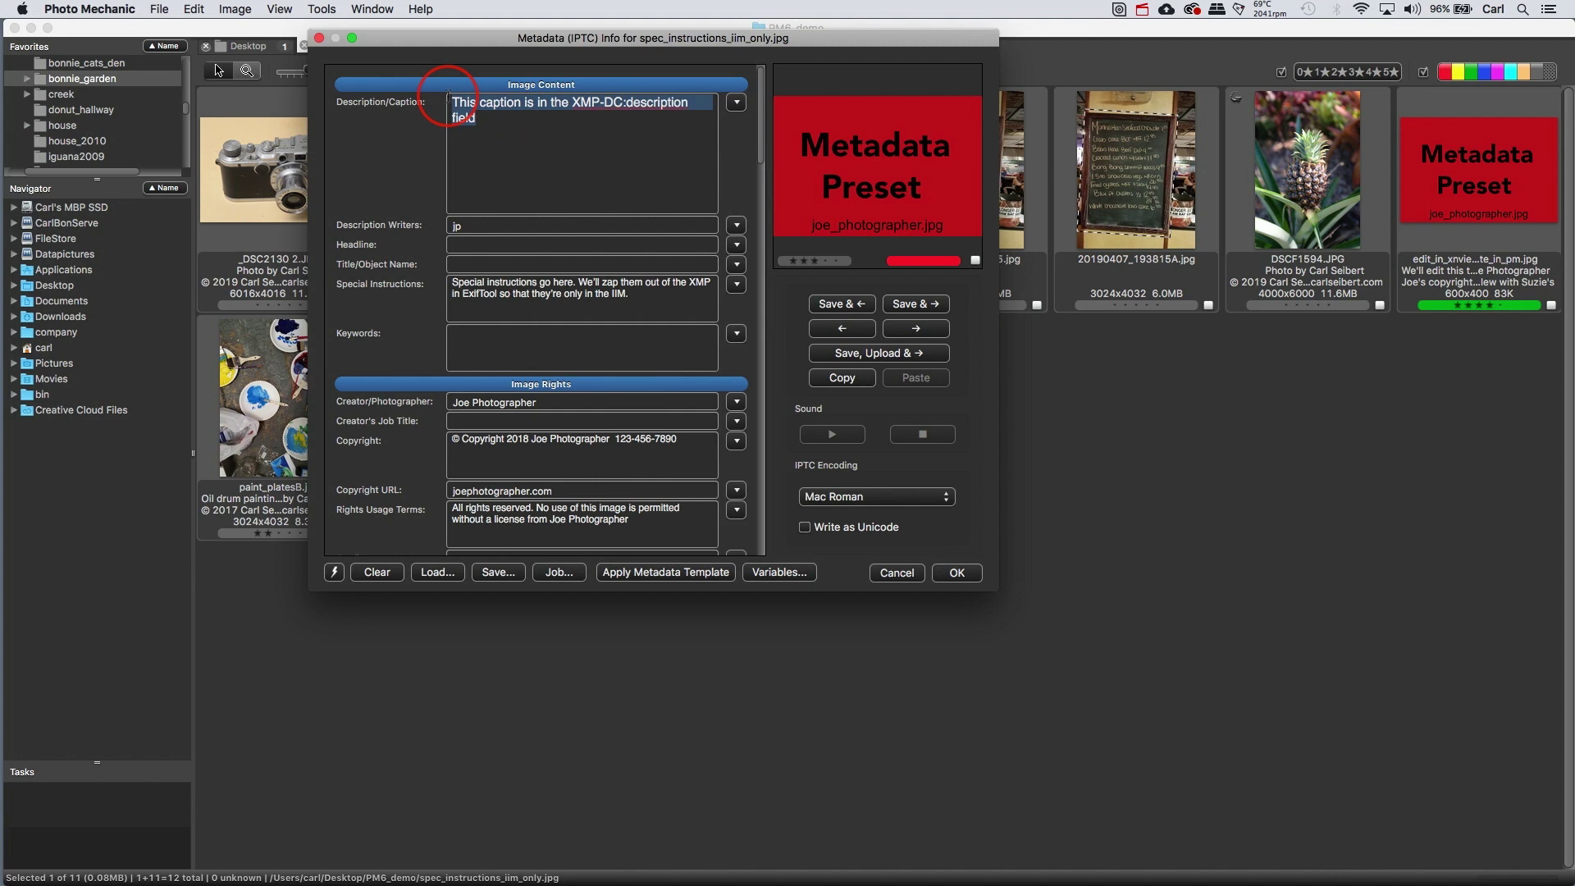
{"action": "left_click", "coordinate": [643, 298]}
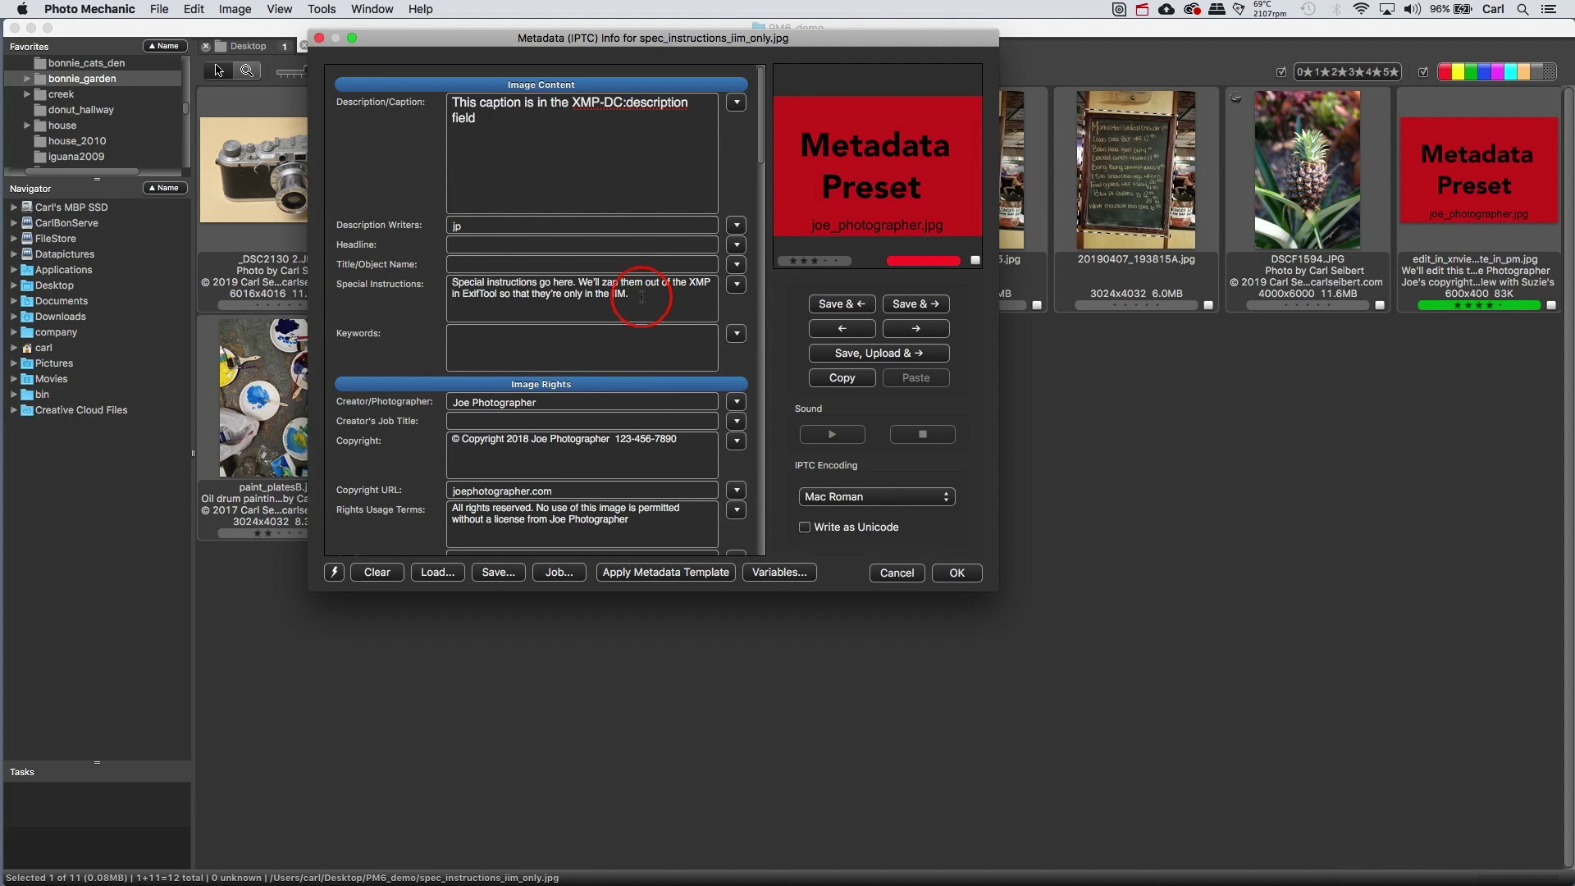
{"action": "left_click_drag", "start_coordinate": [636, 297], "coordinate": [451, 285]}
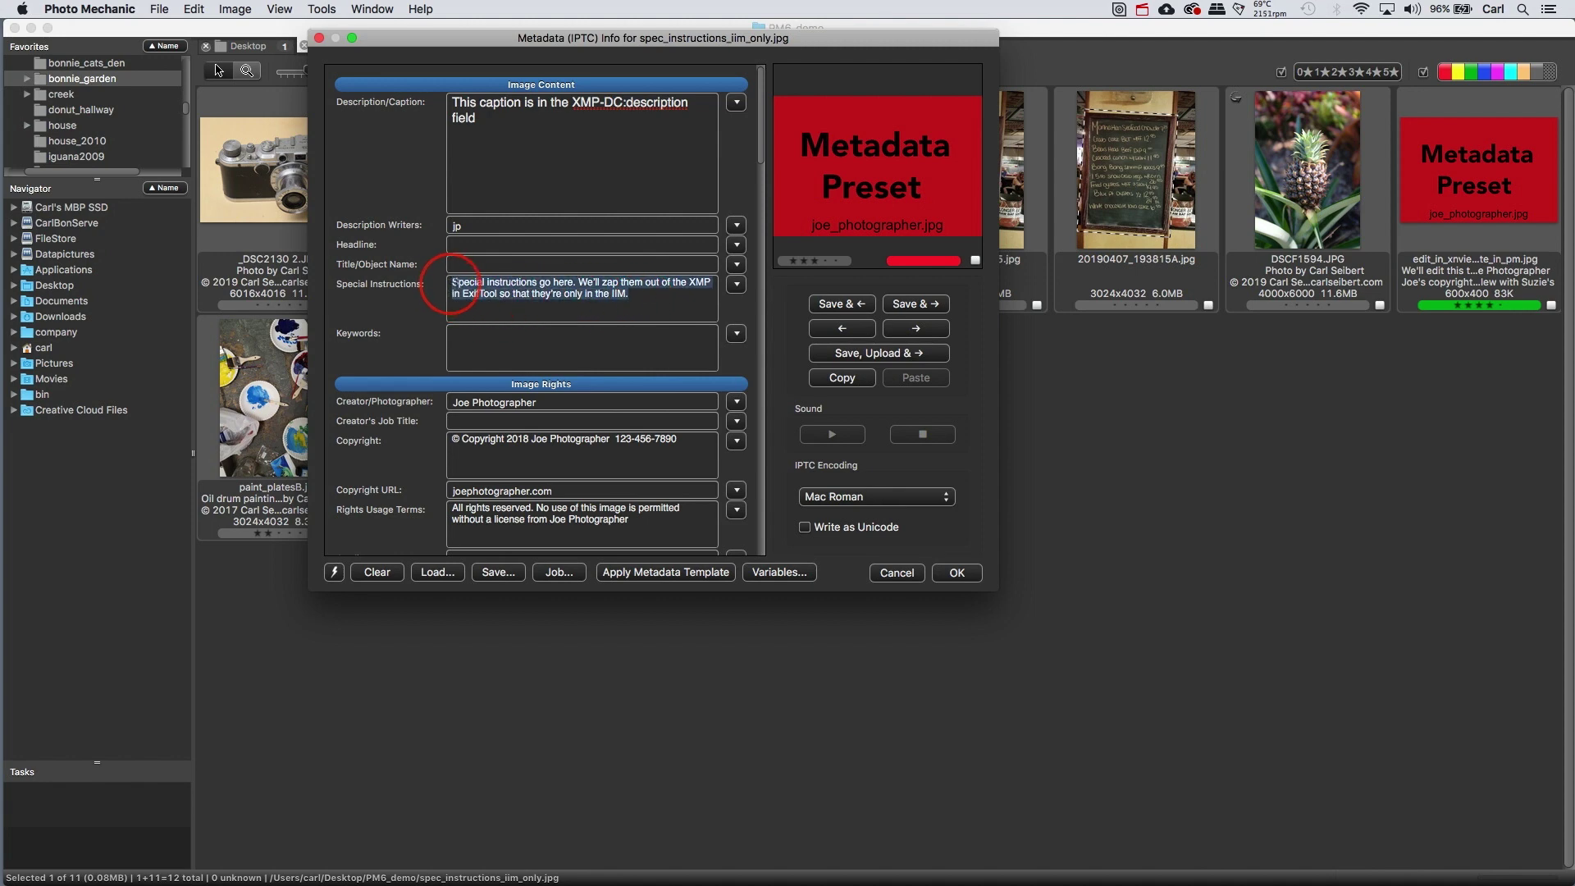
{"action": "left_click", "coordinate": [645, 297]}
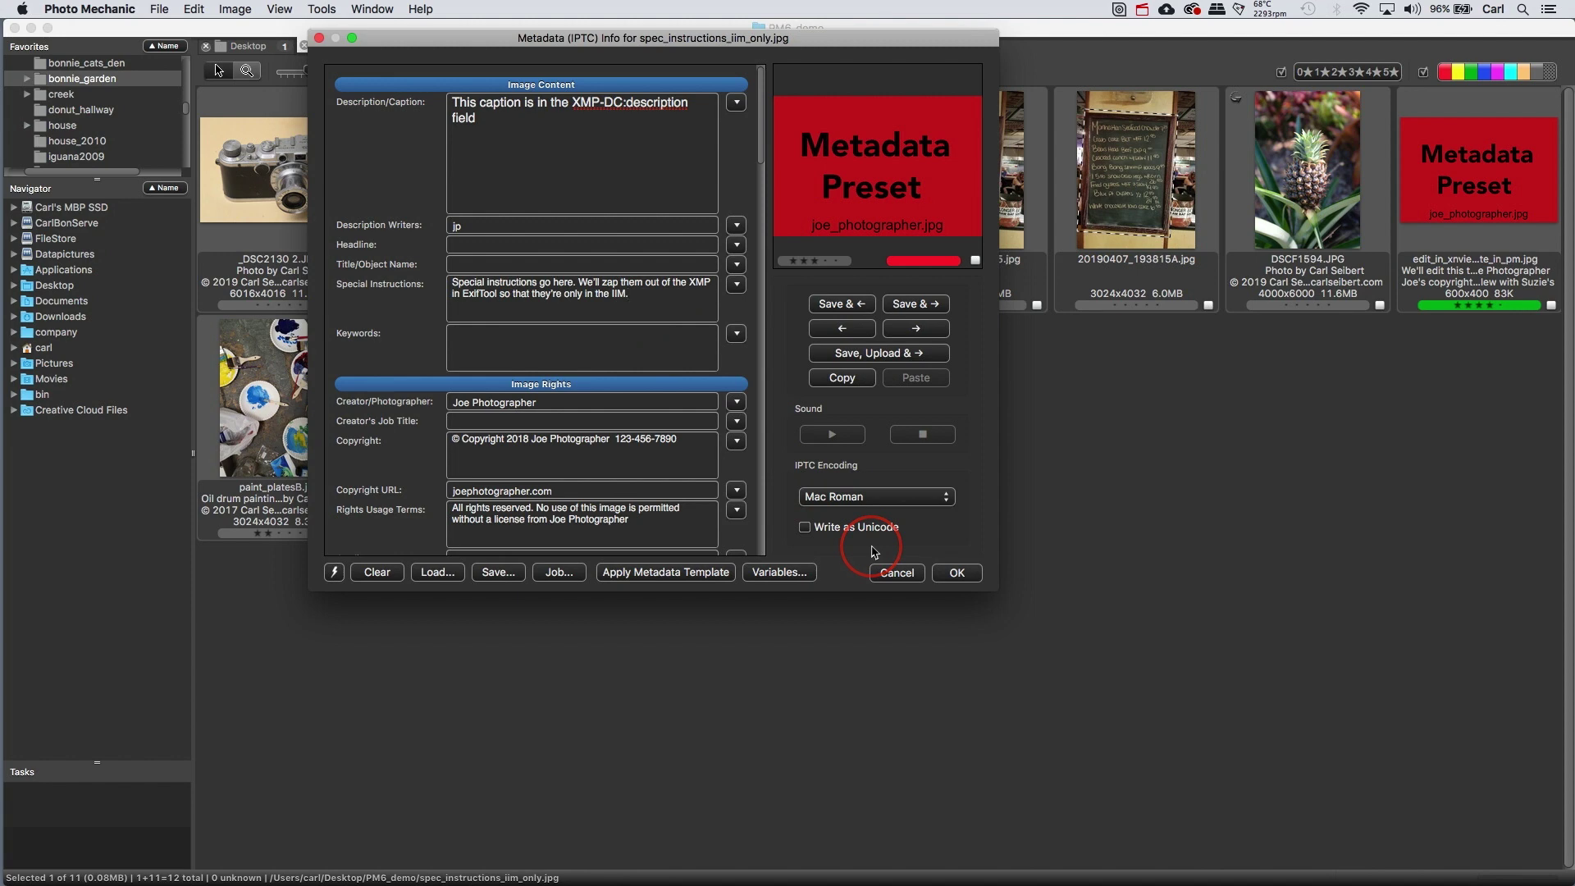
{"action": "left_click", "coordinate": [896, 572]}
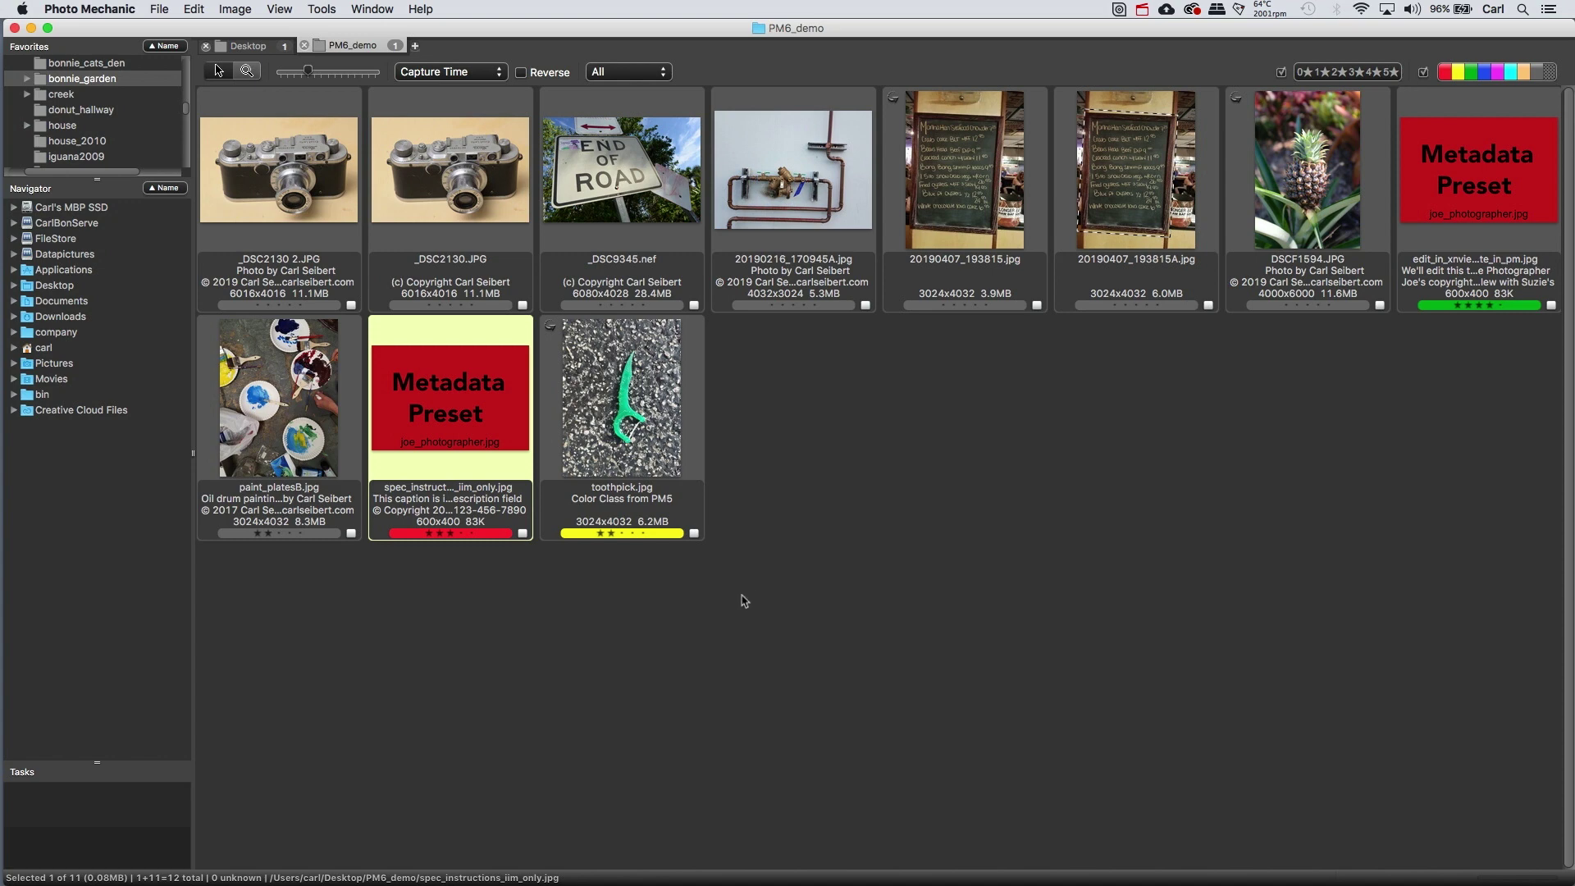
- Show the General preferences to review the Color Classes settings
{"action": "left_click", "coordinate": [452, 535]}
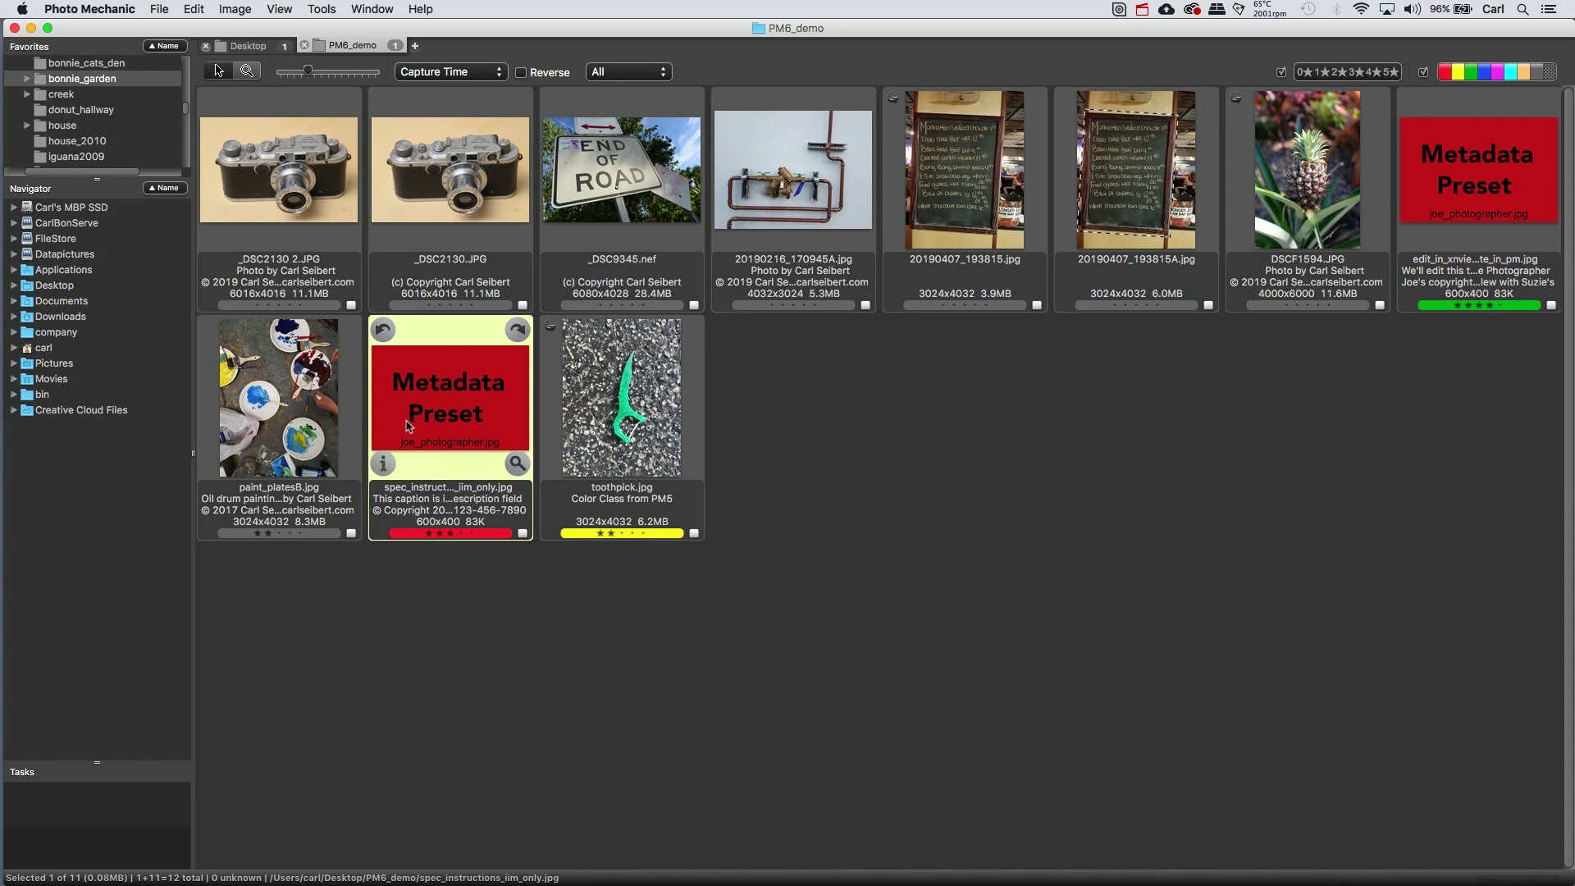
{"action": "left_click", "coordinate": [105, 12]}
{"action": "left_click", "coordinate": [105, 56]}
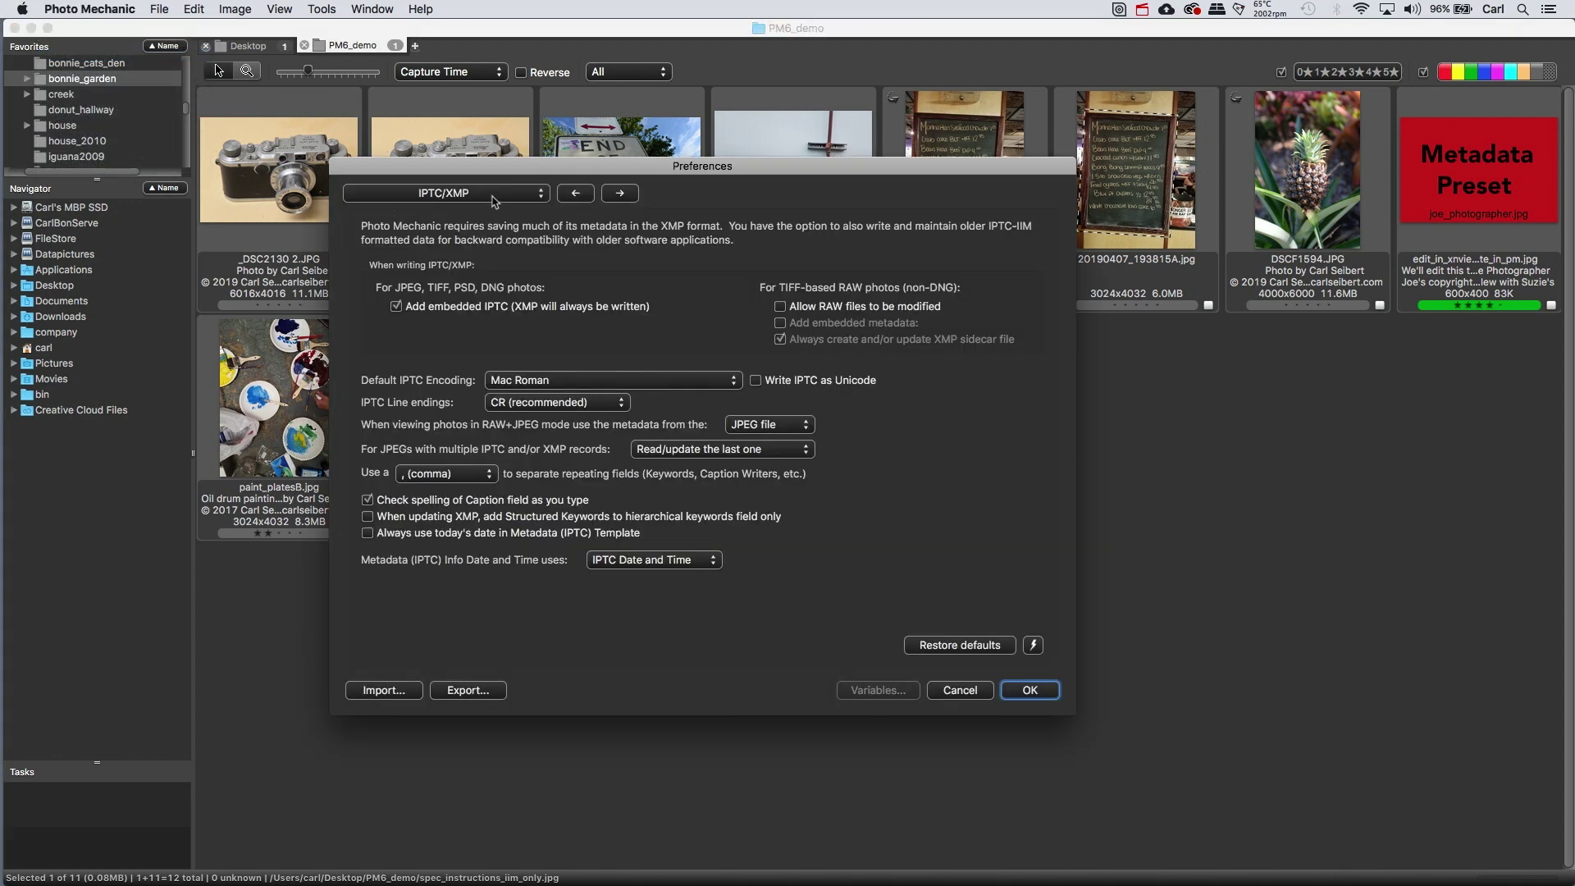
{"action": "left_click", "coordinate": [492, 196]}
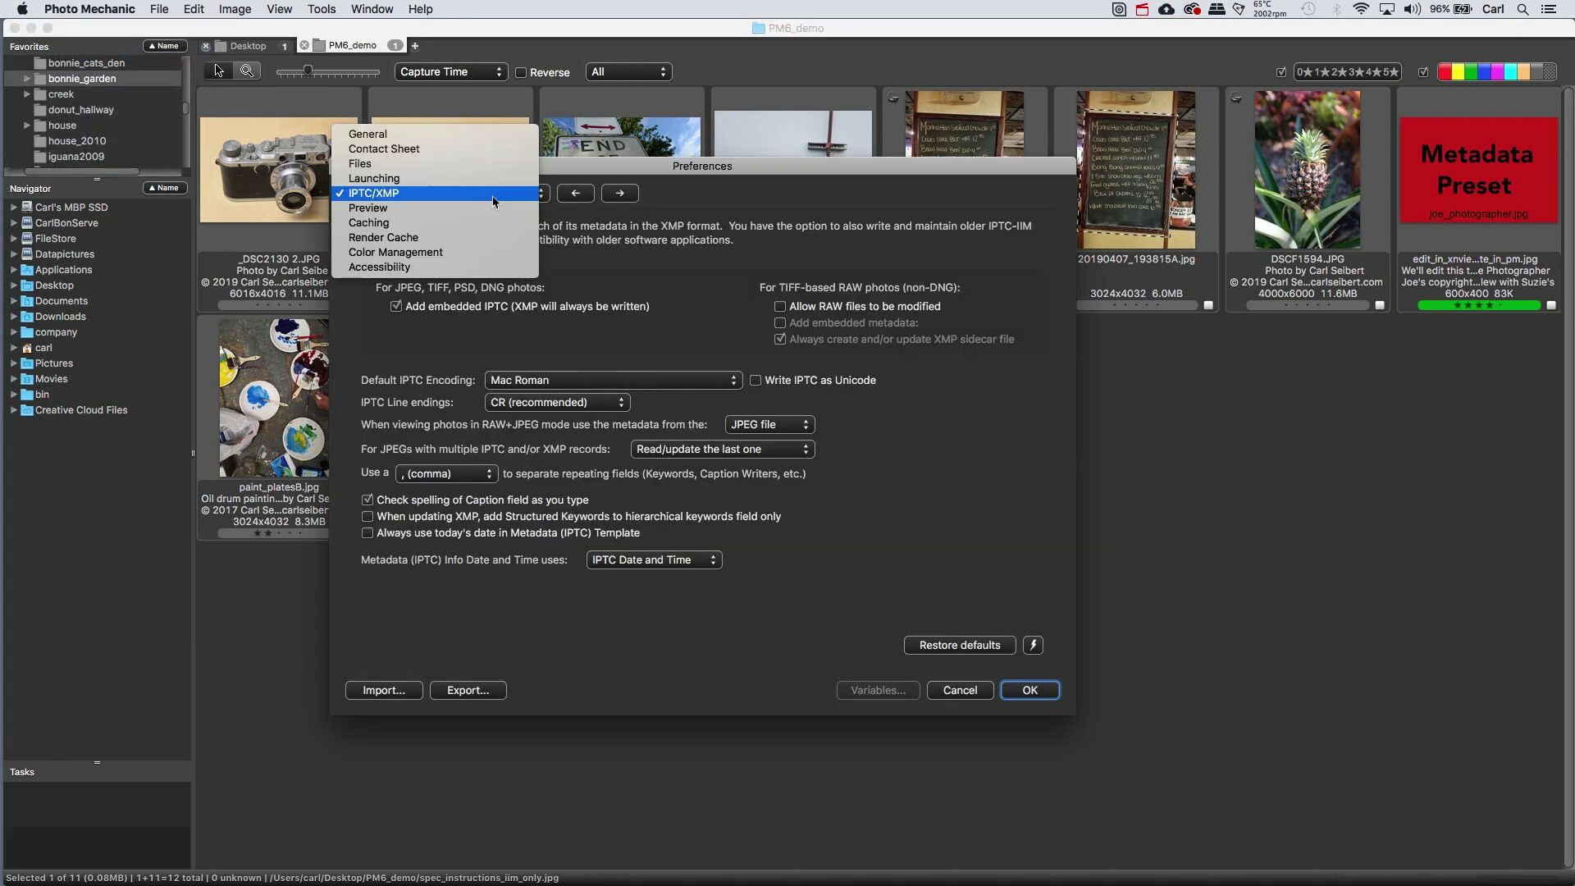
{"action": "left_click", "coordinate": [487, 138]}
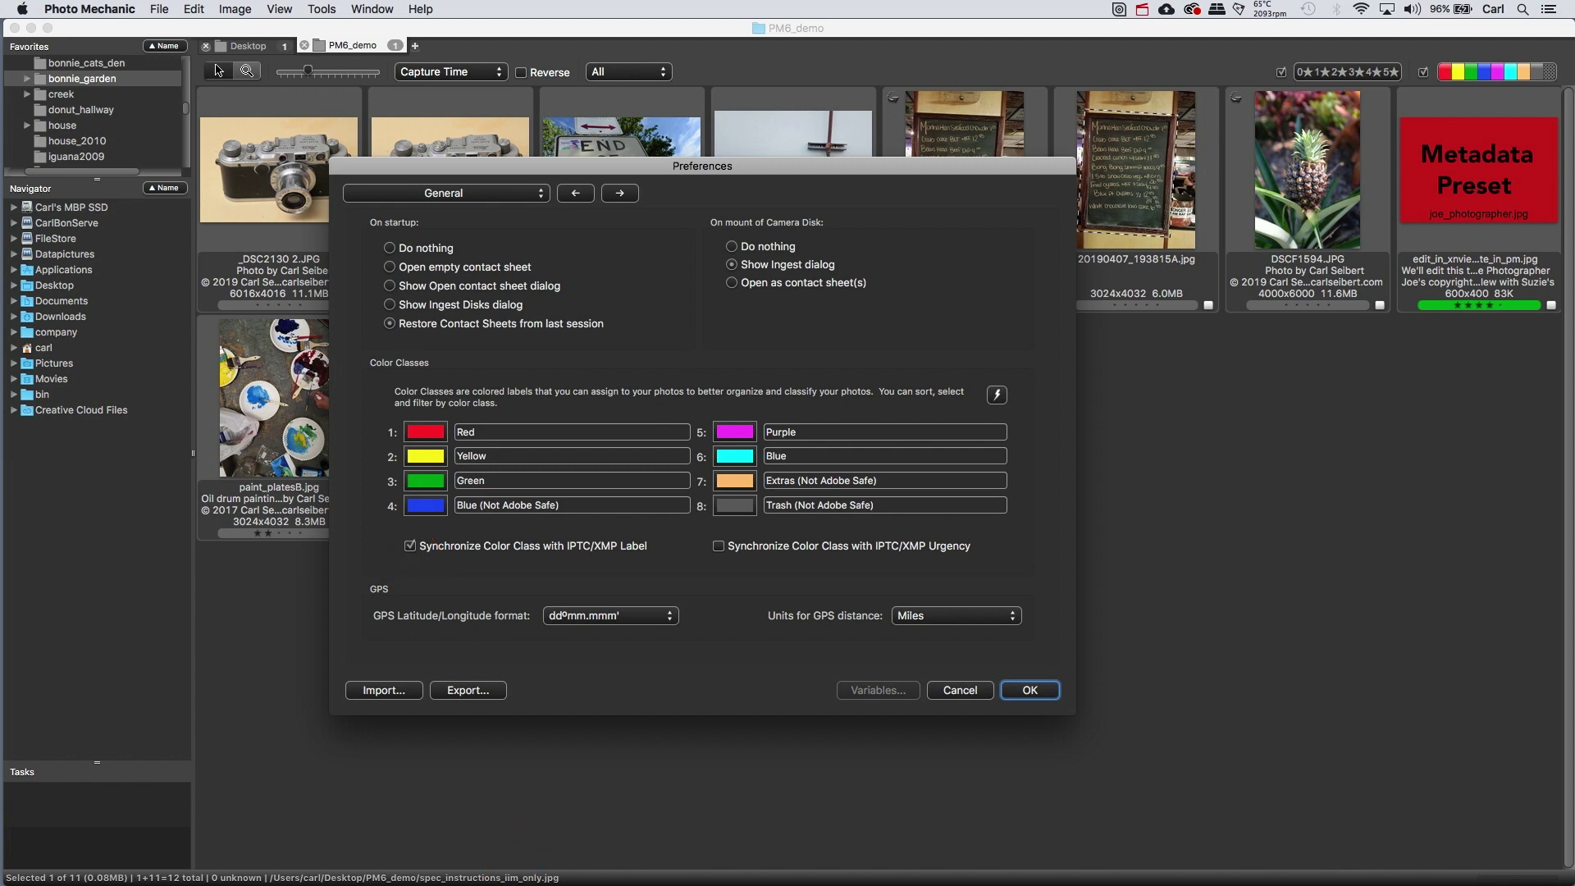
- Switch to Brackets and examine the XMP-photomech Color Class and XMP-xmp Label lines in spec_inst_test_file.txt
{"action": "key", "text": "super+Tab"}
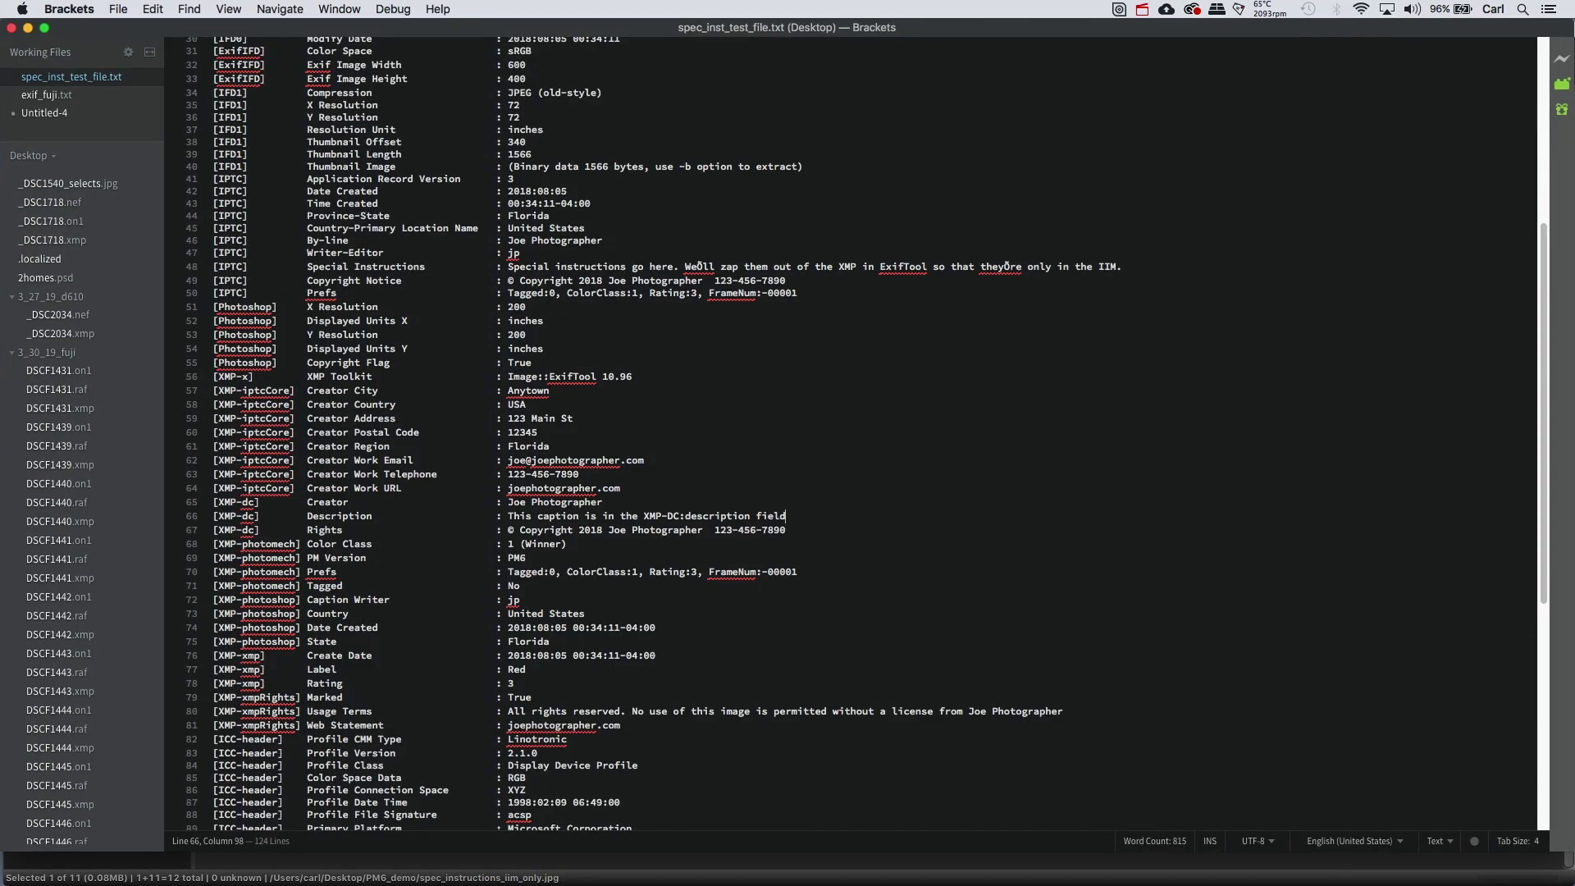
{"action": "scroll", "coordinate": [658, 657], "scroll_direction": "down", "scroll_amount": 5}
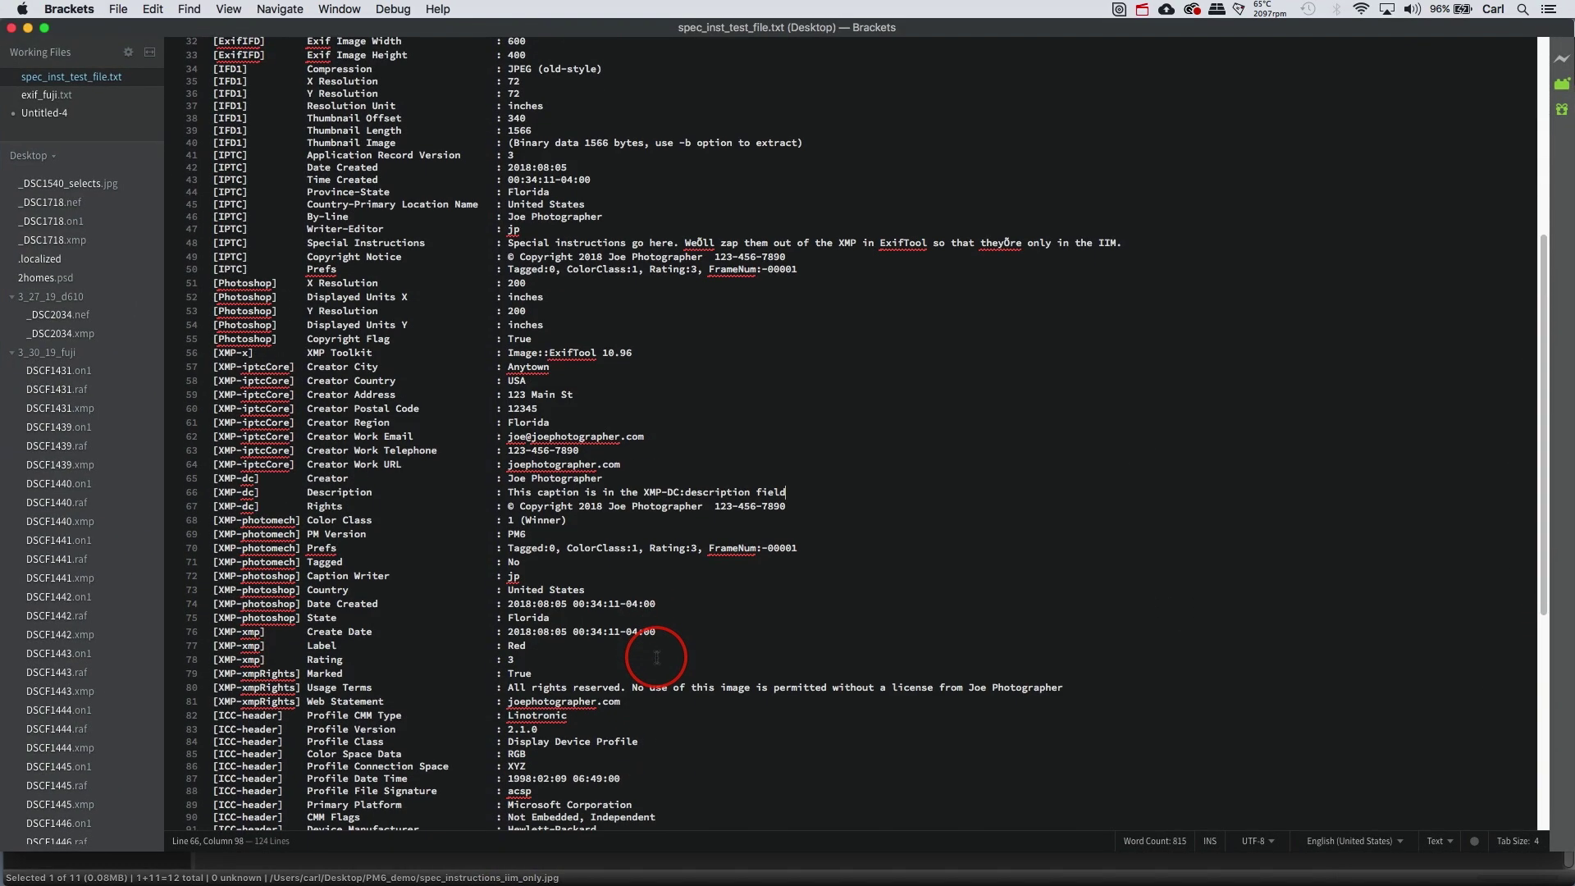
{"action": "scroll", "coordinate": [657, 657], "scroll_direction": "down", "scroll_amount": 7}
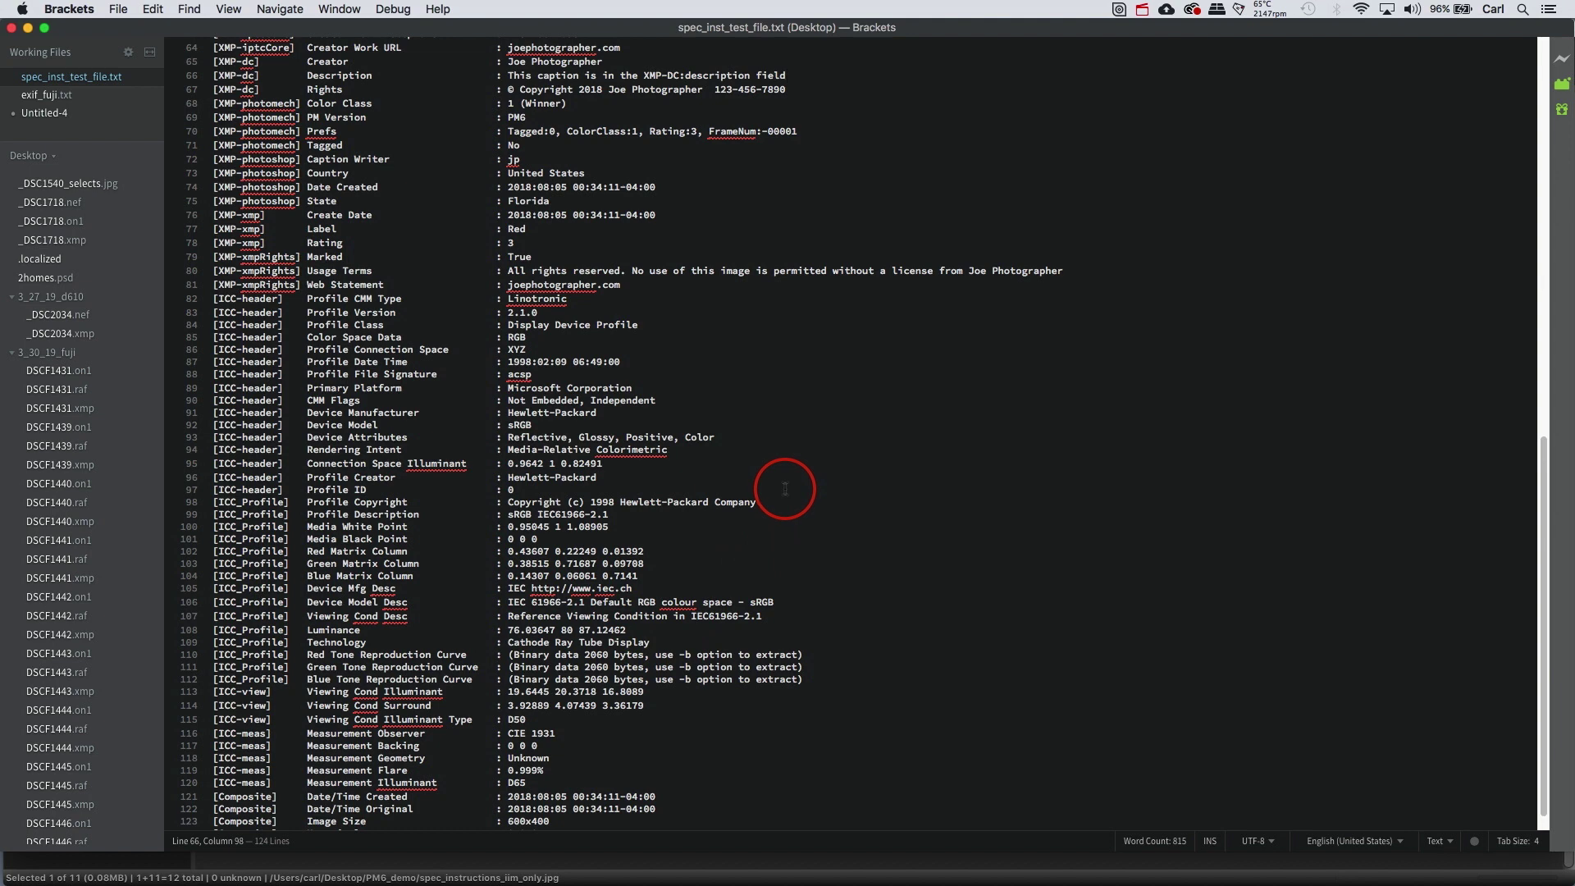
{"action": "scroll", "coordinate": [784, 490], "scroll_direction": "up", "scroll_amount": 5}
{"action": "scroll", "coordinate": [785, 489], "scroll_direction": "up", "scroll_amount": 5}
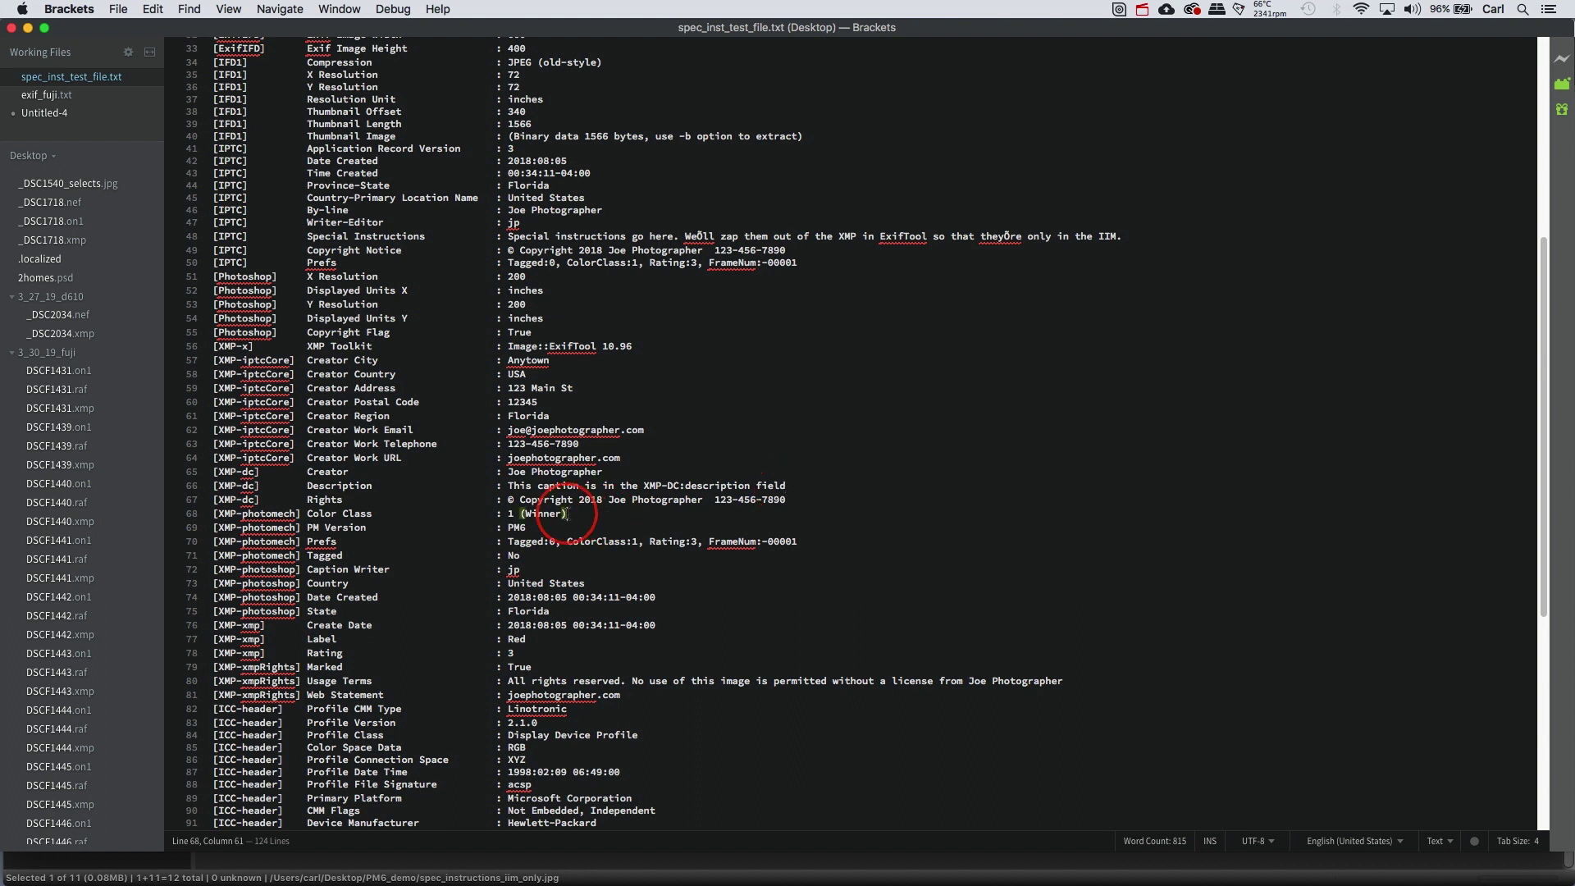
{"action": "left_click_drag", "start_coordinate": [567, 514], "coordinate": [307, 515]}
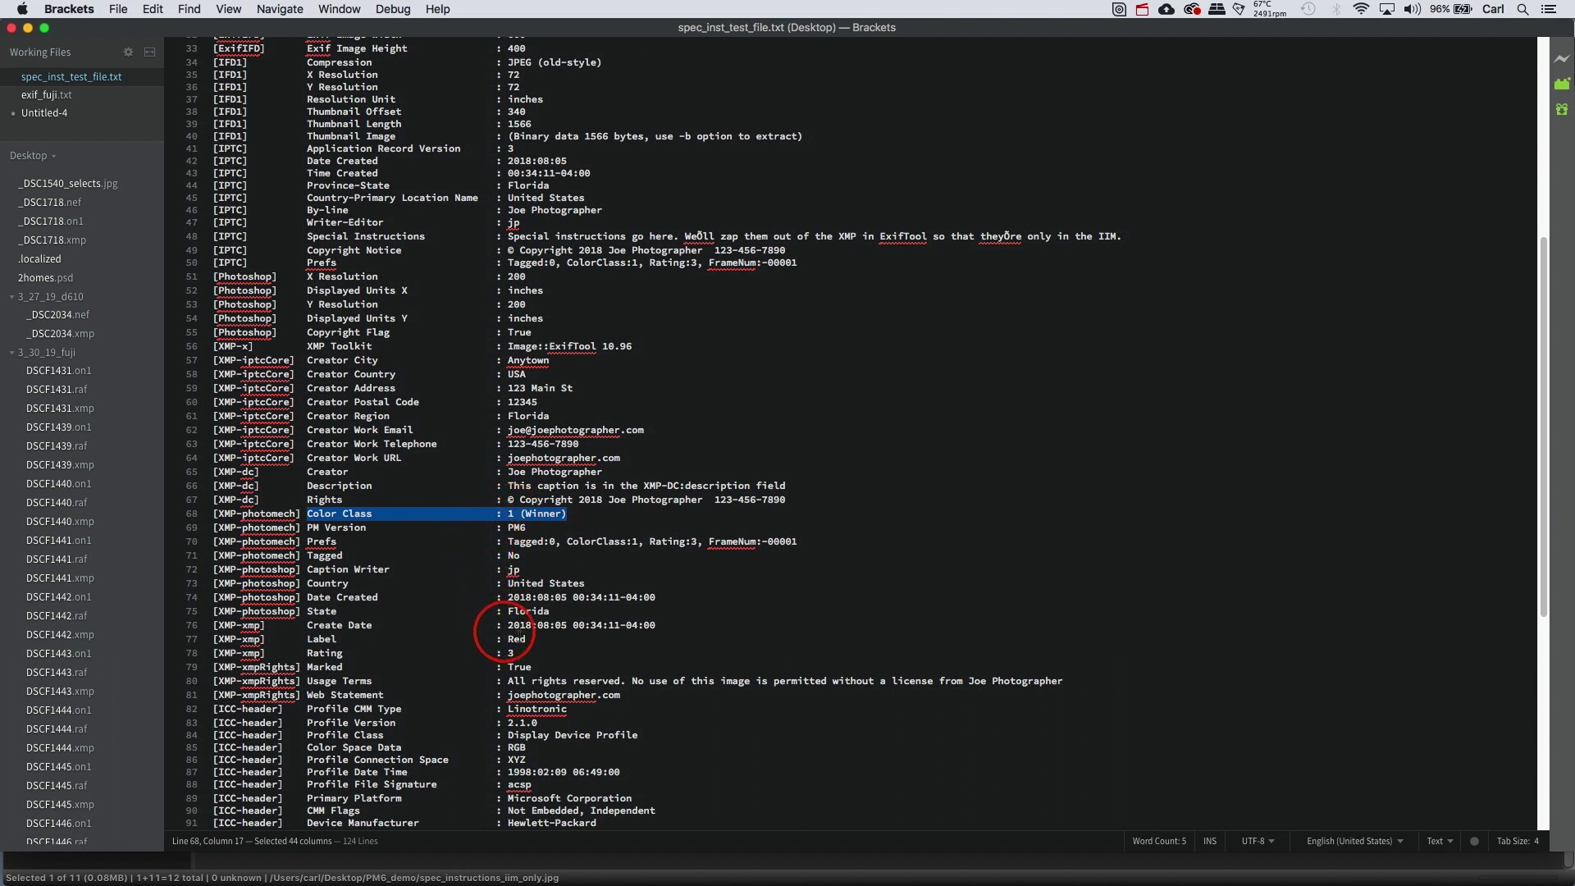
{"action": "left_click_drag", "start_coordinate": [536, 640], "coordinate": [212, 641]}
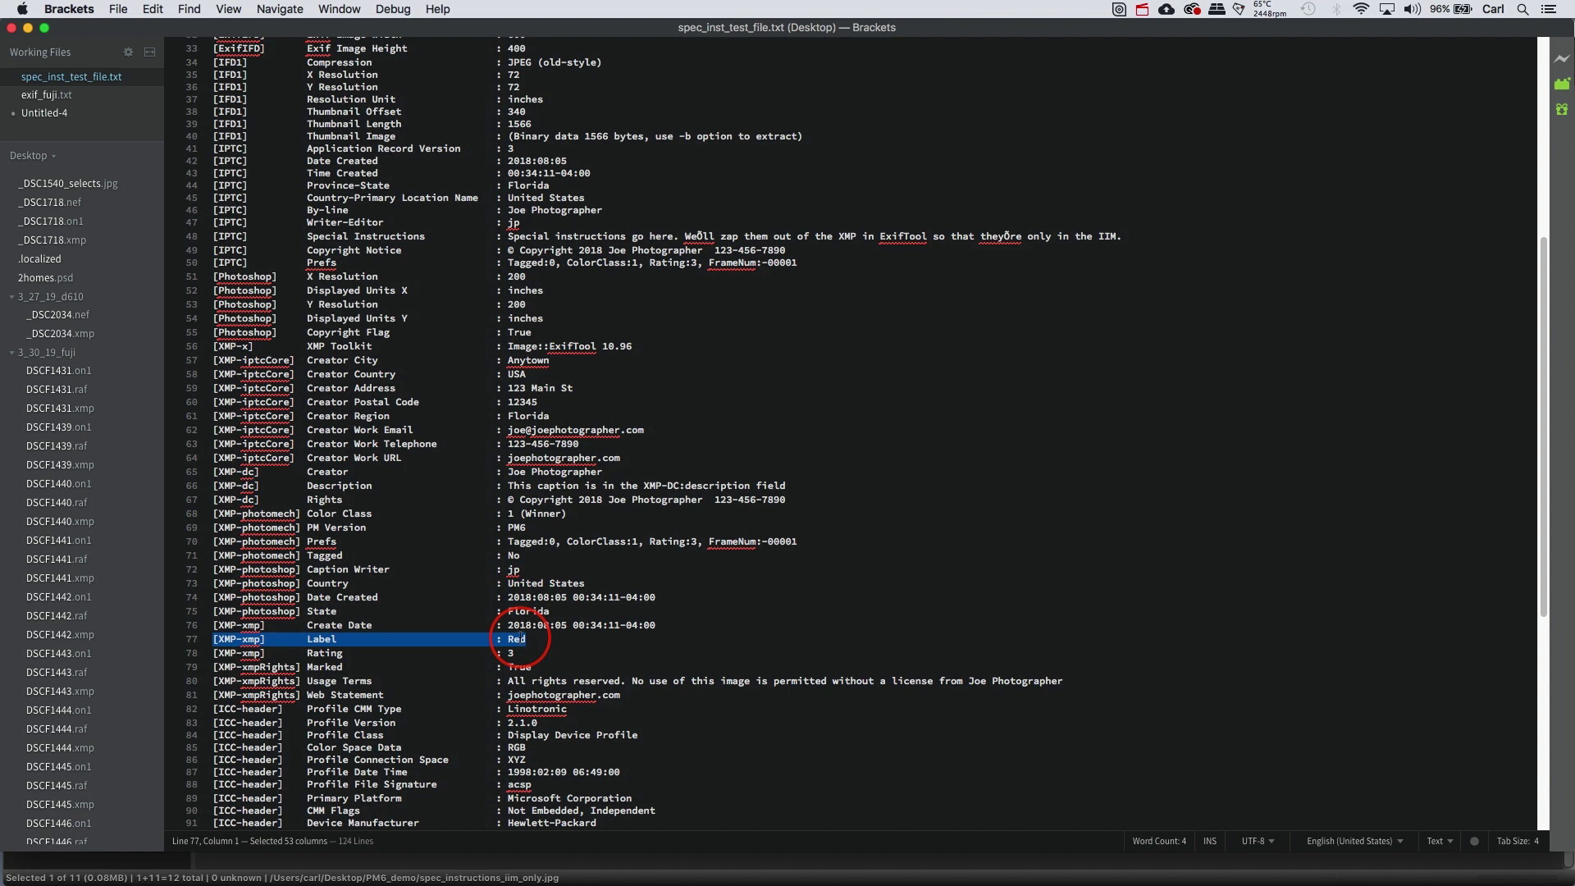
- Return to Photo Mechanic, review the available color class presets, and close the preferences without applying any
{"action": "left_click", "coordinate": [32, 31]}
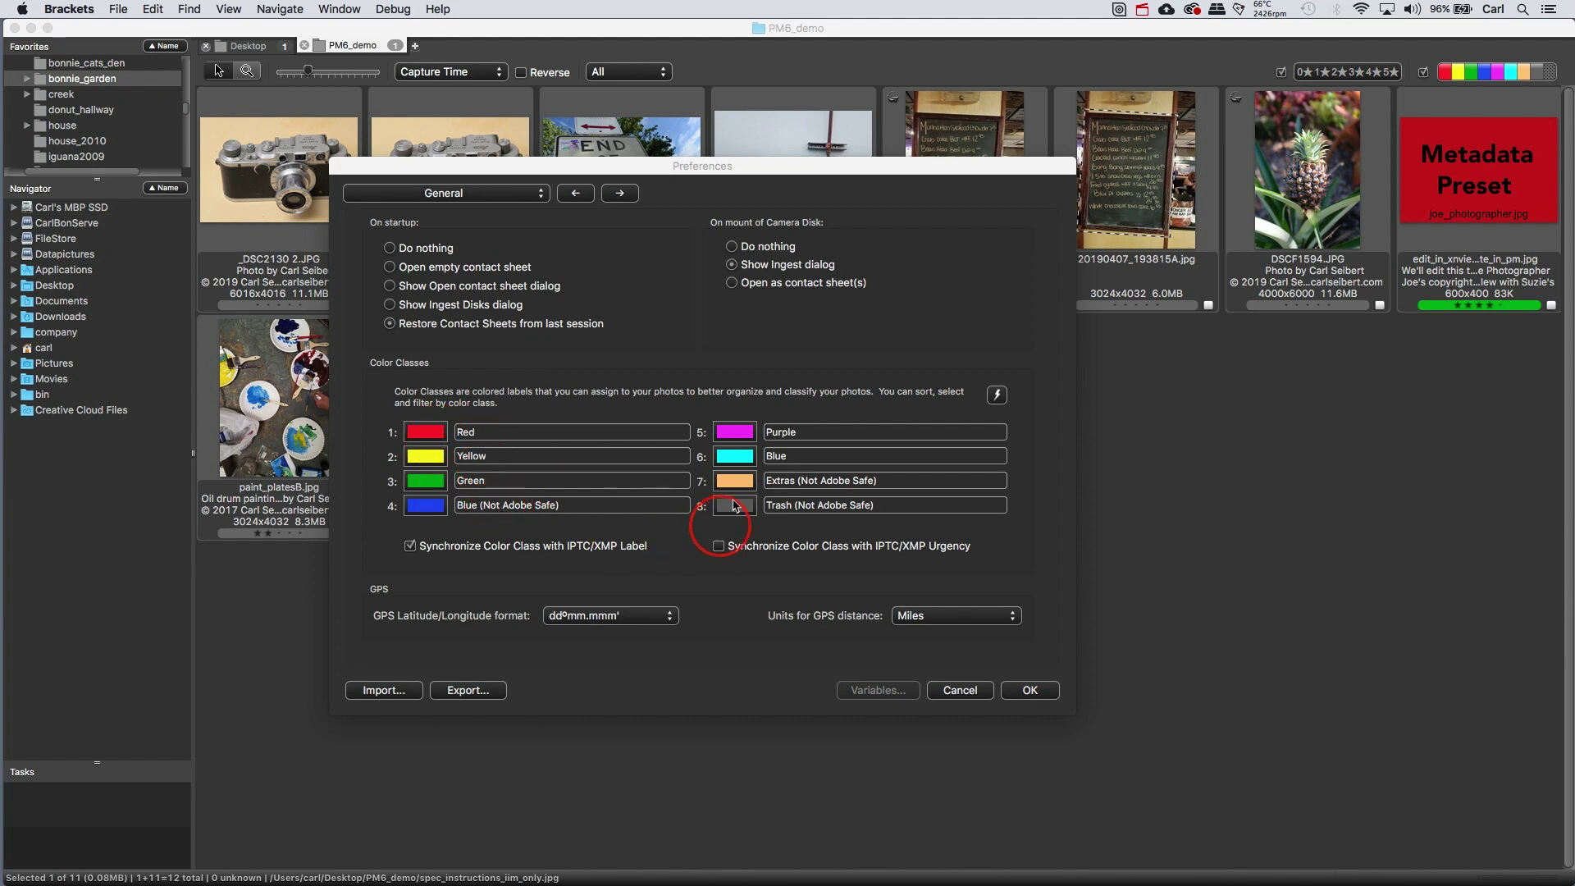
{"action": "left_click", "coordinate": [997, 395]}
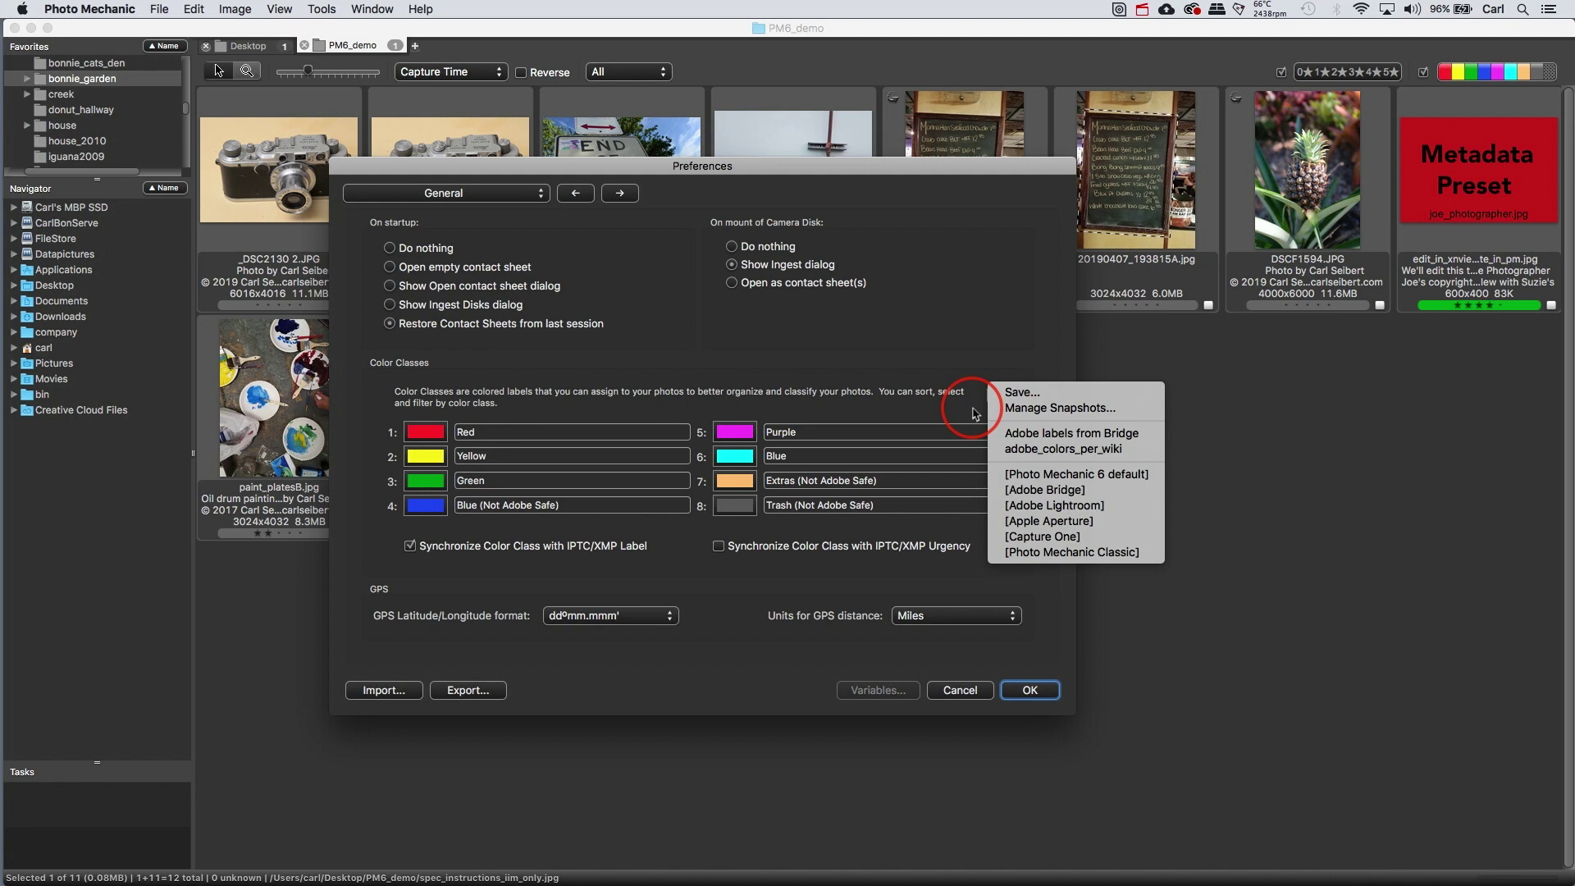
{"action": "left_click", "coordinate": [973, 413]}
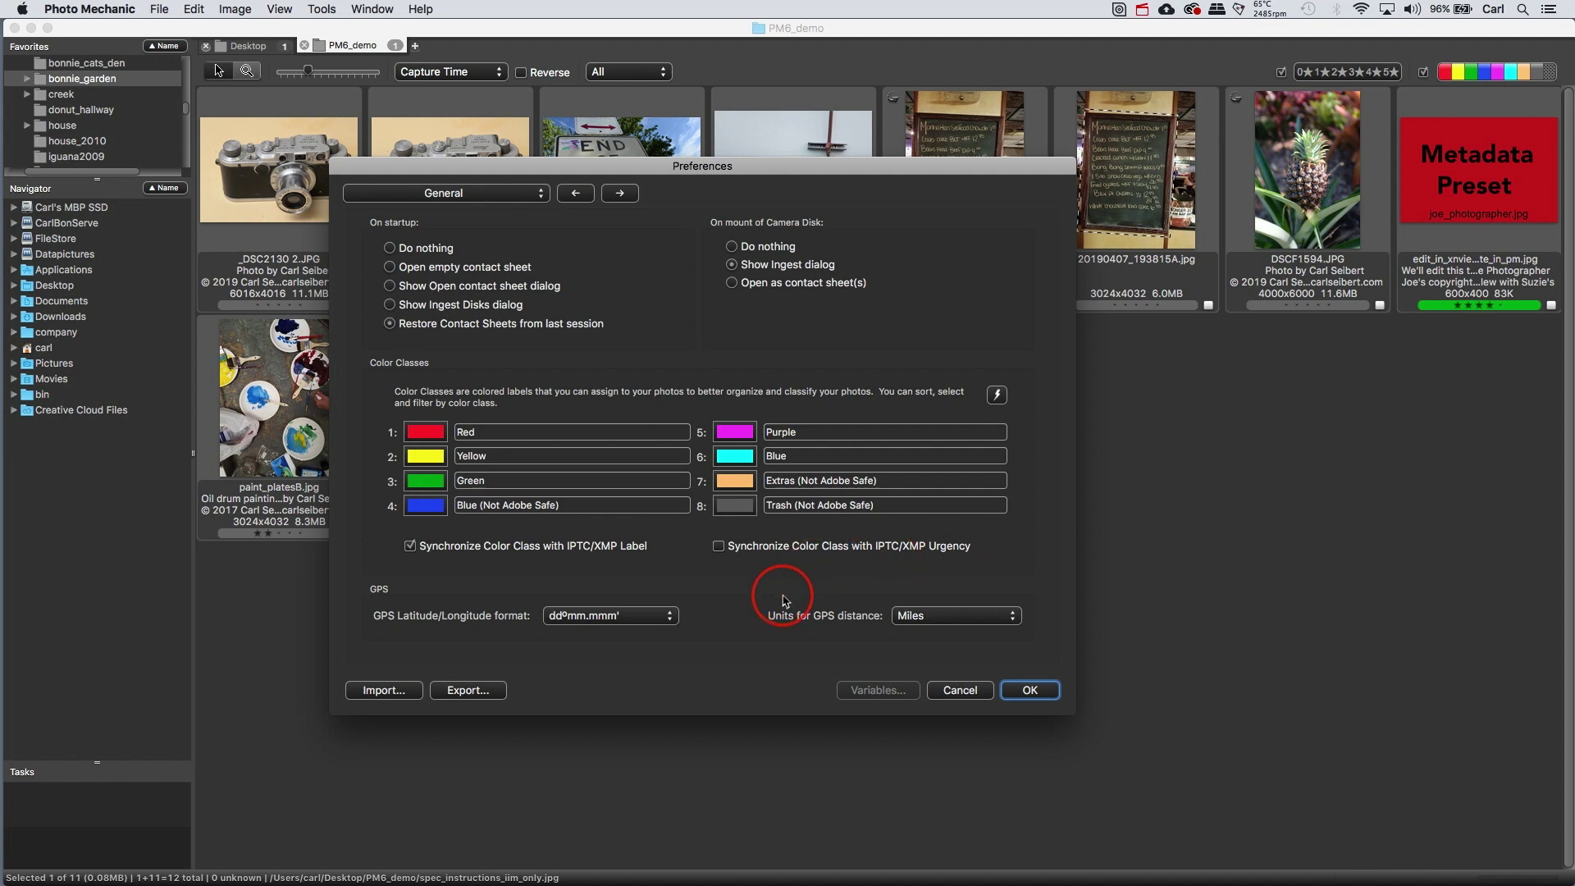
{"action": "left_click", "coordinate": [960, 691]}
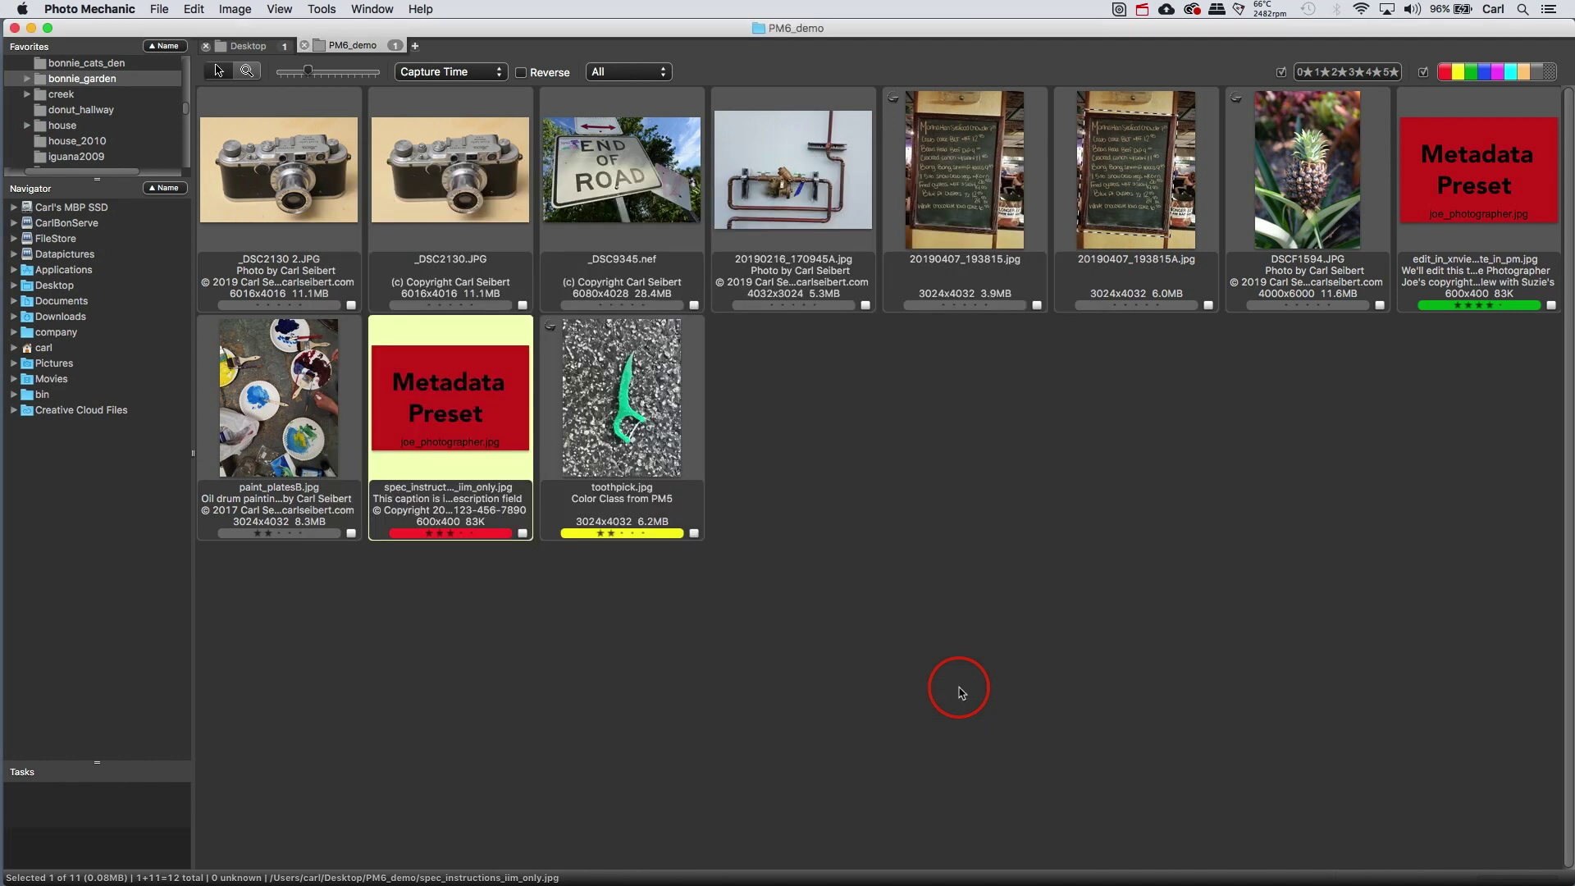
- Review the Find and Replace dialog's search options and close it without replacing anything
{"action": "left_click", "coordinate": [192, 10]}
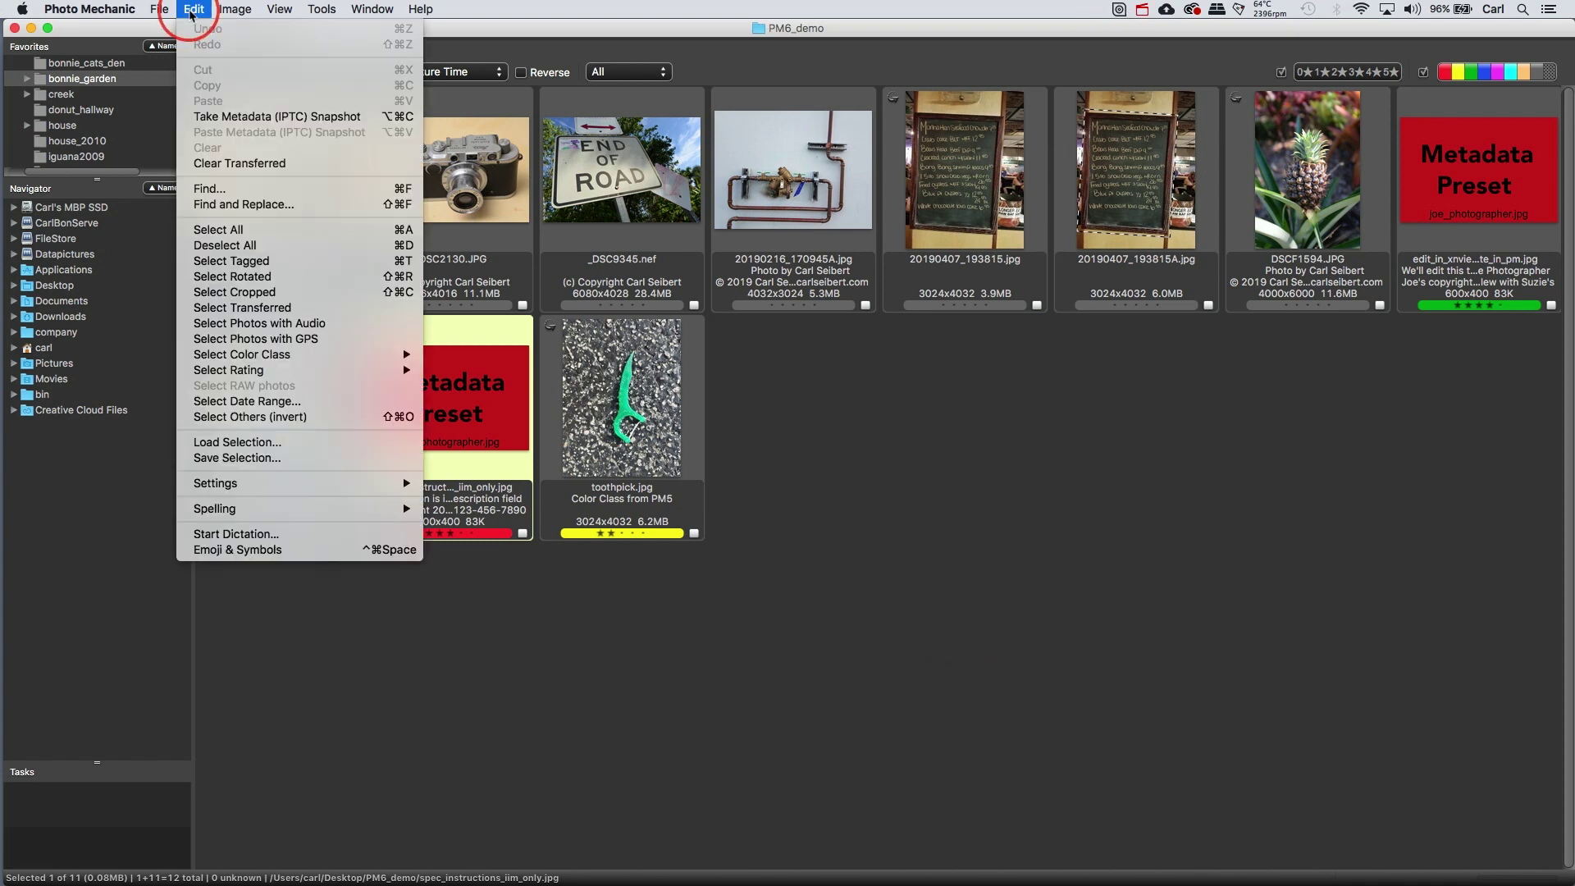
{"action": "left_click", "coordinate": [224, 204]}
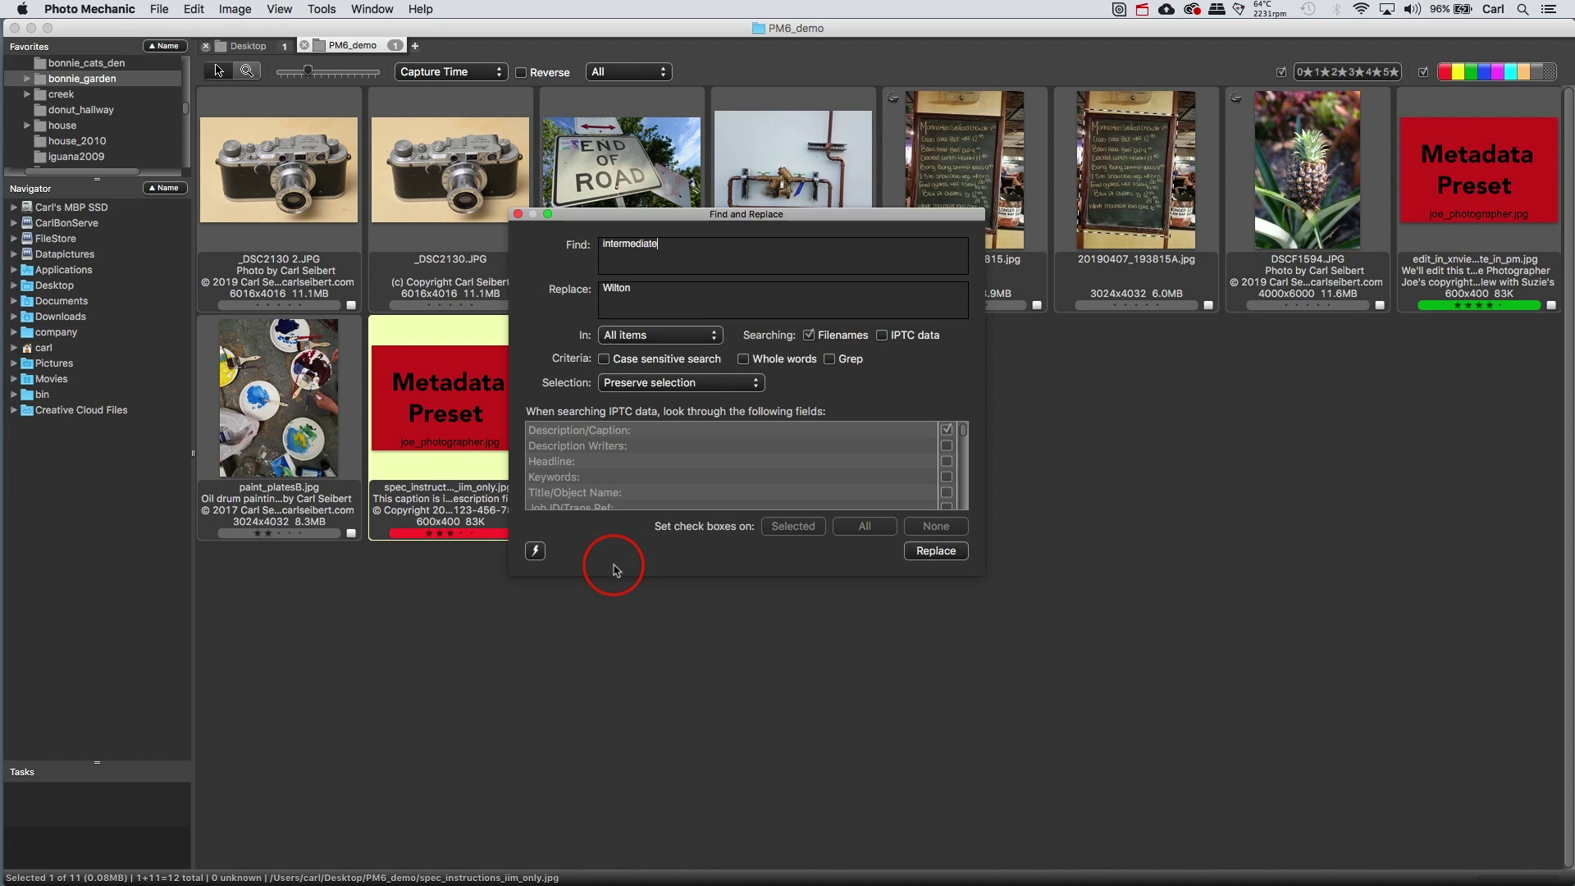
{"action": "left_click", "coordinate": [518, 215]}
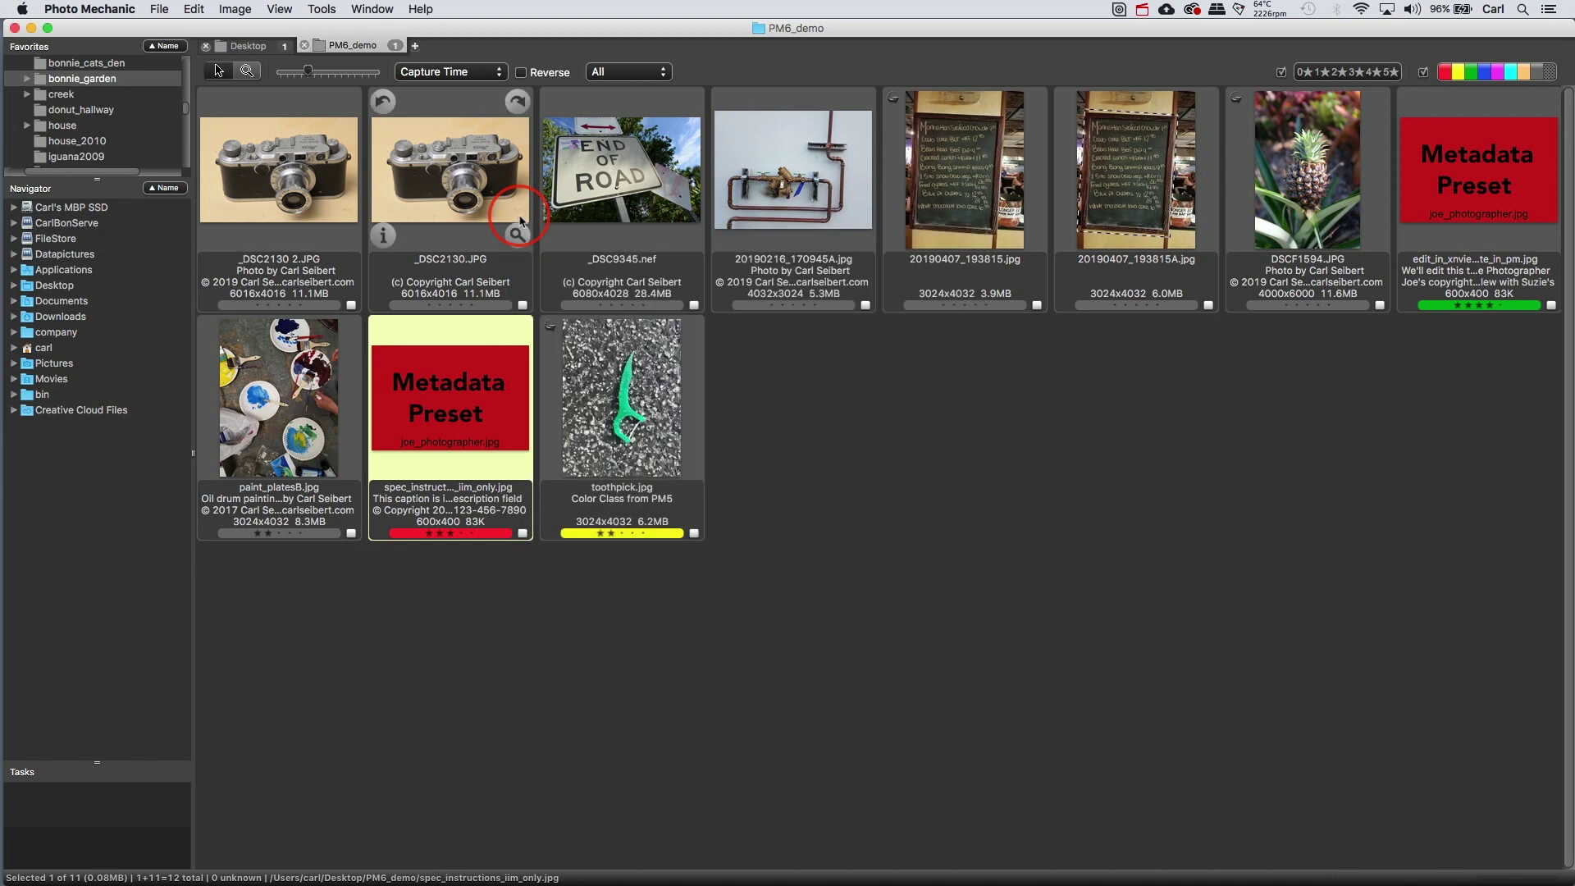
{"action": "left_click", "coordinate": [193, 10]}
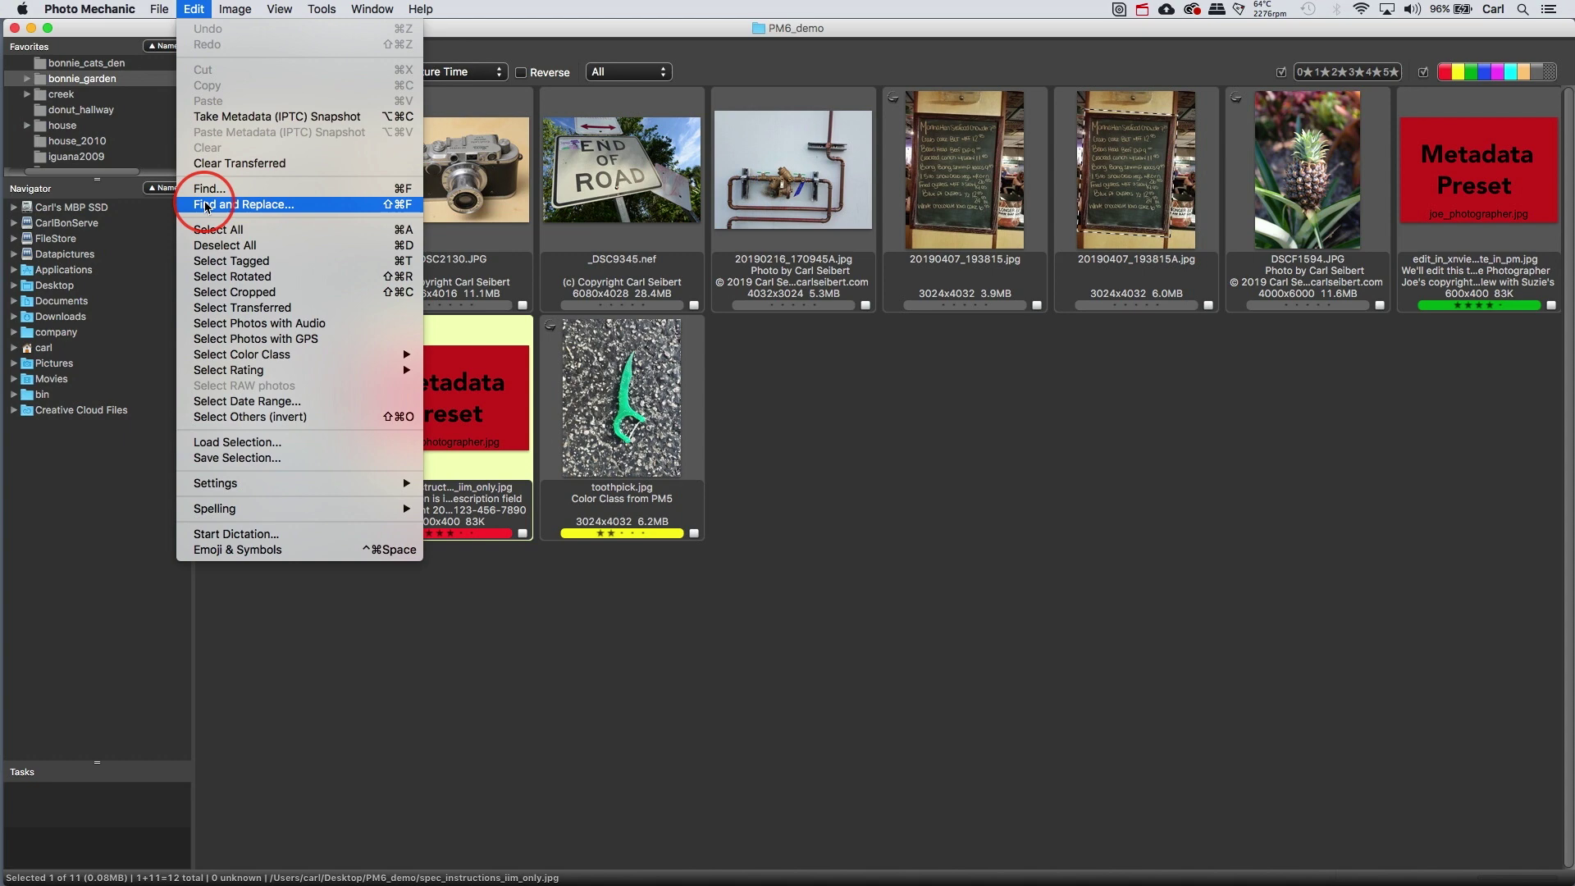
{"action": "left_click", "coordinate": [815, 448]}
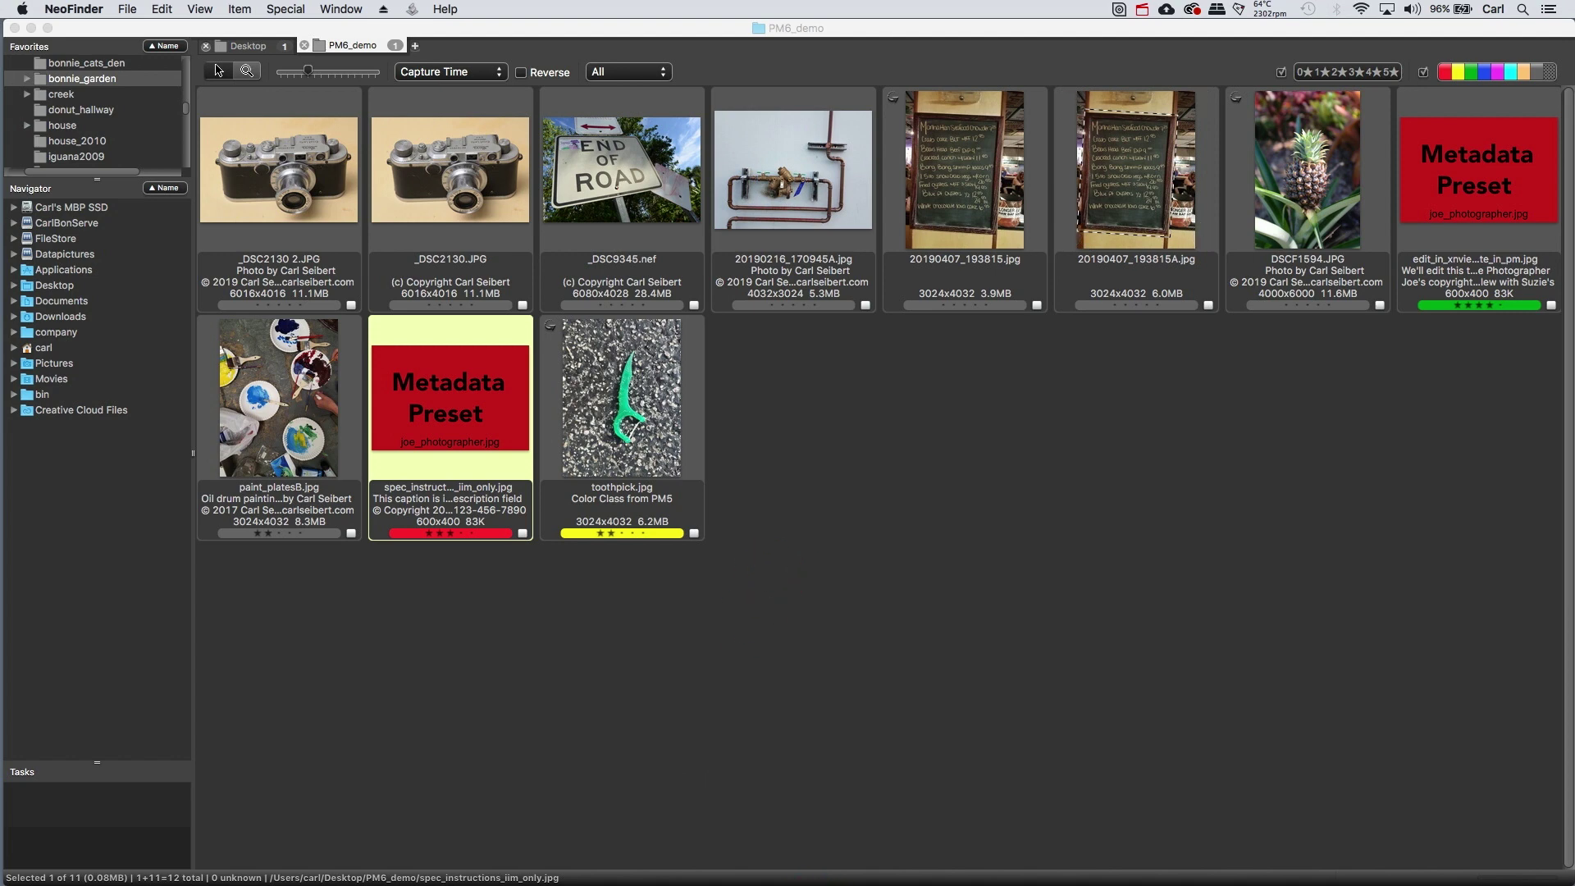
- Look over the Sample Catalog in NeoFinder, quit the program and return to Photo Mechanic
{"action": "left_click_drag", "start_coordinate": [943, 878], "coordinate": [754, 106]}
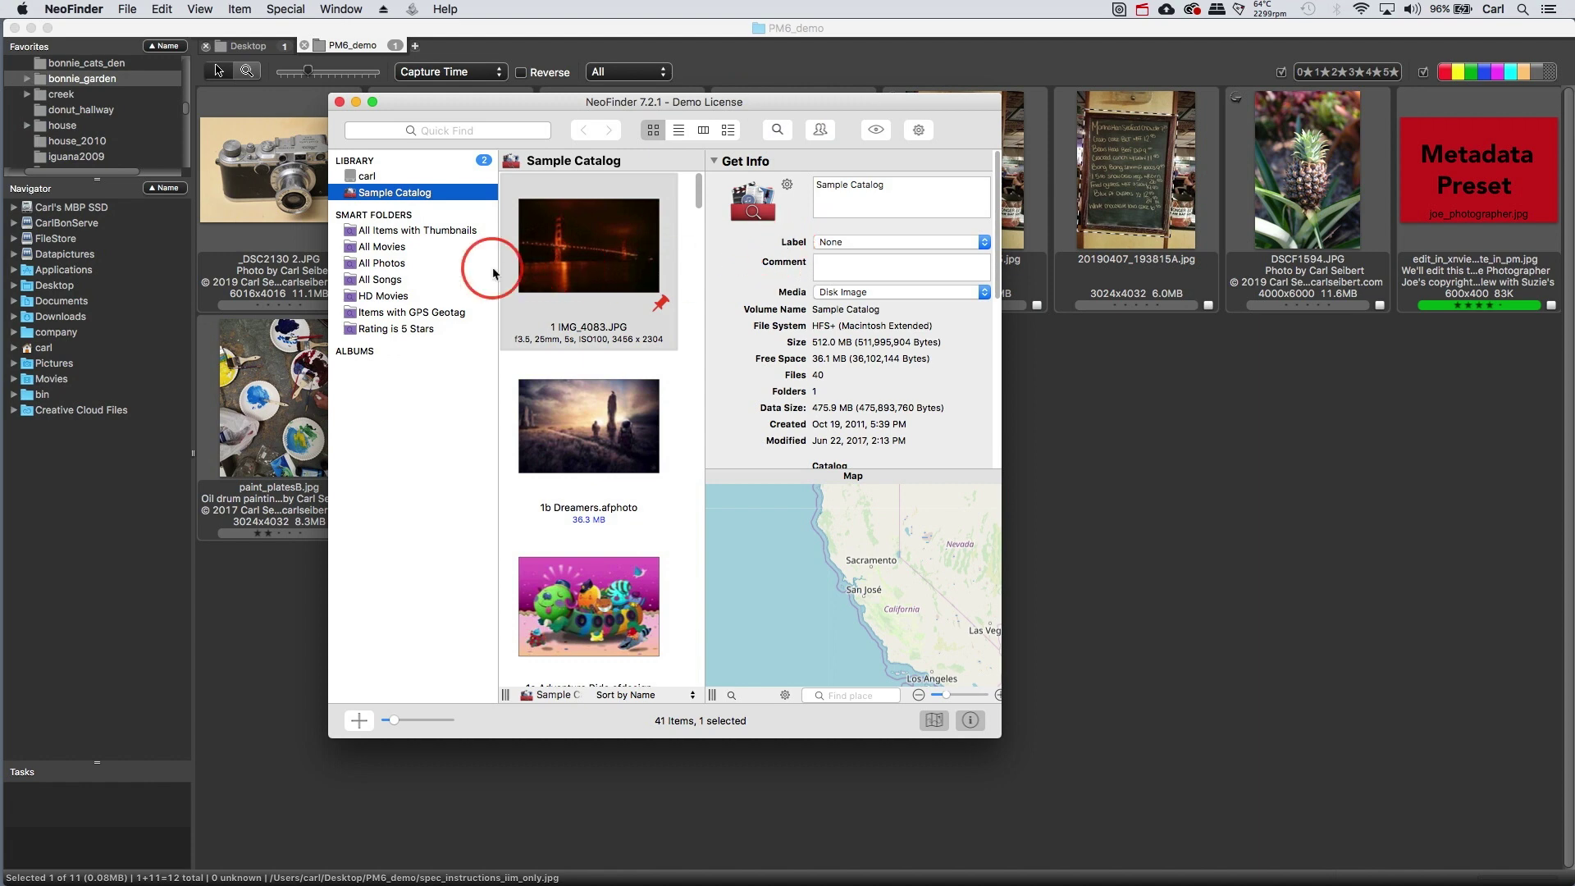
{"action": "left_click", "coordinate": [69, 9]}
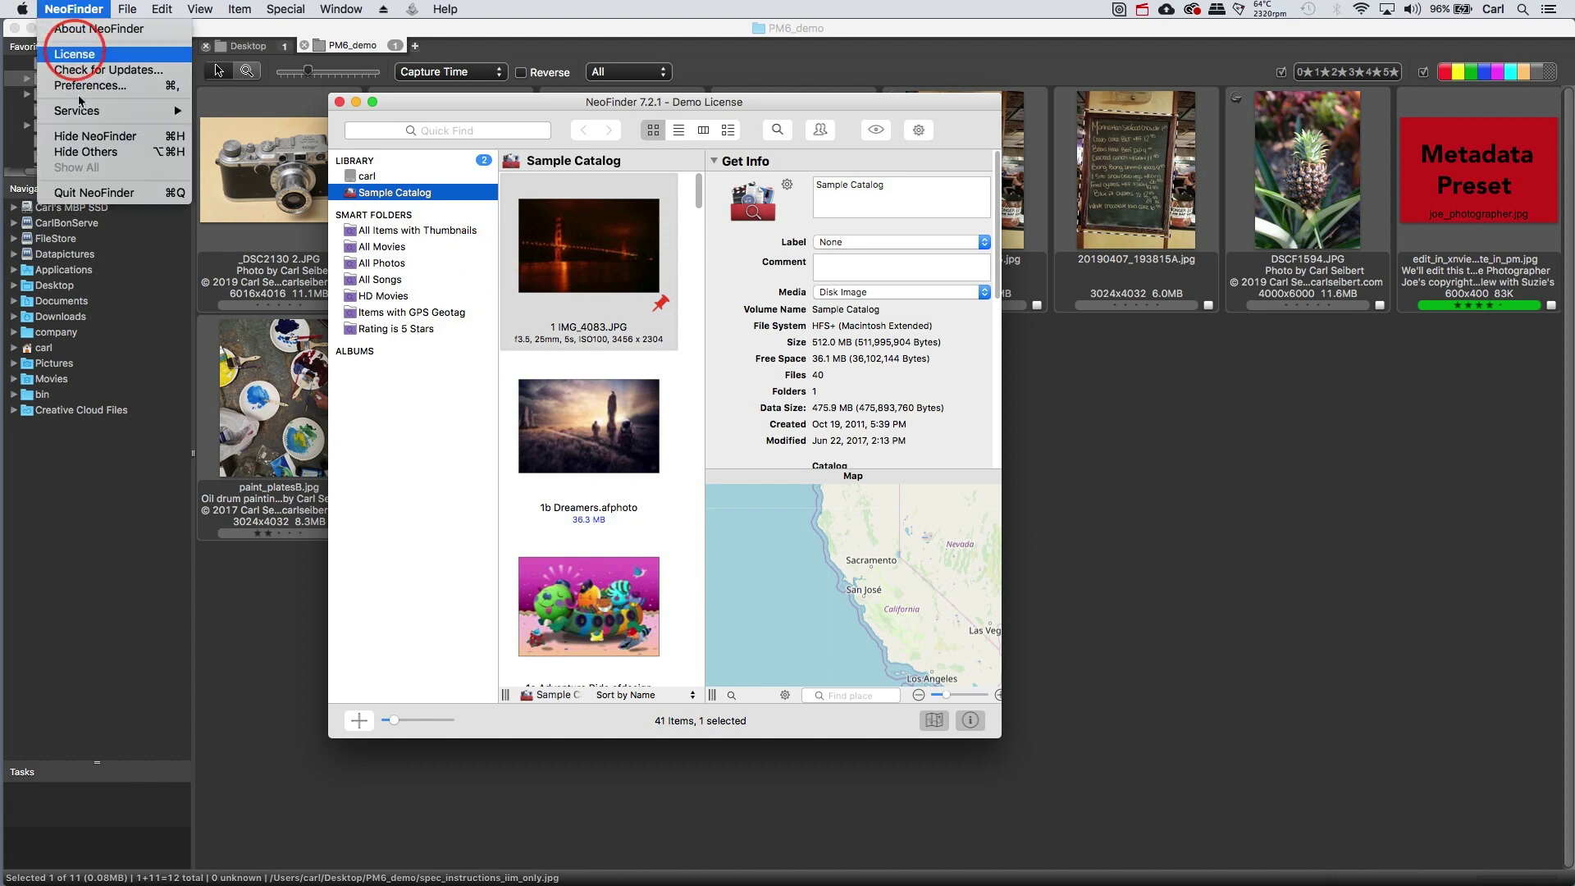
{"action": "left_click", "coordinate": [87, 195]}
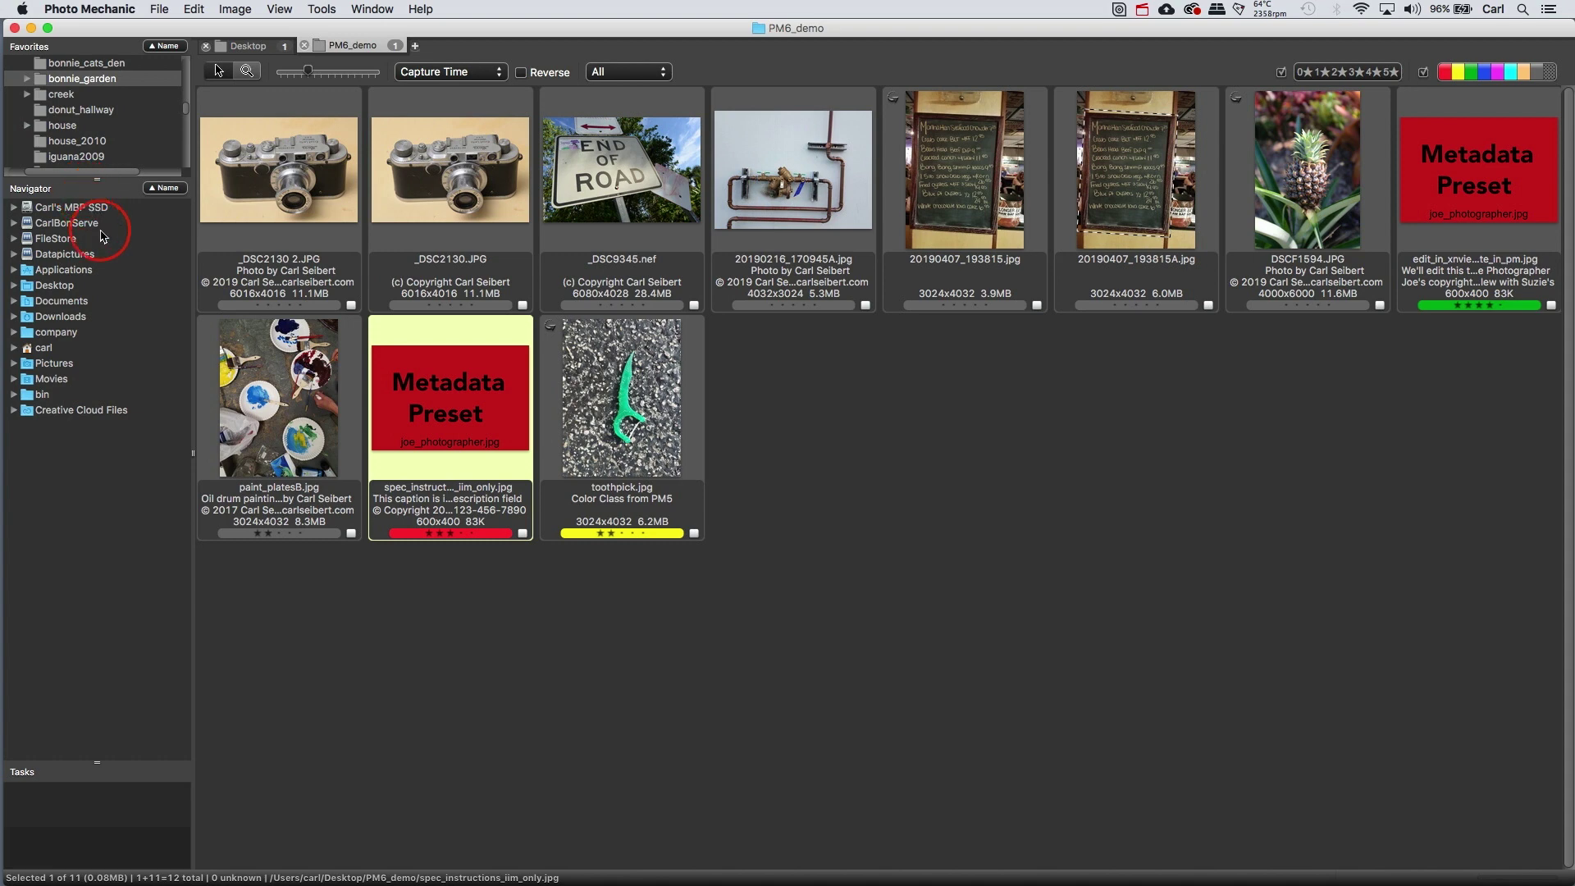
- Preview _DSC9345.nef with the crop tool off, and inspect the sticker and the bolt on the right-hand sign at 100% zoom
{"action": "mouse_move", "coordinate": [462, 400]}
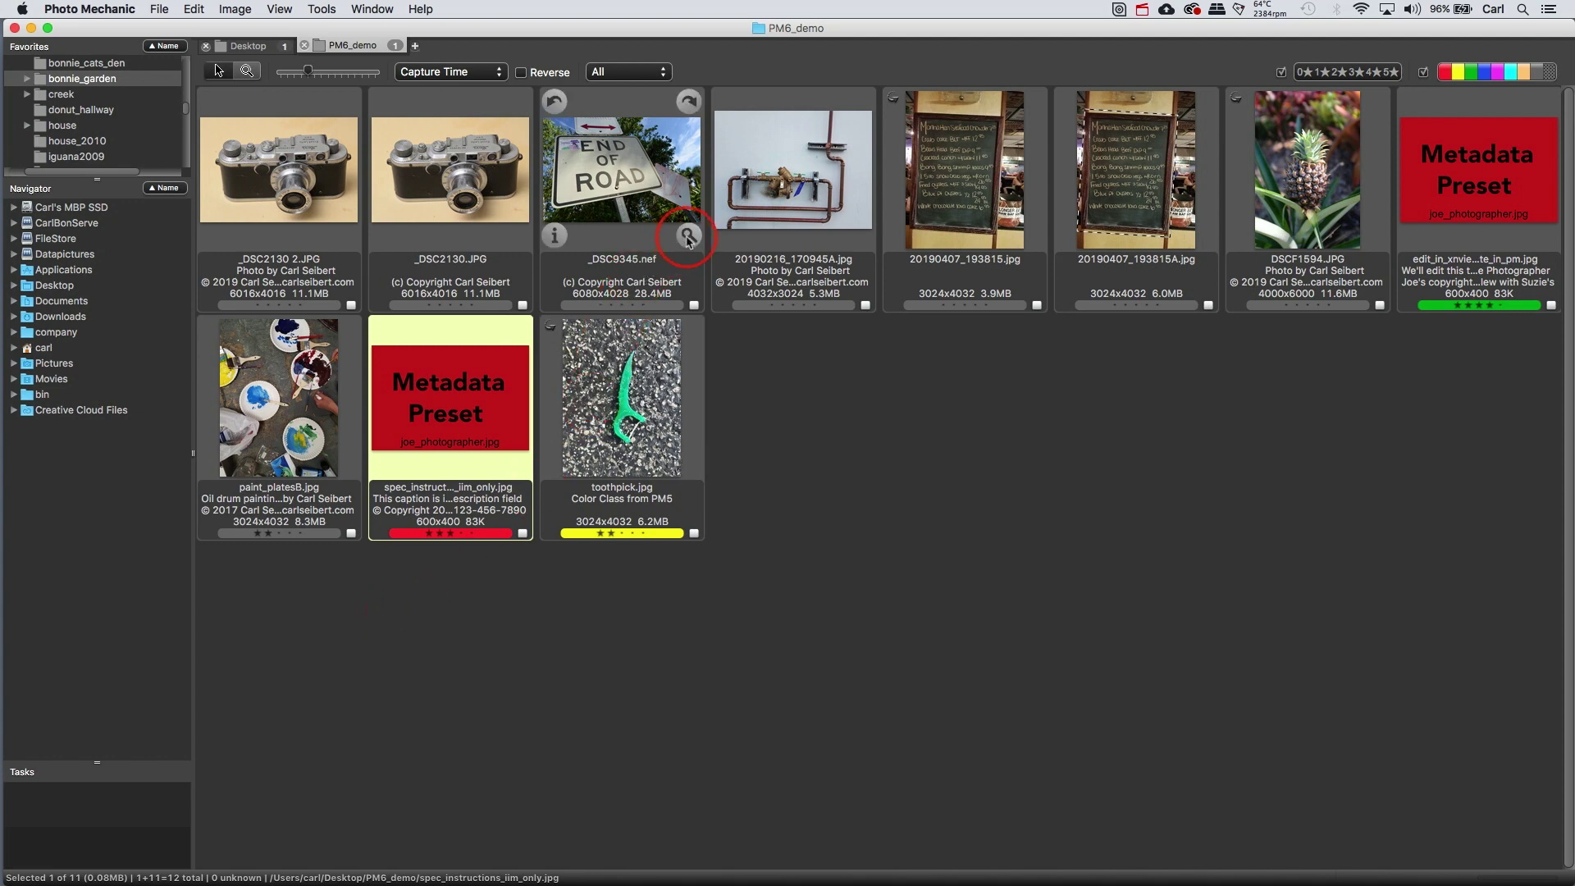
{"action": "left_click", "coordinate": [687, 237]}
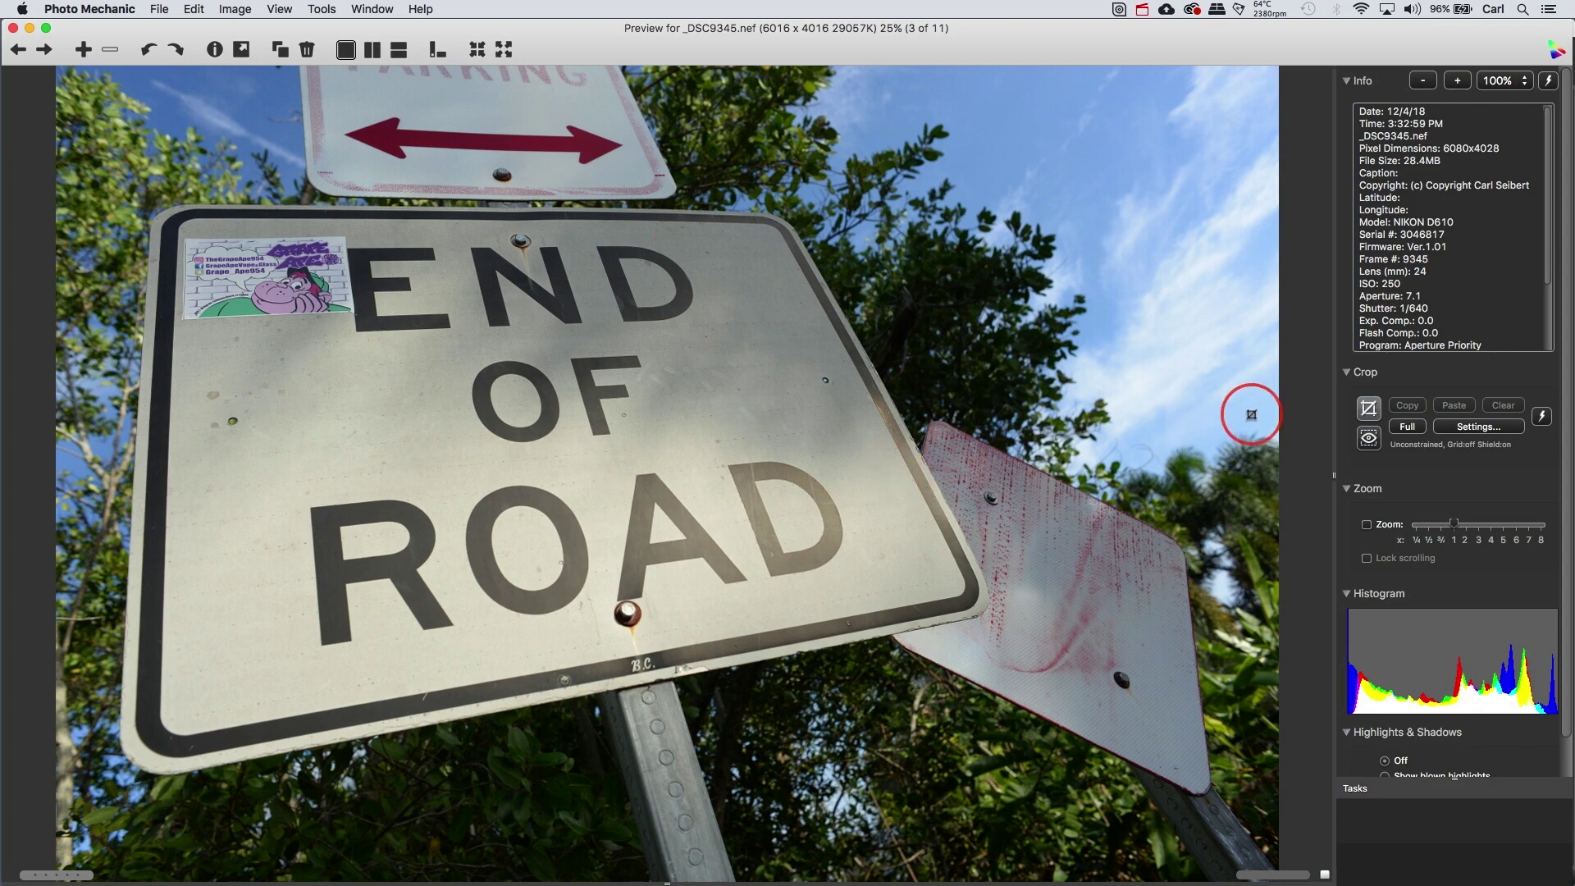
{"action": "left_click", "coordinate": [1369, 407]}
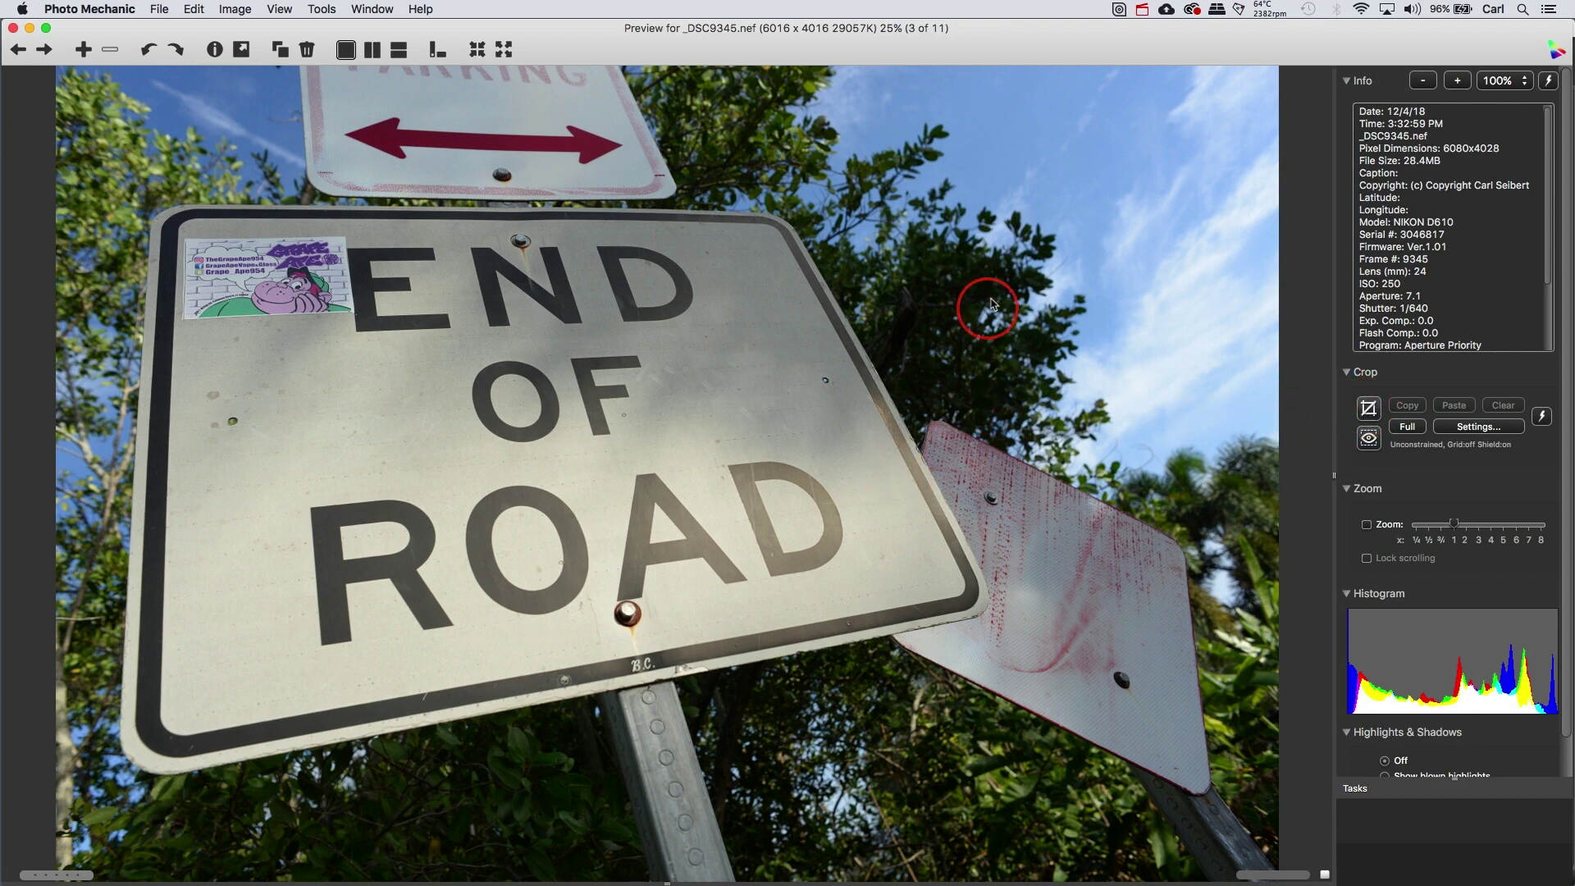
{"action": "left_click", "coordinate": [231, 261]}
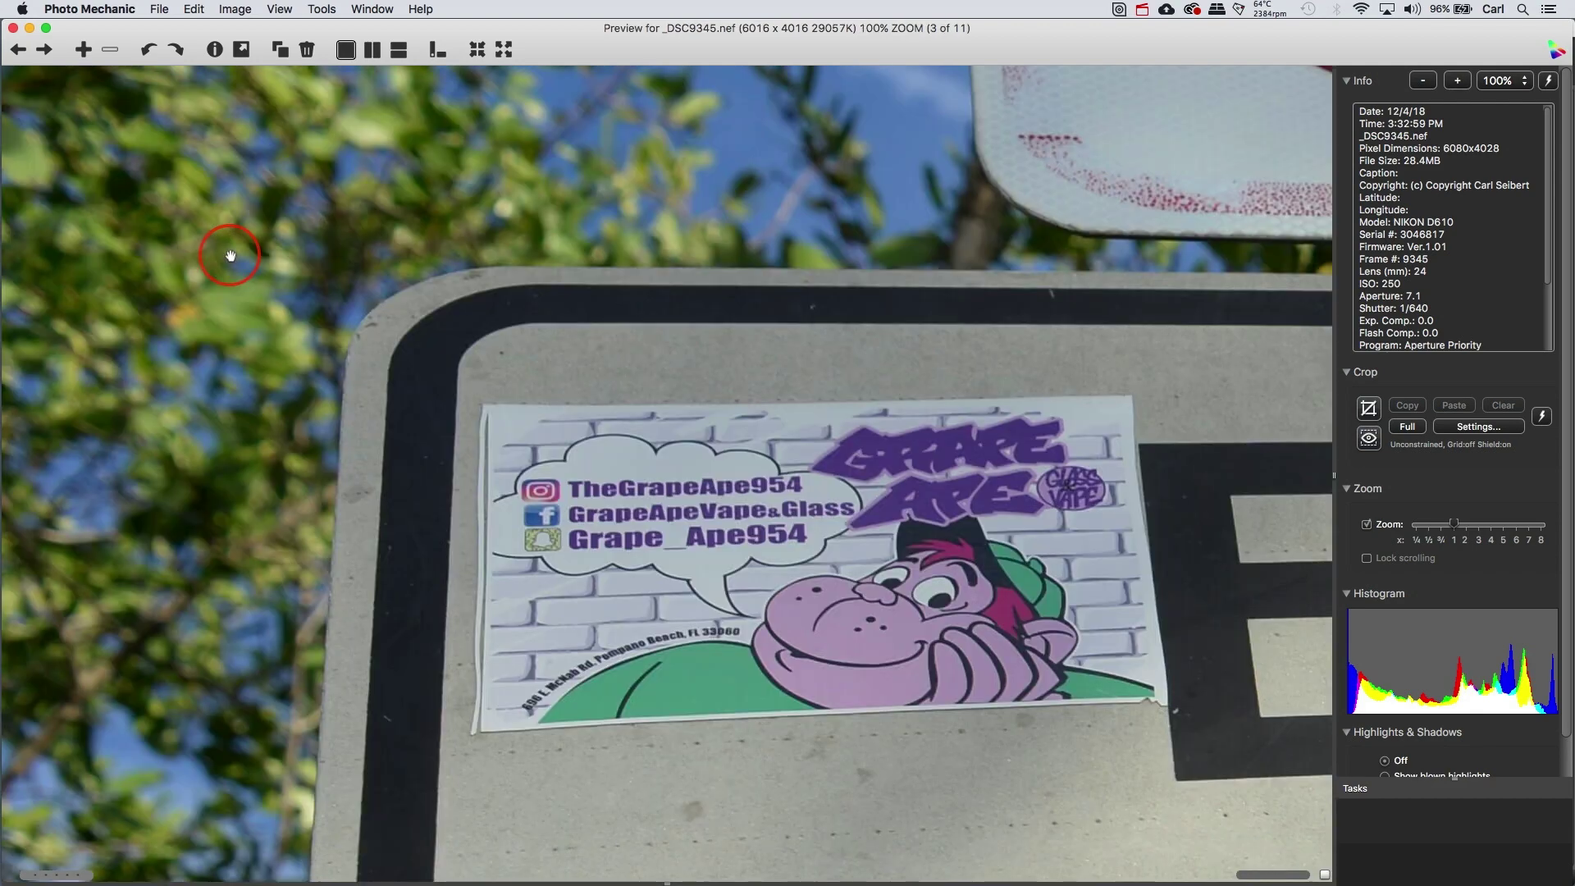
{"action": "left_click", "coordinate": [230, 256]}
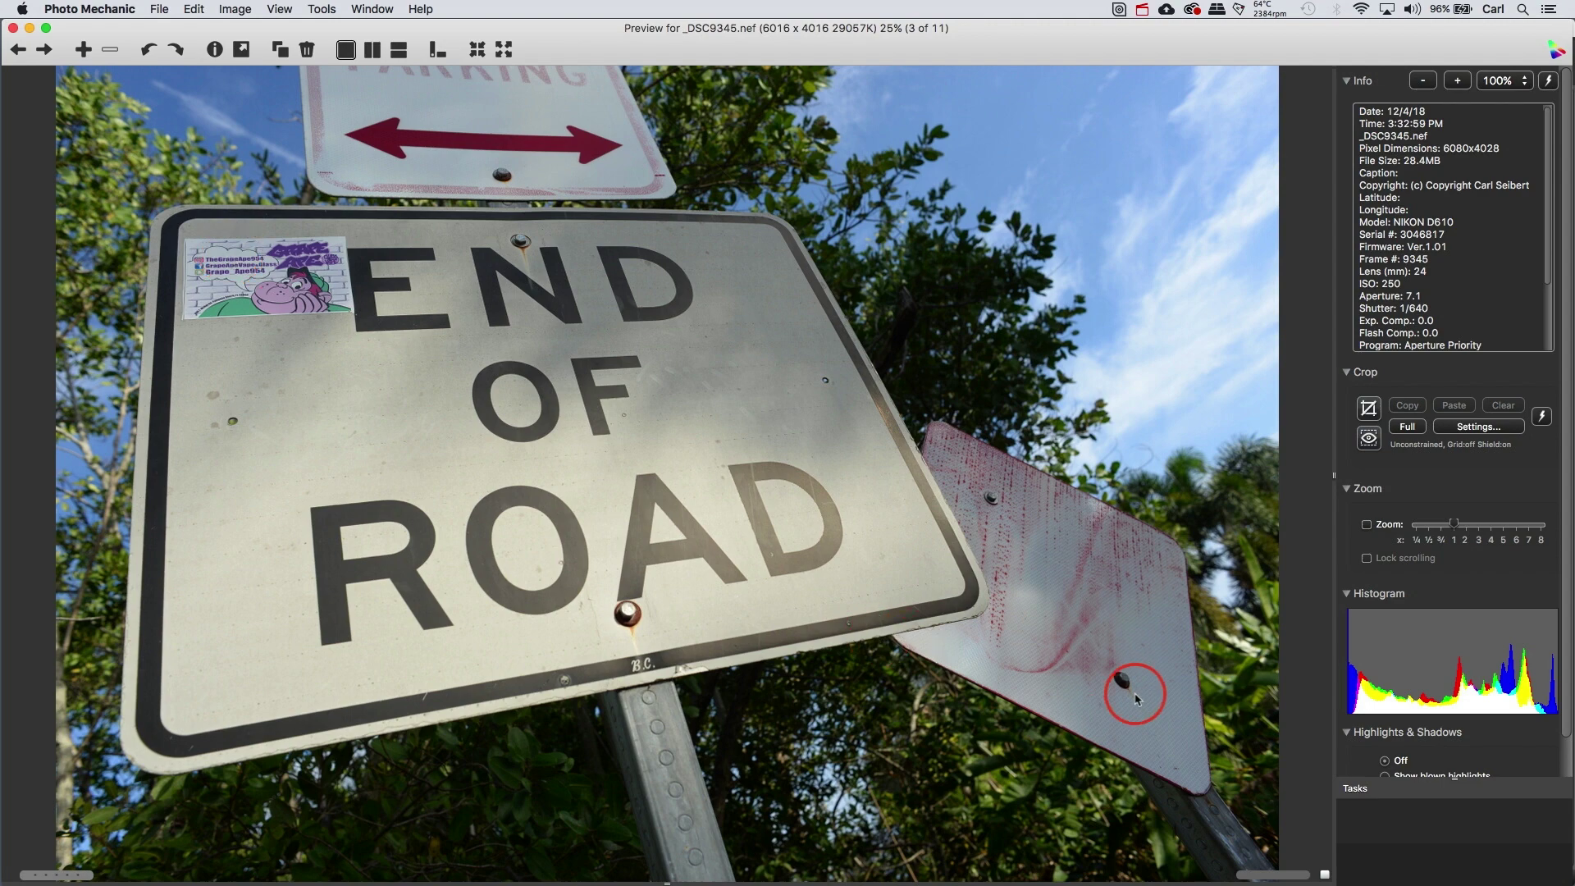
{"action": "left_click", "coordinate": [1136, 694]}
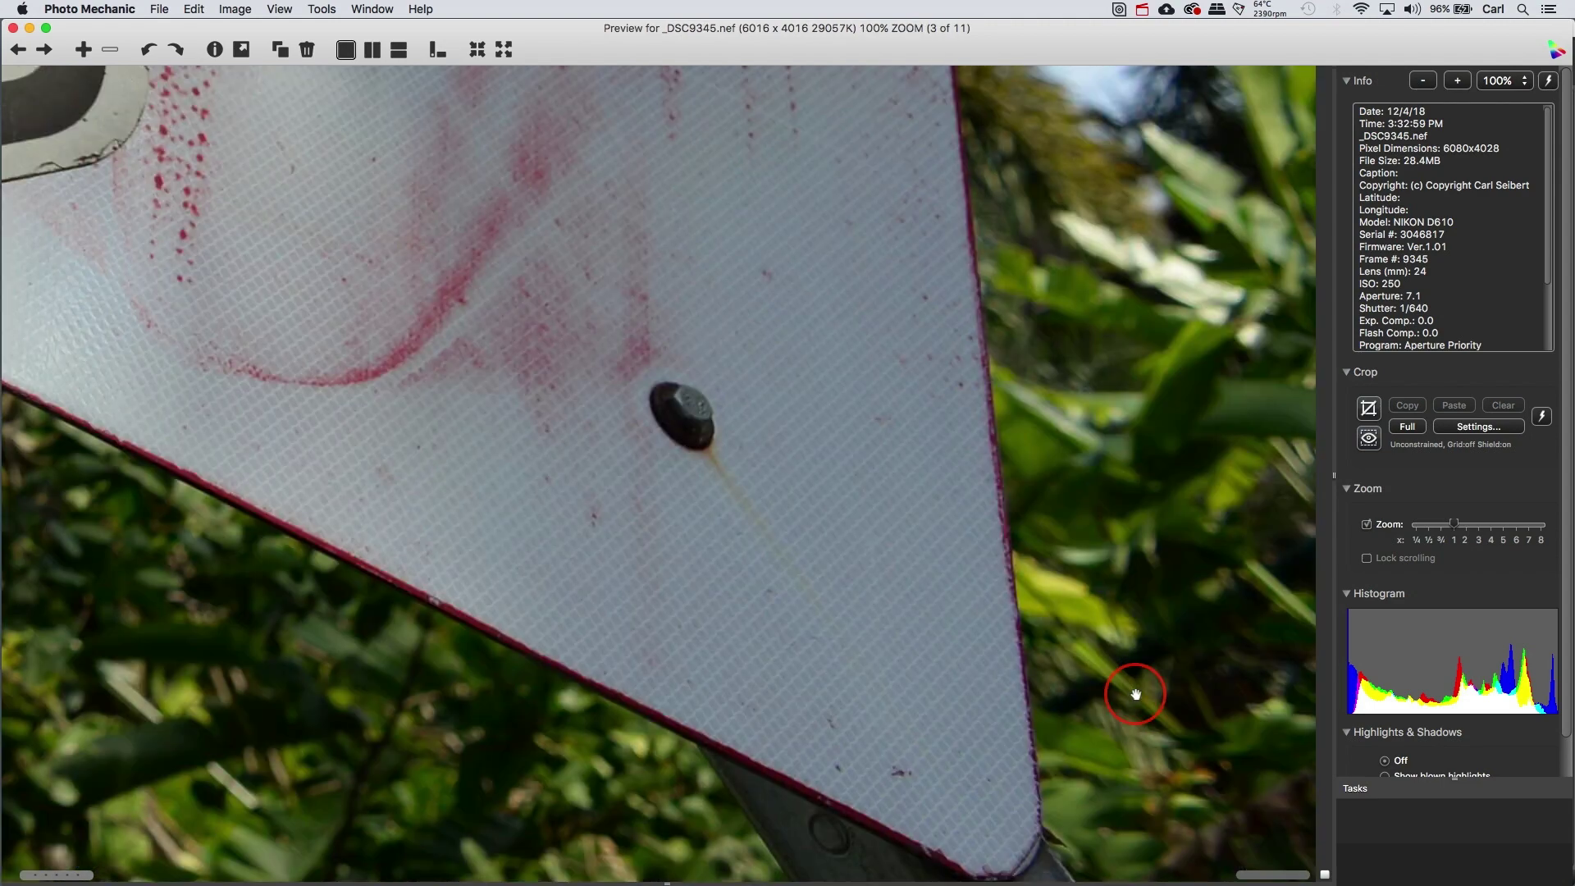
{"action": "left_click_drag", "start_coordinate": [1136, 694], "coordinate": [1136, 687]}
{"action": "left_click", "coordinate": [1136, 688]}
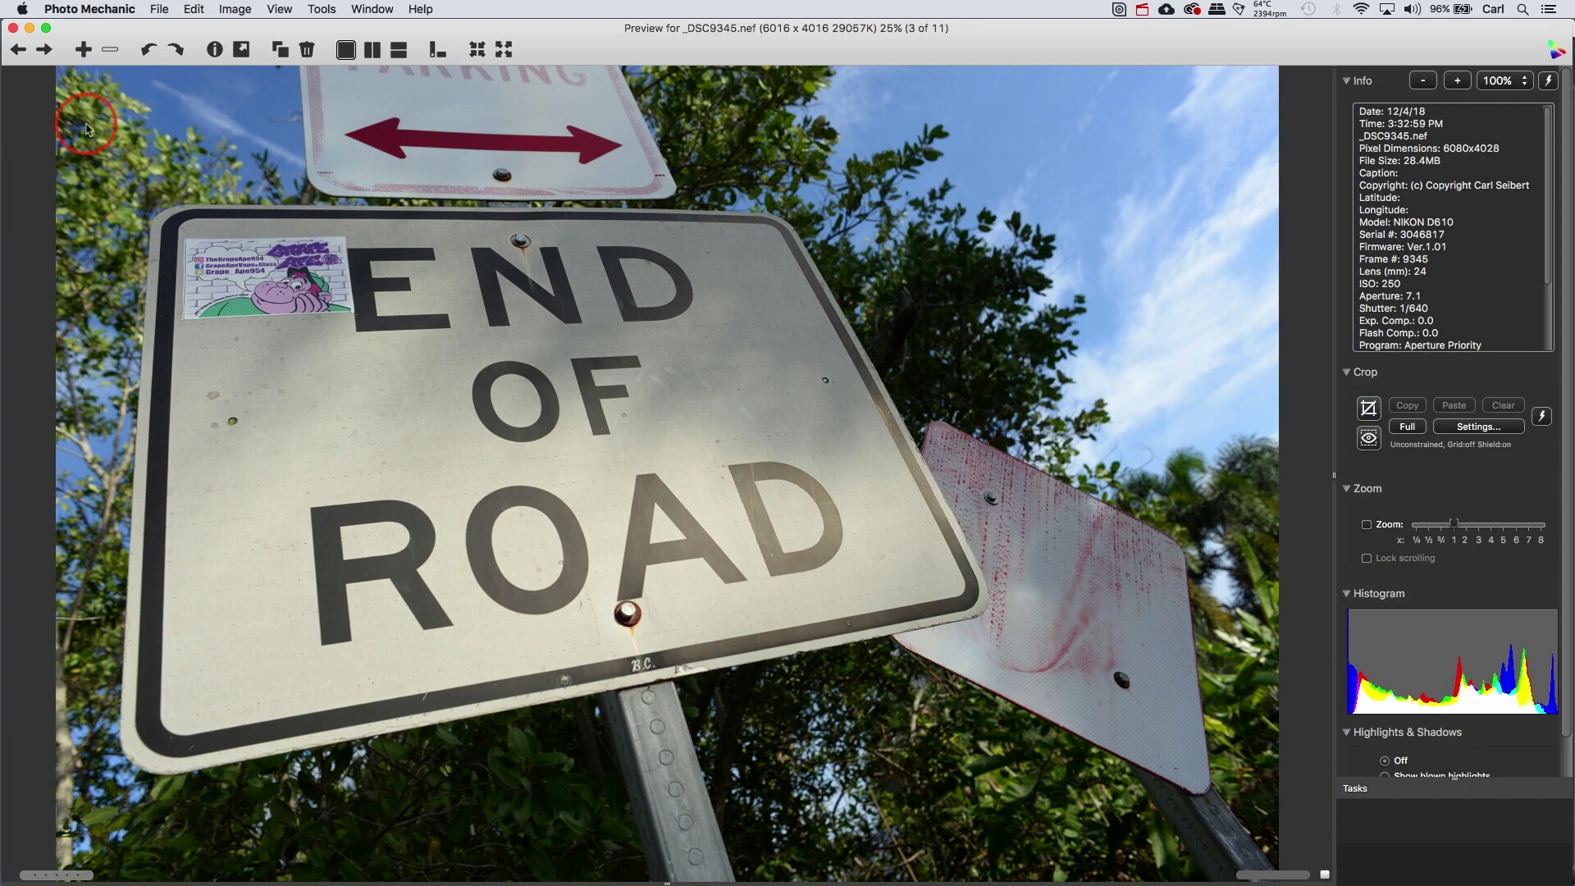
- Review the Preview preferences, including the single-click zoom toggle option, and close them without applying changes
{"action": "left_click", "coordinate": [83, 9]}
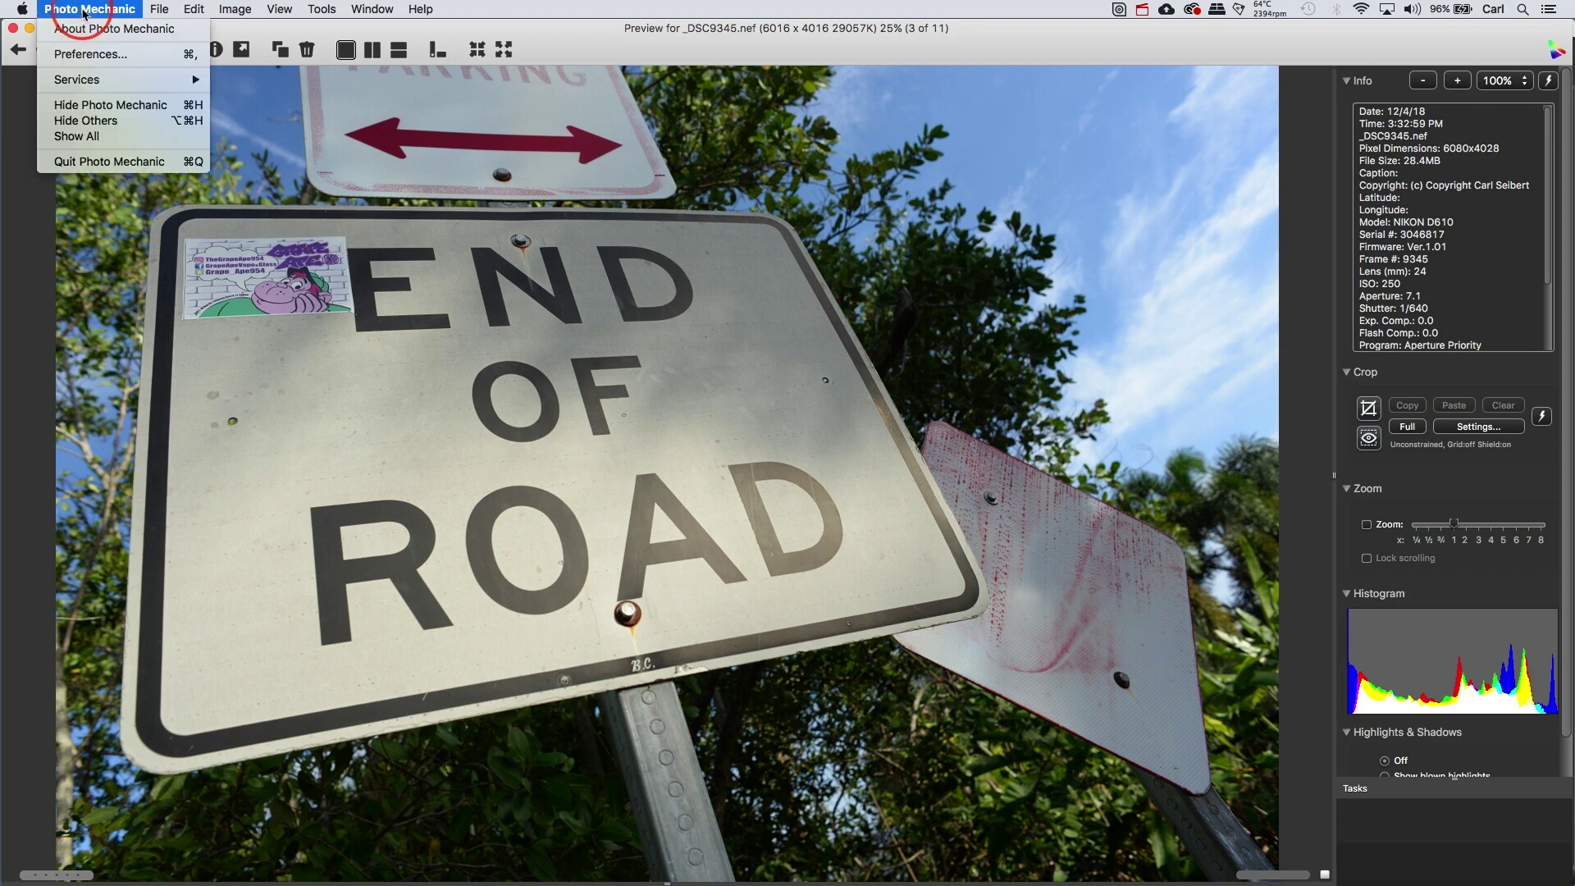
{"action": "left_click", "coordinate": [90, 56]}
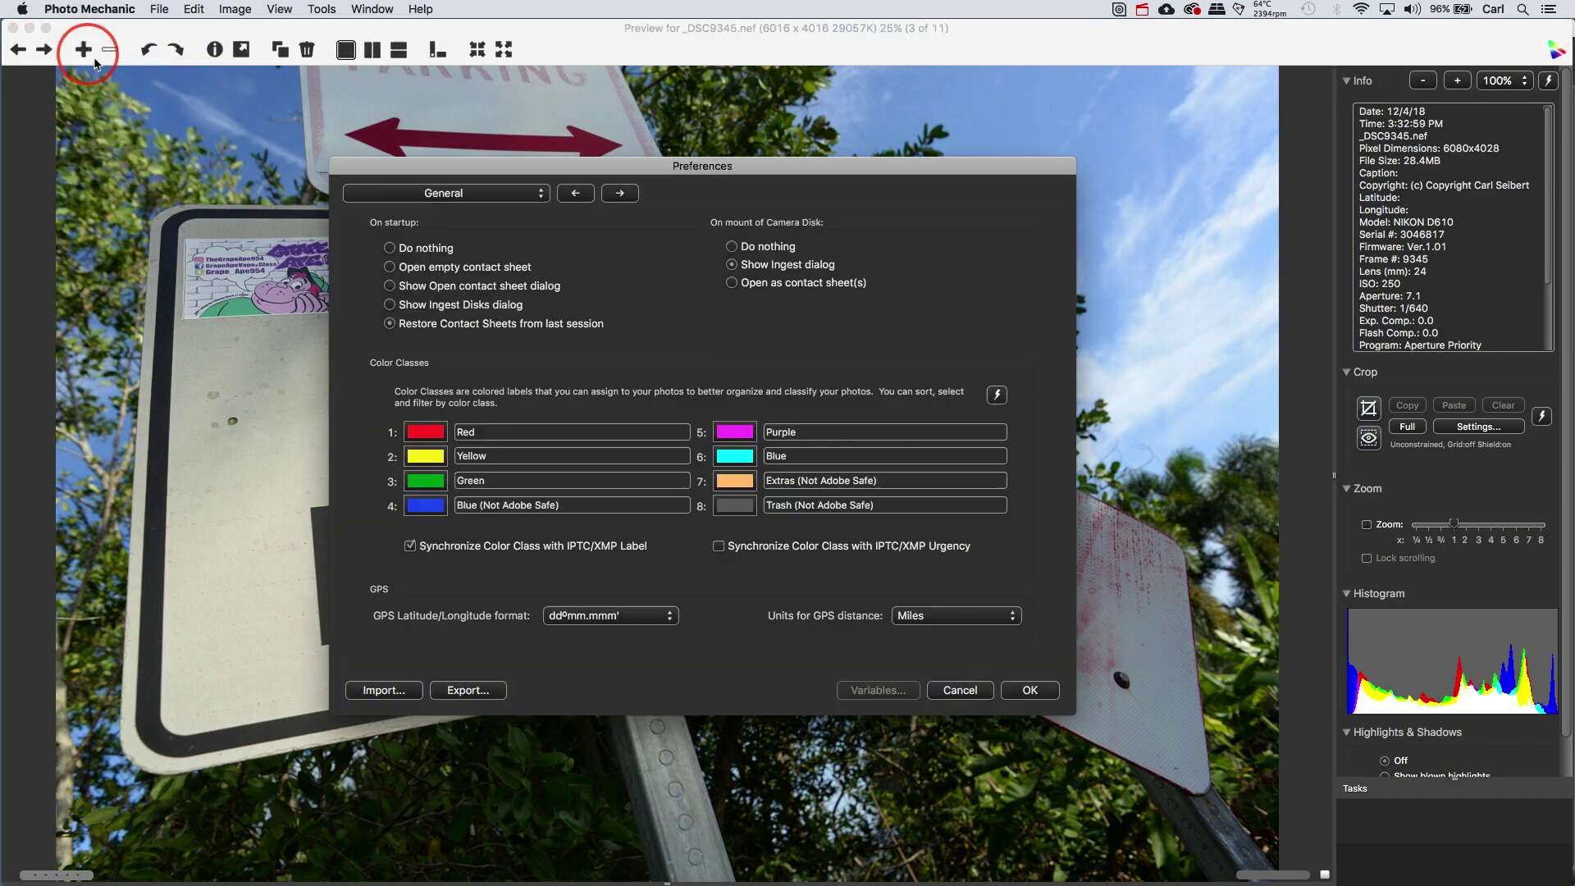
{"action": "left_click", "coordinate": [532, 201]}
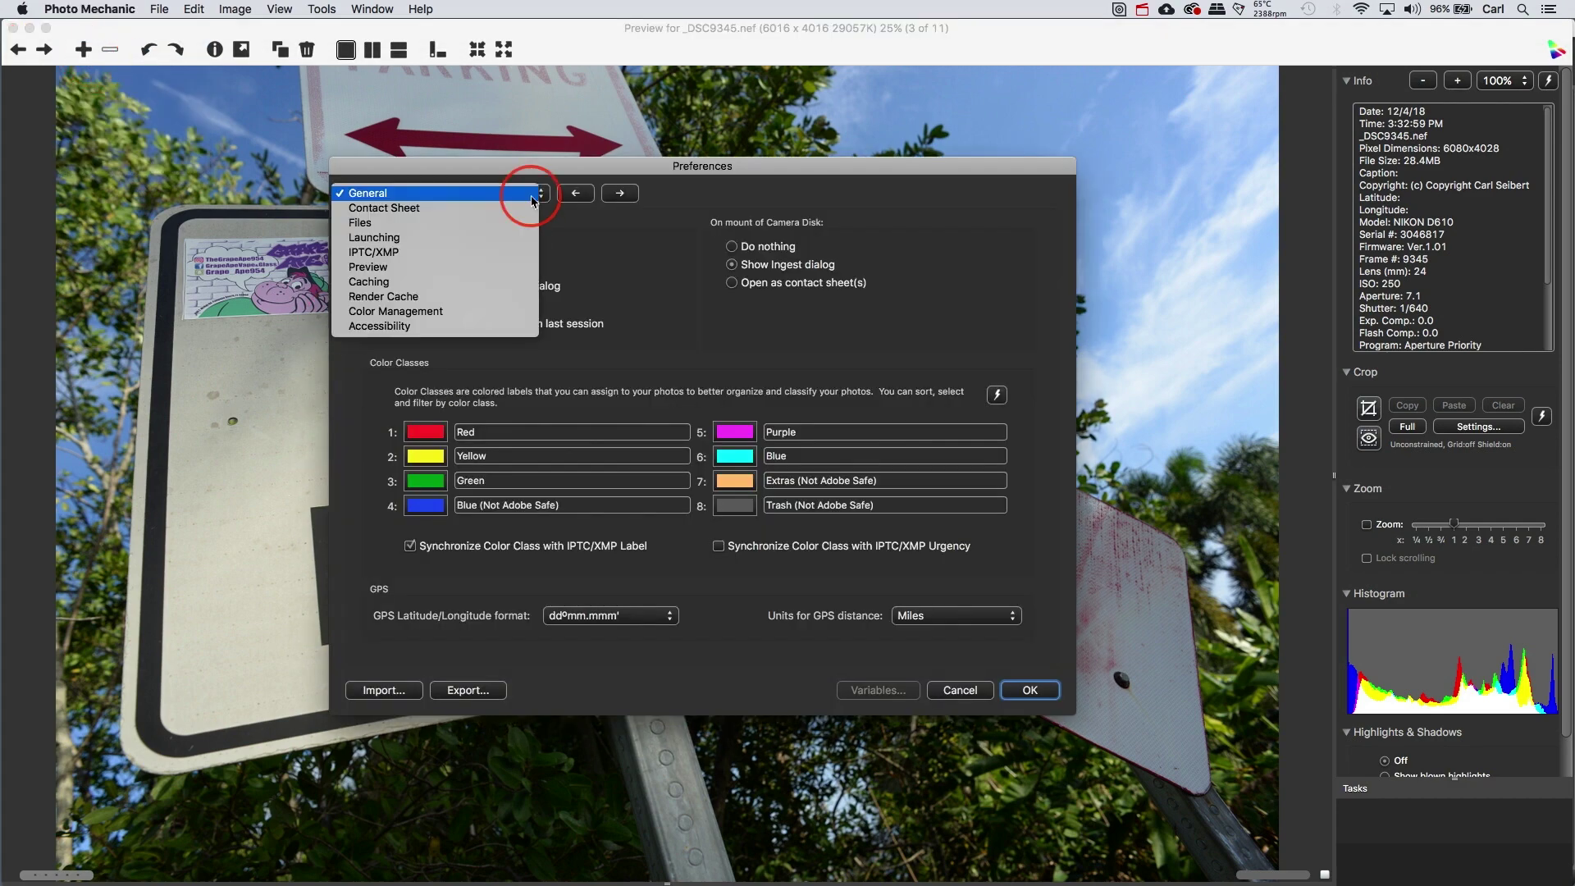
{"action": "left_click", "coordinate": [431, 270]}
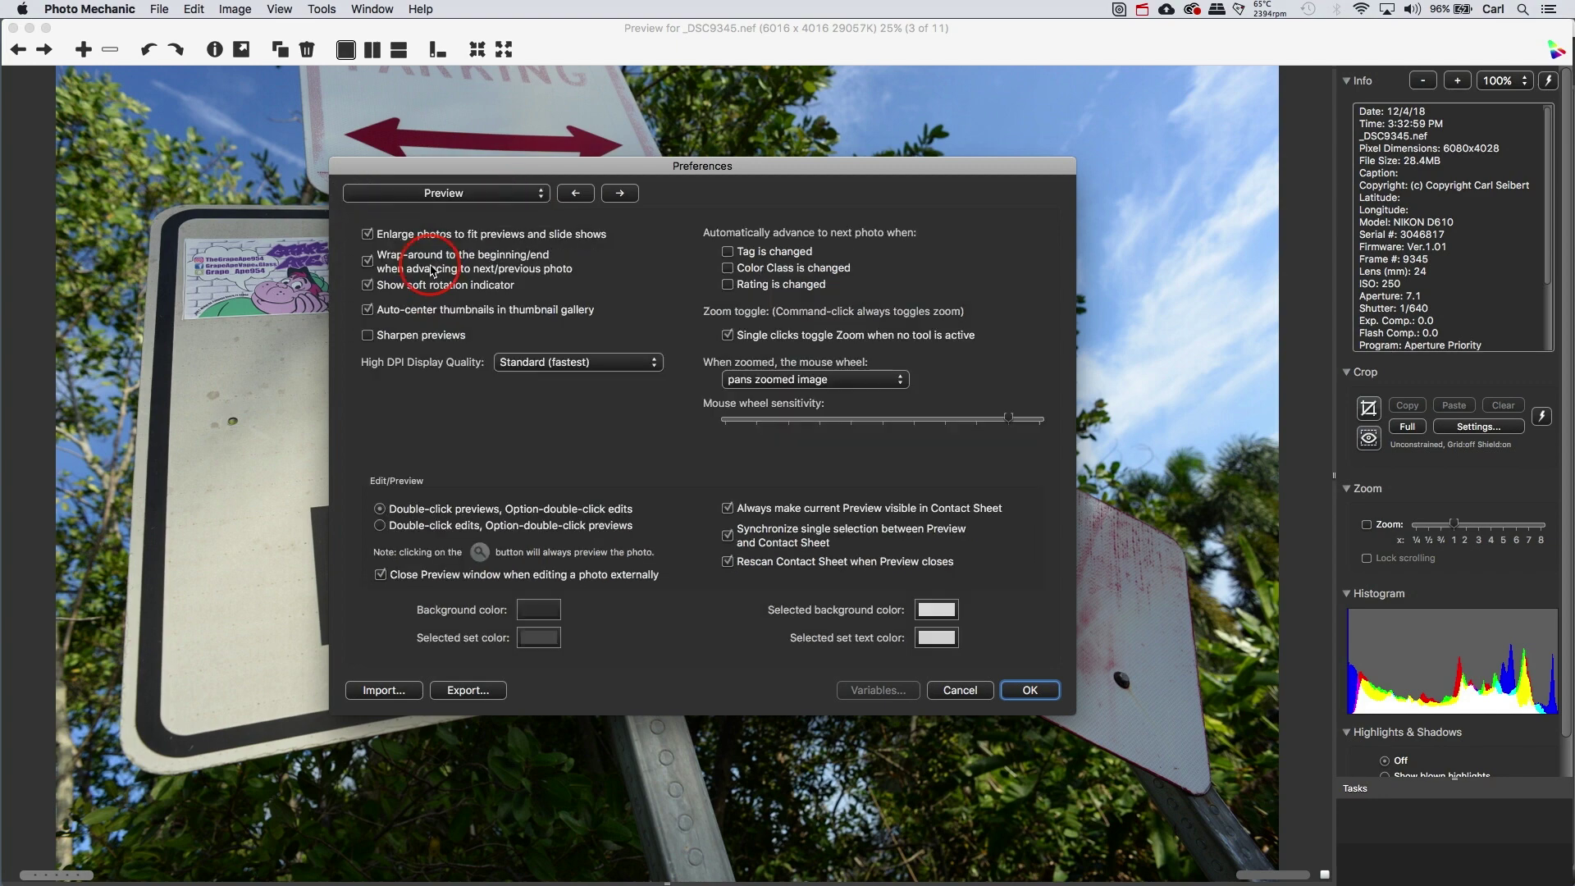
{"action": "left_click", "coordinate": [731, 342]}
{"action": "left_click", "coordinate": [960, 690]}
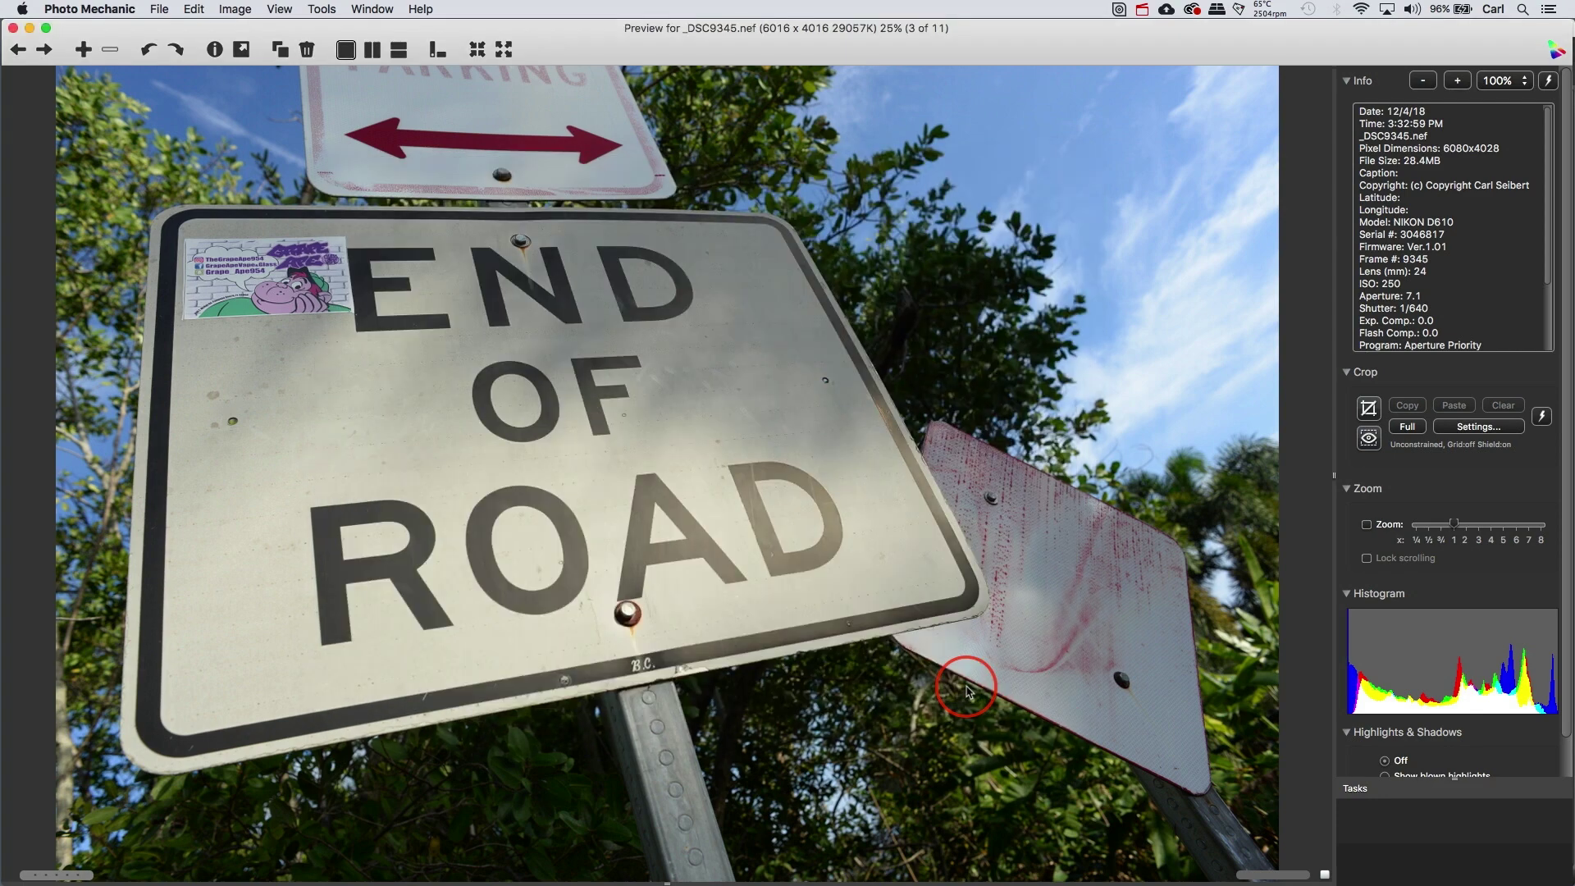
- Try a full-frame crop, reduced and moved over the sign, and a freehand crop around the sign, clearing each one
{"action": "left_click", "coordinate": [1368, 411]}
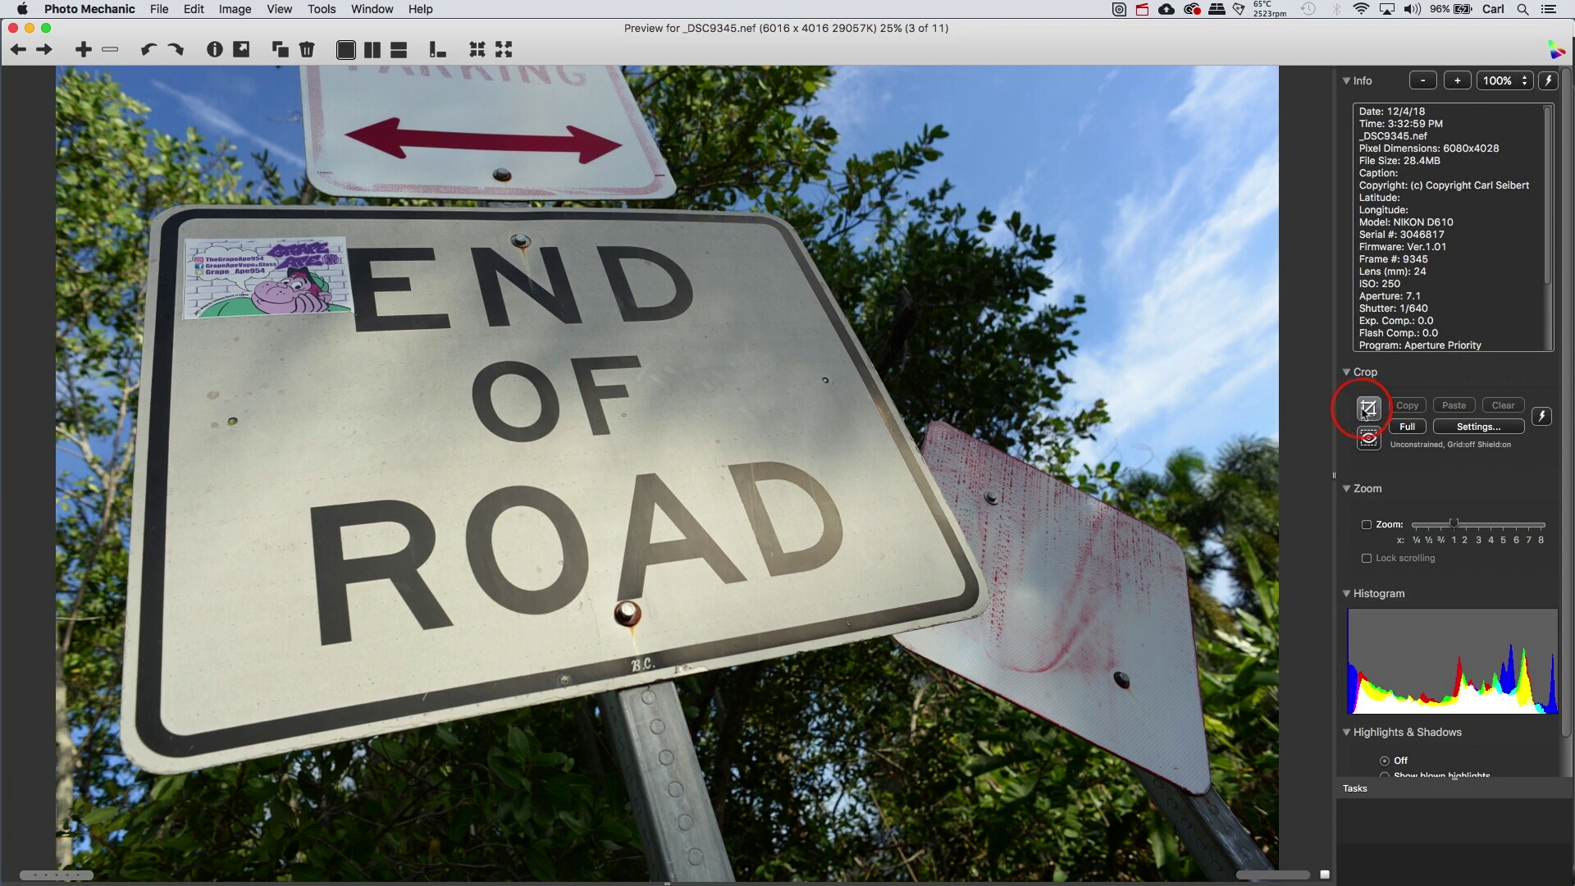
{"action": "left_click", "coordinate": [1408, 433]}
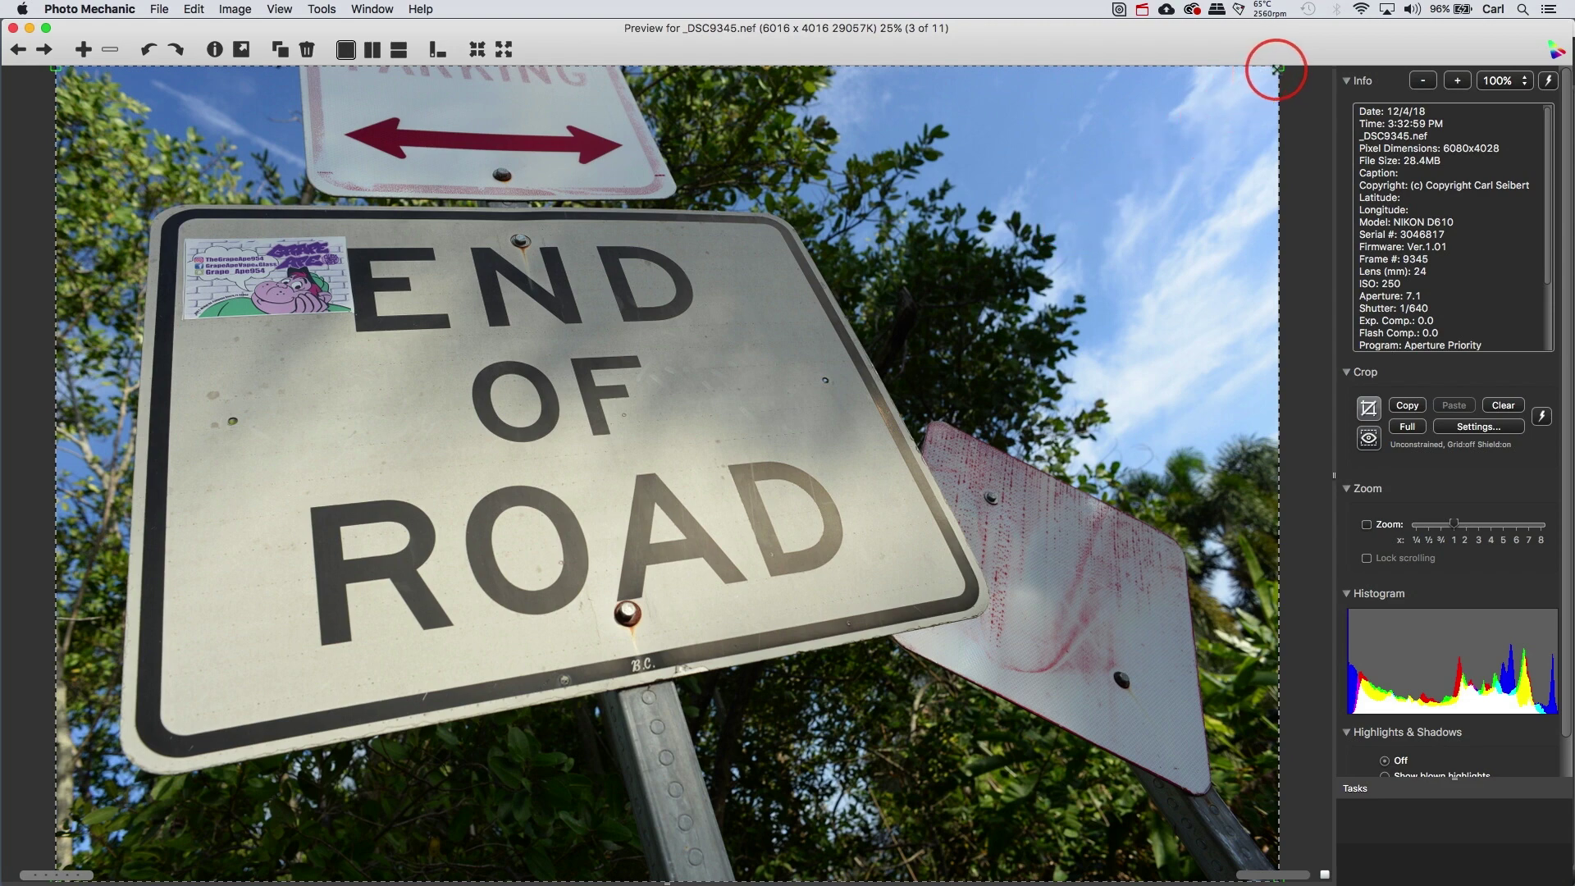
{"action": "left_click_drag", "start_coordinate": [1278, 68], "coordinate": [1031, 256]}
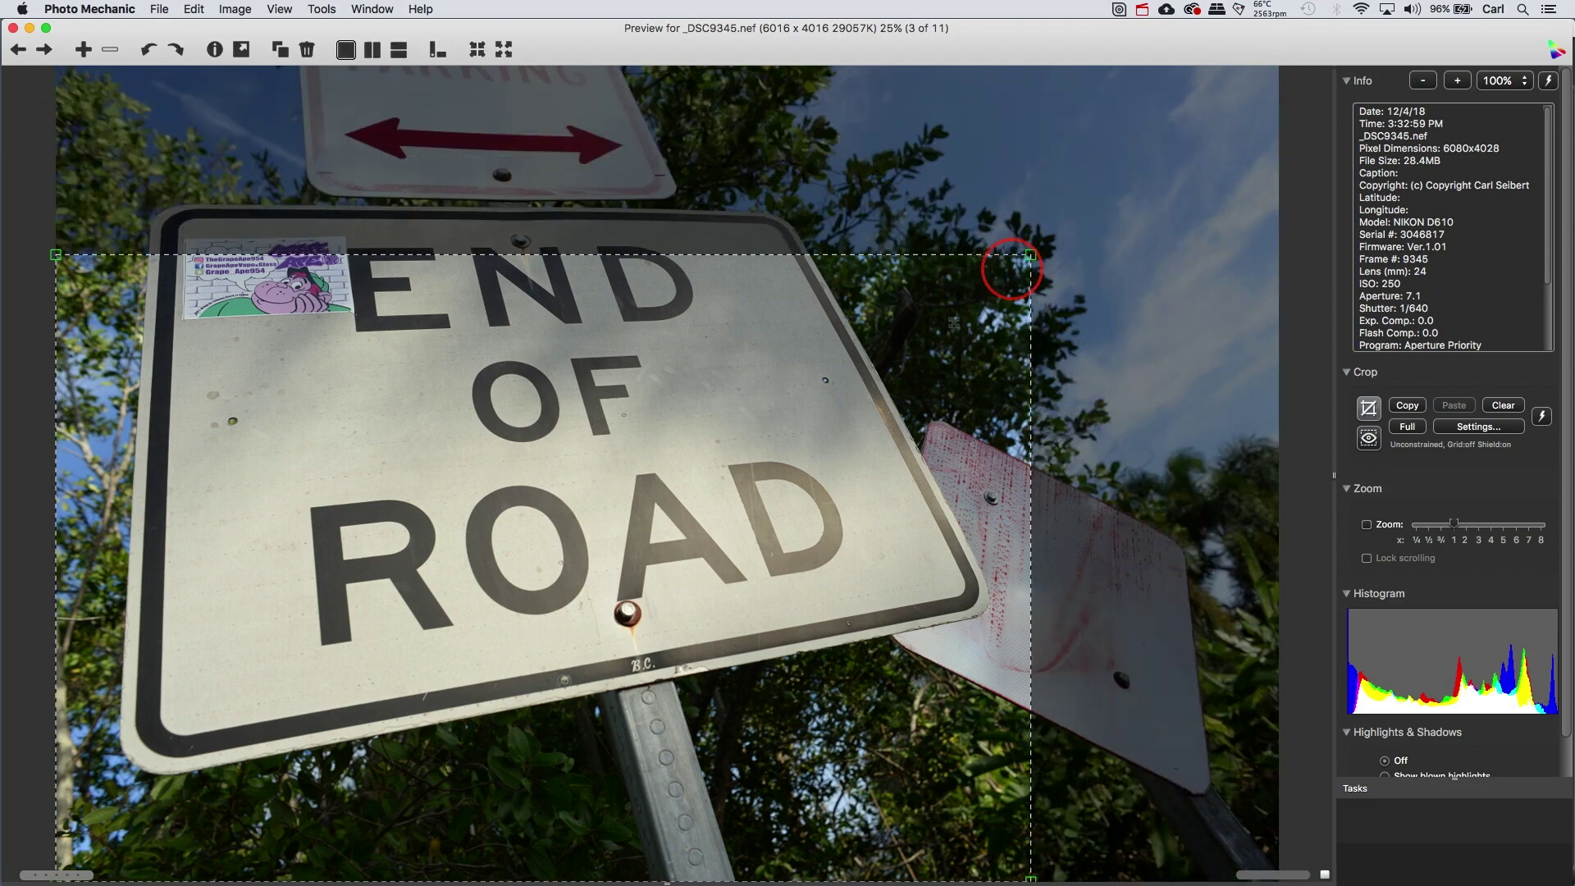
{"action": "left_click_drag", "start_coordinate": [647, 598], "coordinate": [750, 485]}
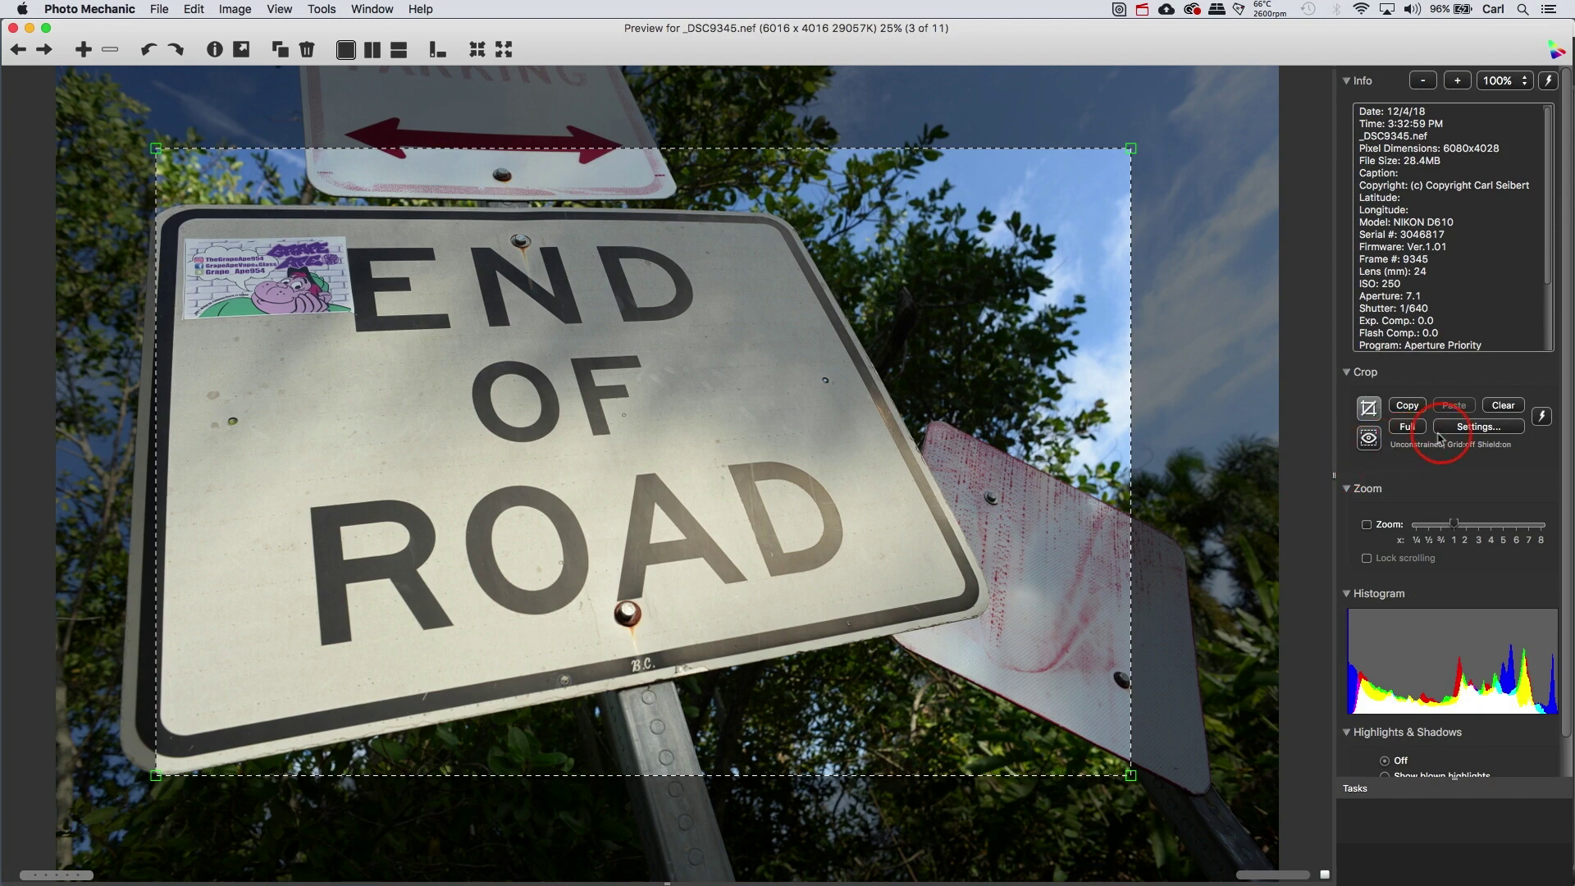
{"action": "left_click", "coordinate": [1512, 408]}
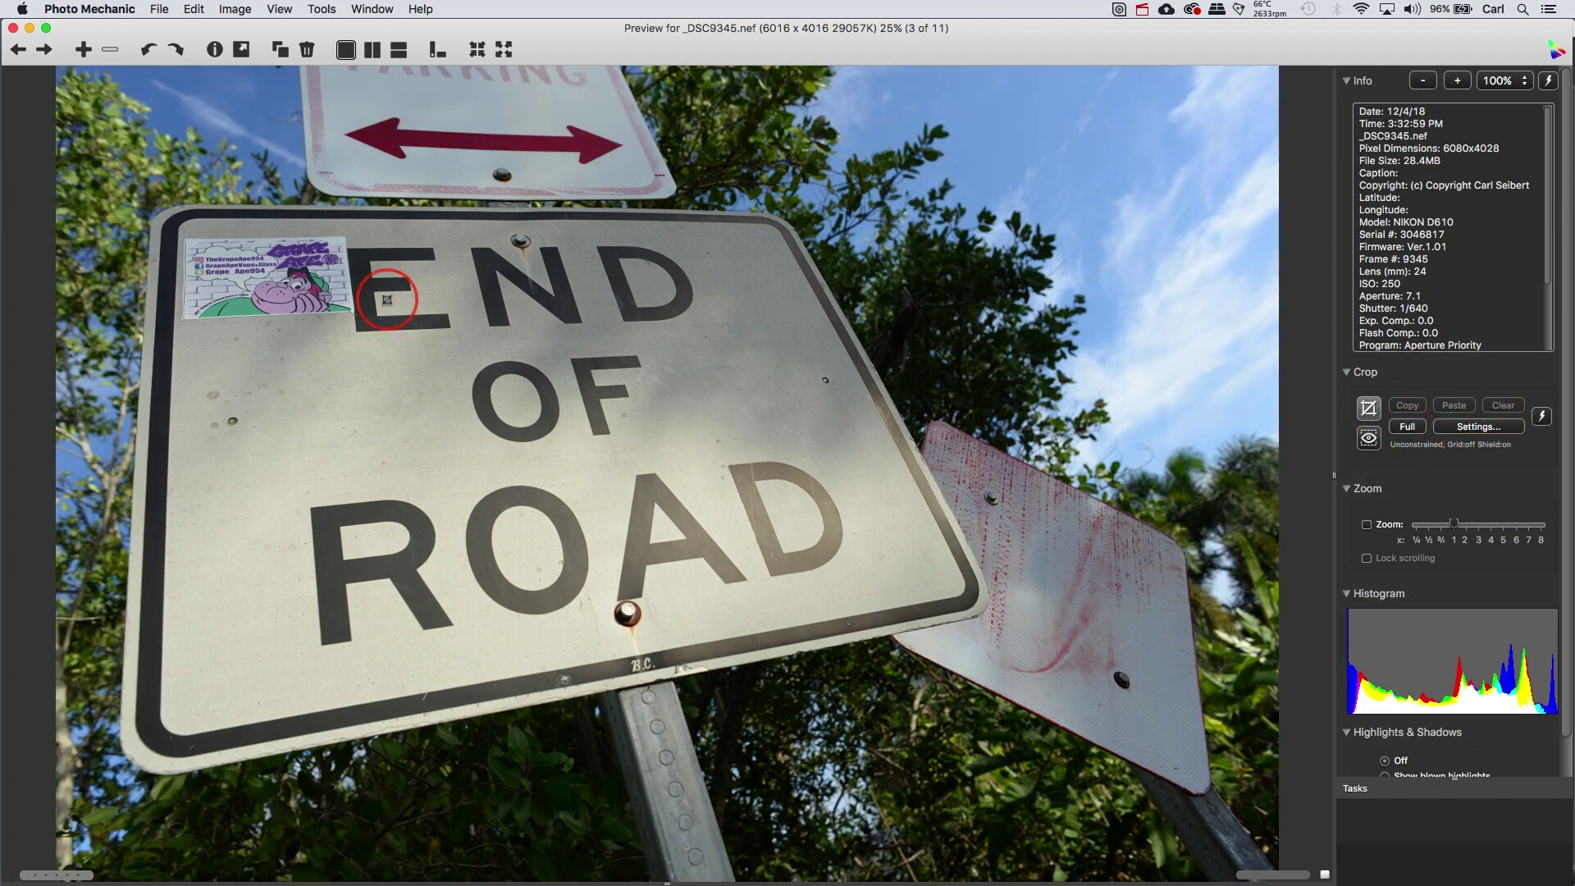
{"action": "left_click_drag", "start_coordinate": [222, 188], "coordinate": [1170, 765]}
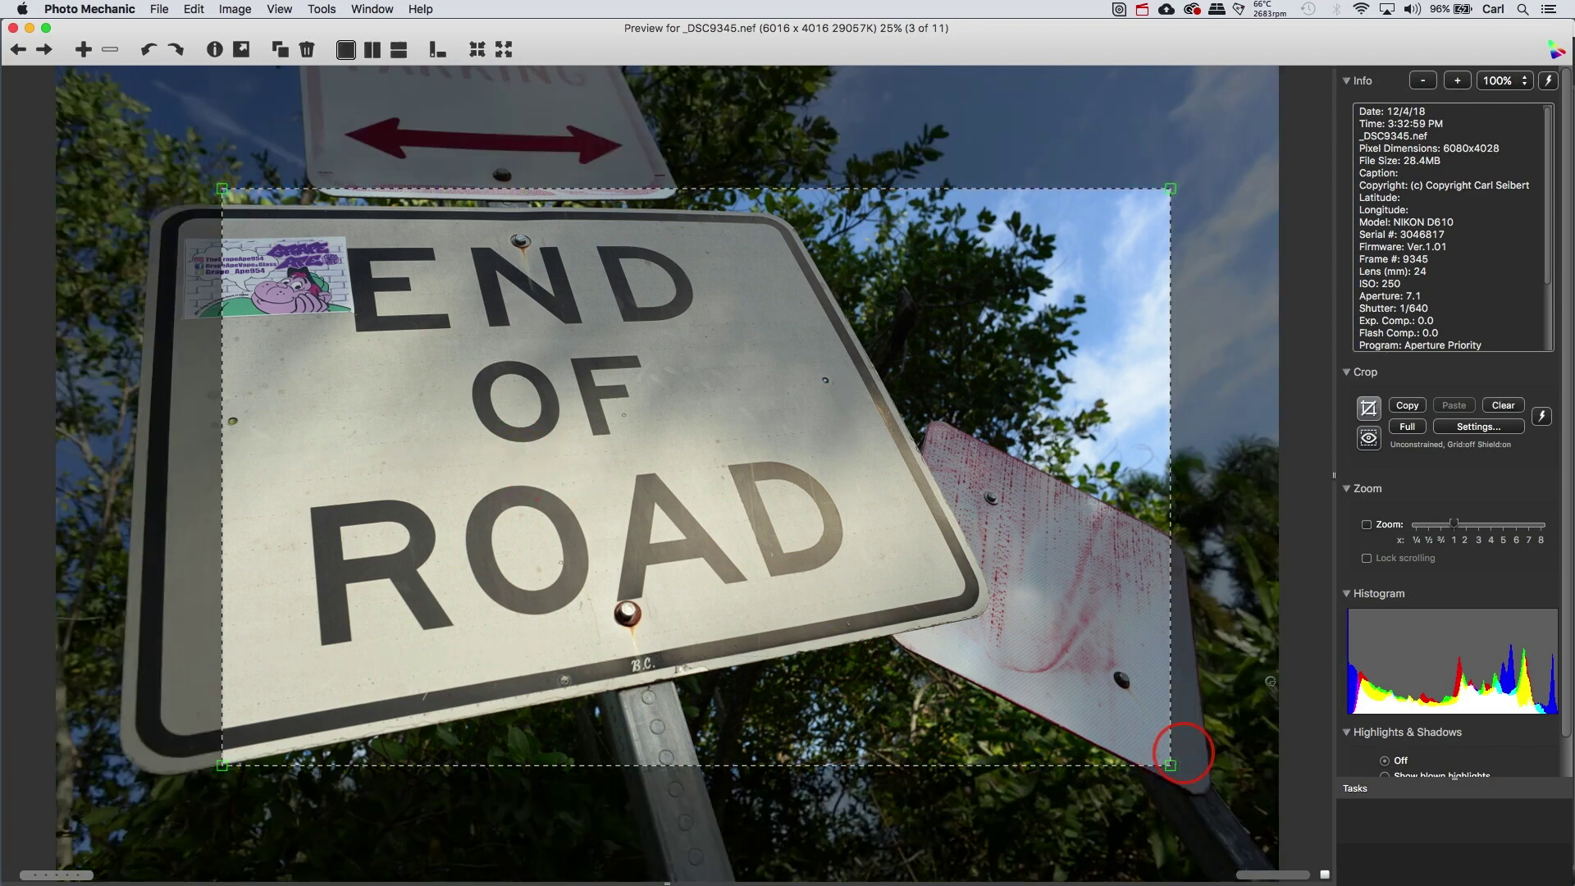
{"action": "left_click", "coordinate": [1502, 405]}
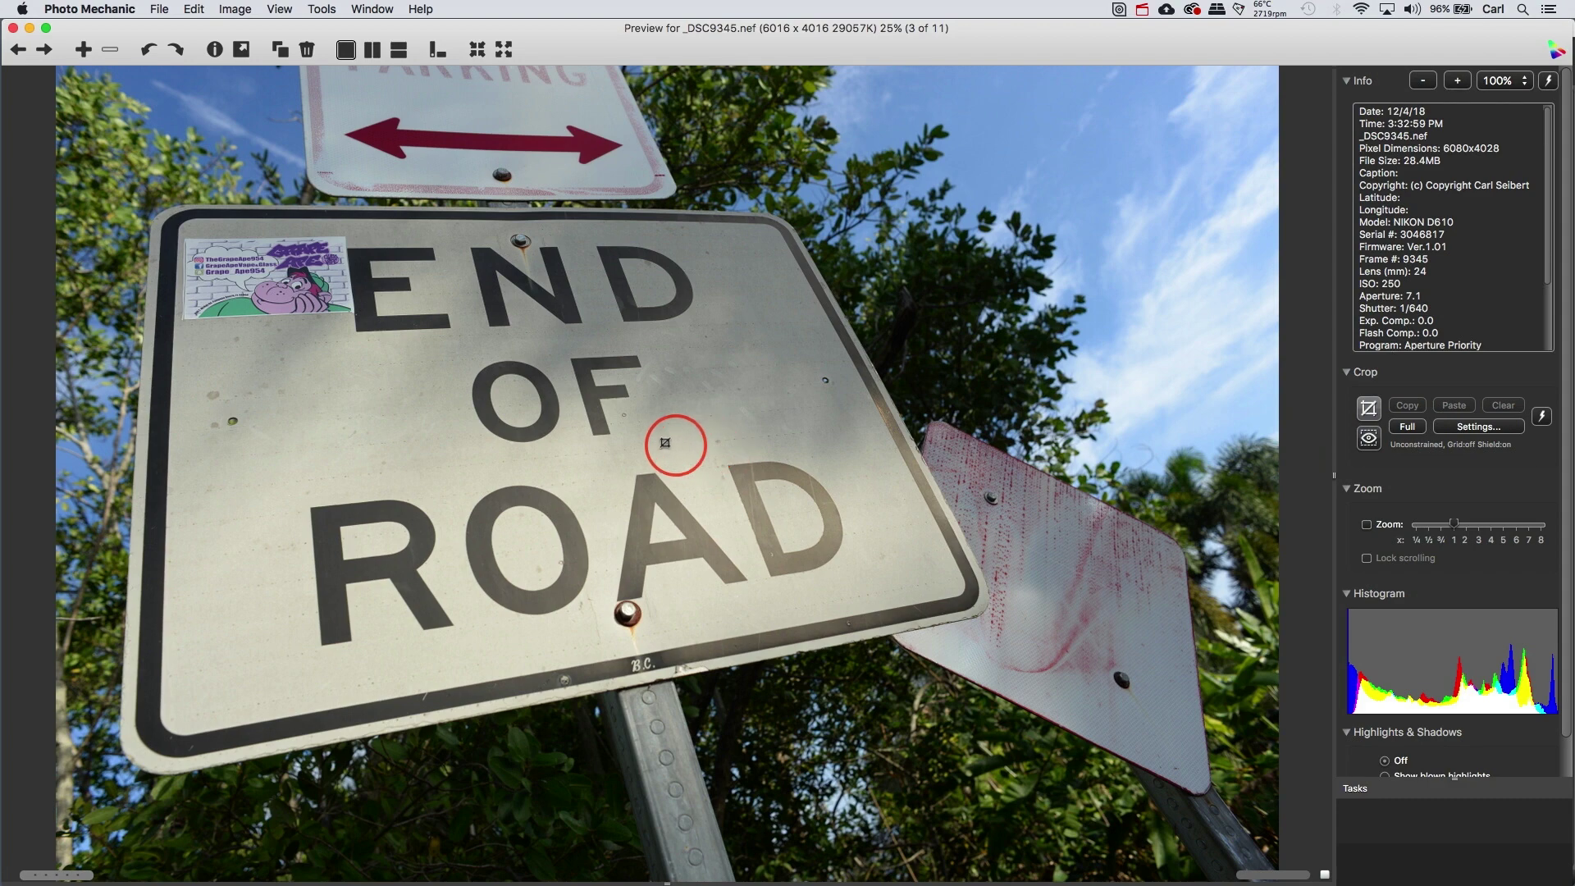
- Draw a crop around the END OF ROAD sign, rotate it counter-clockwise to level the lettering, and preview the cropped result
{"action": "left_click_drag", "start_coordinate": [101, 184], "coordinate": [1128, 649]}
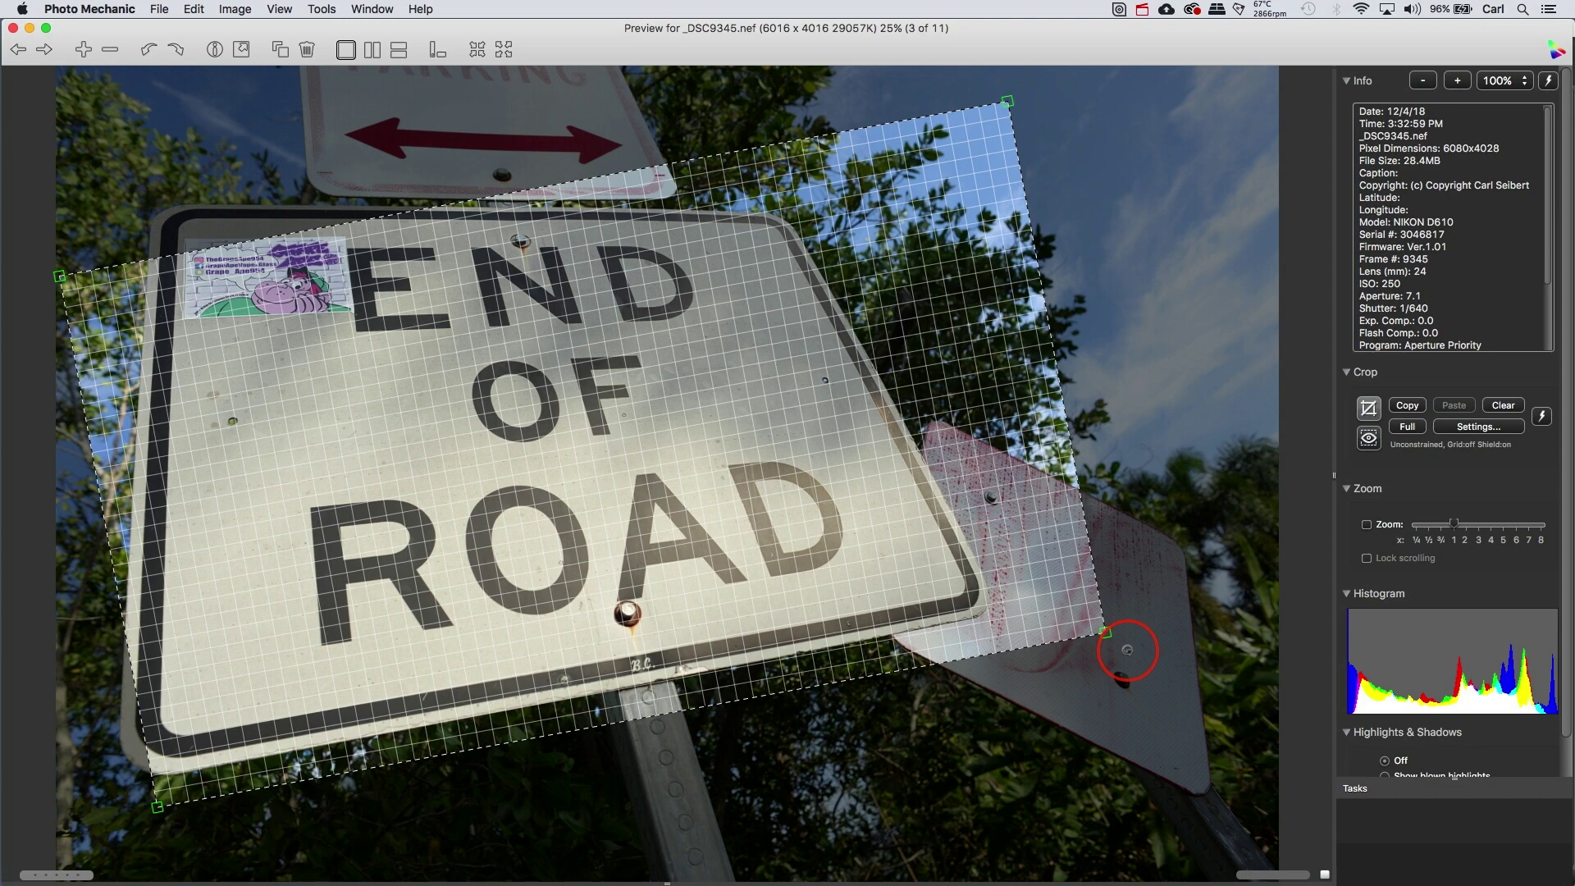
{"action": "left_click_drag", "start_coordinate": [1128, 650], "coordinate": [1127, 649]}
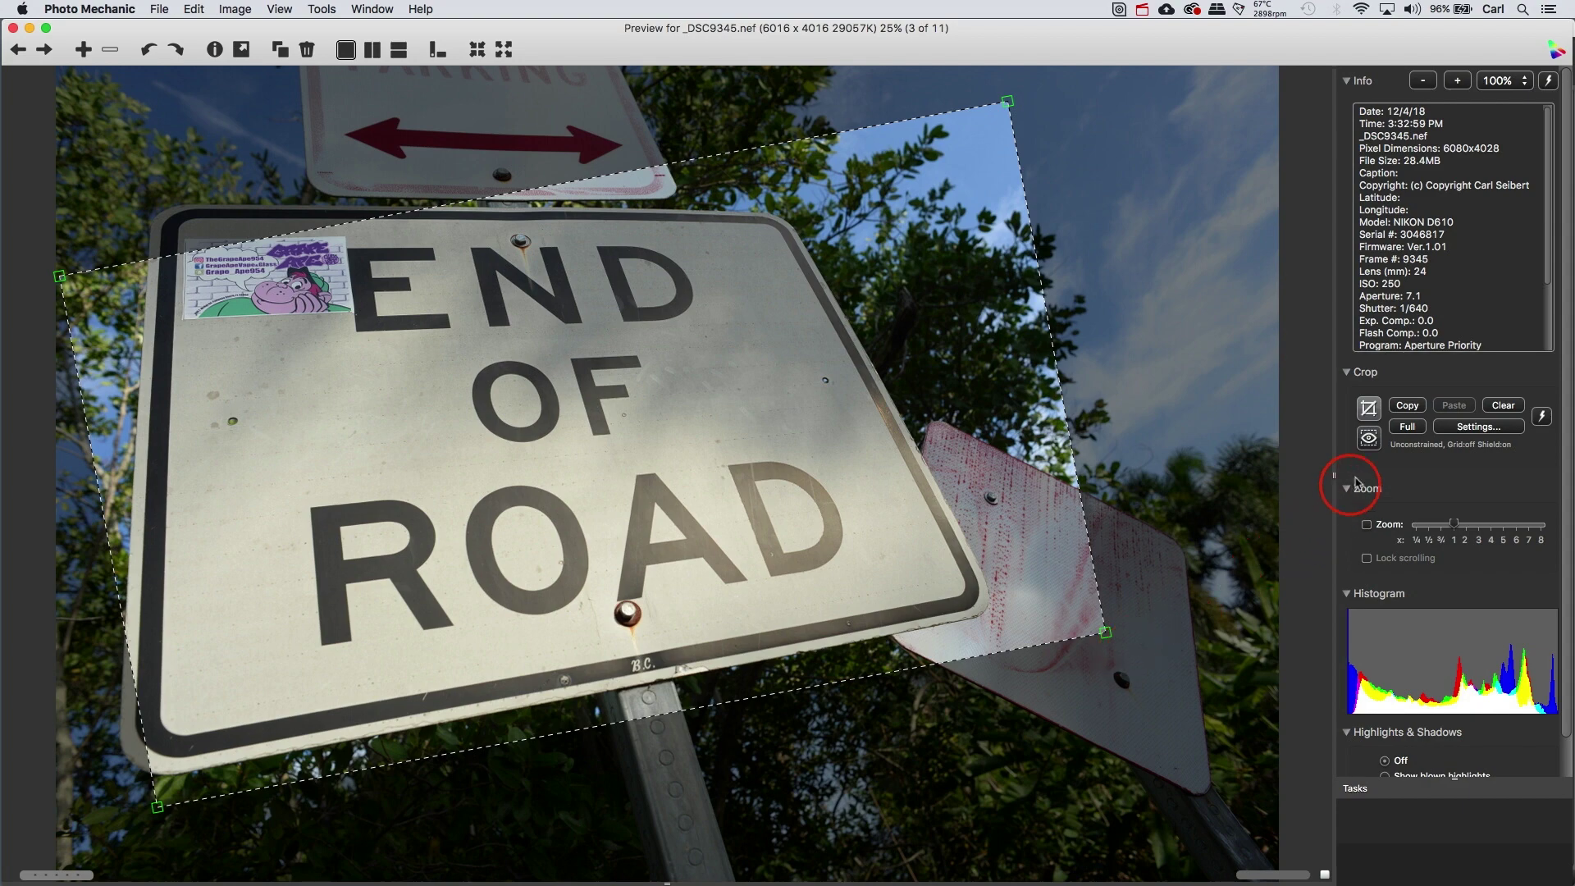
{"action": "left_click", "coordinate": [1369, 439]}
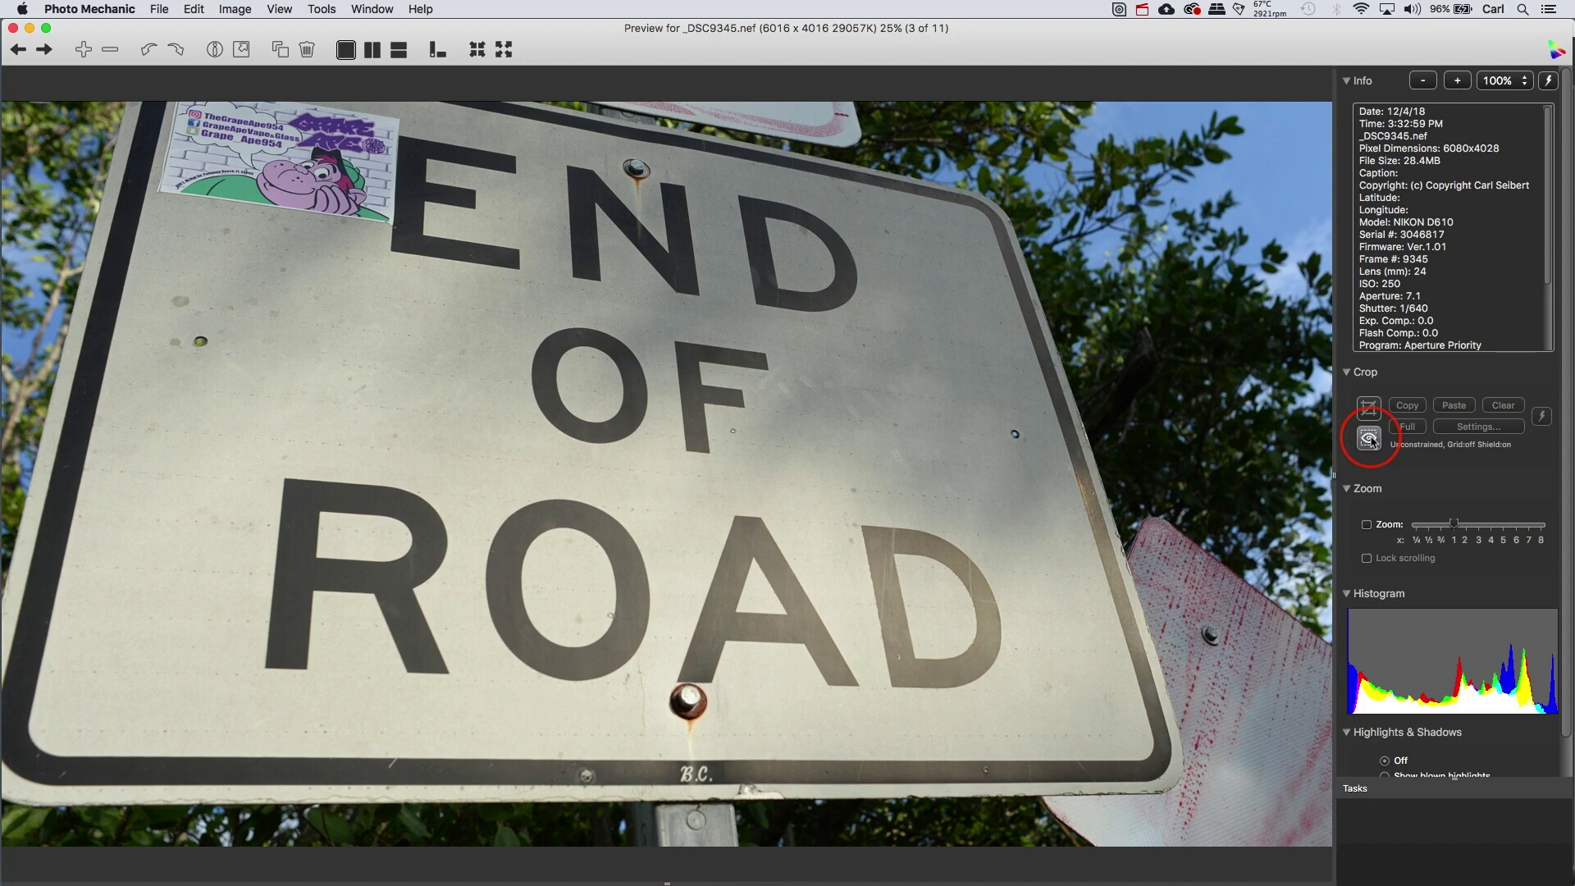
{"action": "left_click", "coordinate": [1370, 440]}
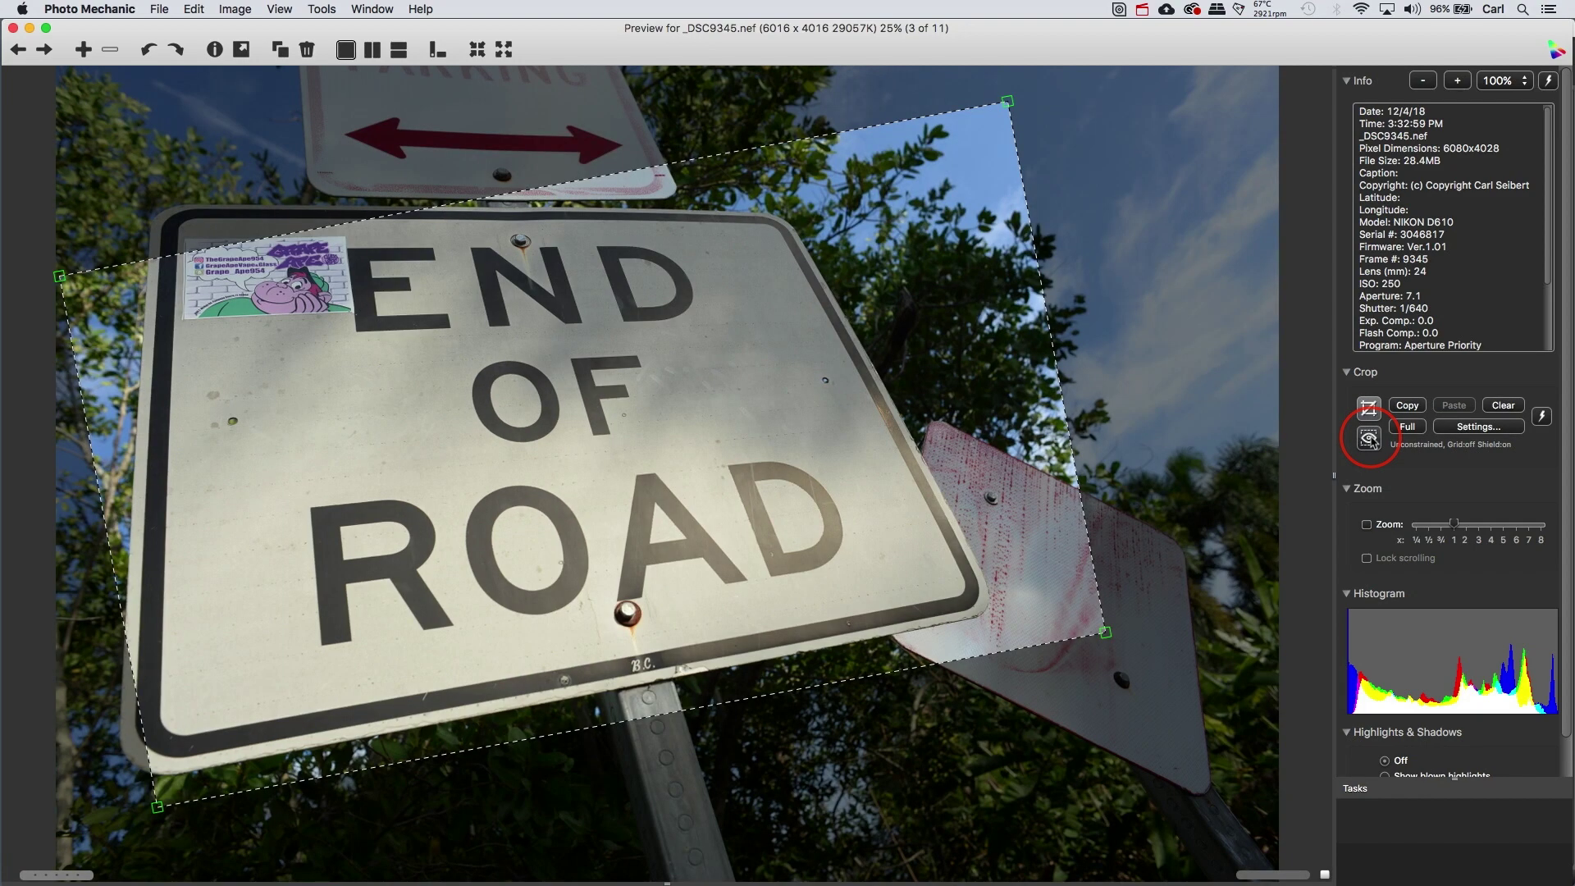
{"action": "left_click", "coordinate": [1369, 440]}
{"action": "left_click", "coordinate": [1370, 440]}
- Open _DSC9345.nef in Photoshop's Camera Raw, try enlarging and adjusting the crop, cancel the edits and return to Photo Mechanic
{"action": "key", "text": "super+e"}
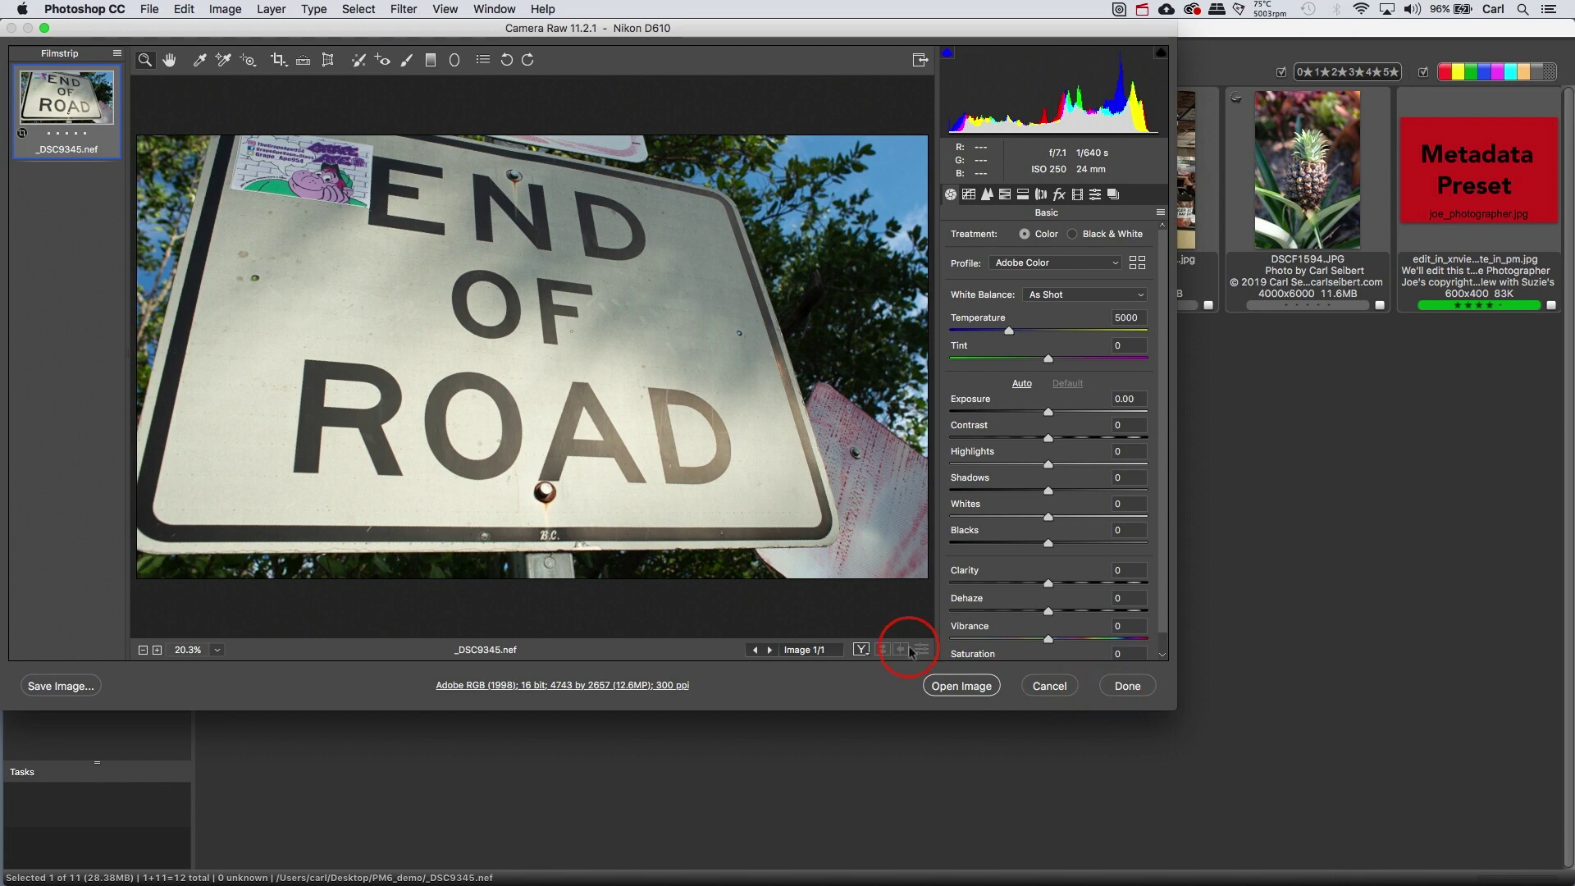
{"action": "left_click", "coordinate": [280, 62]}
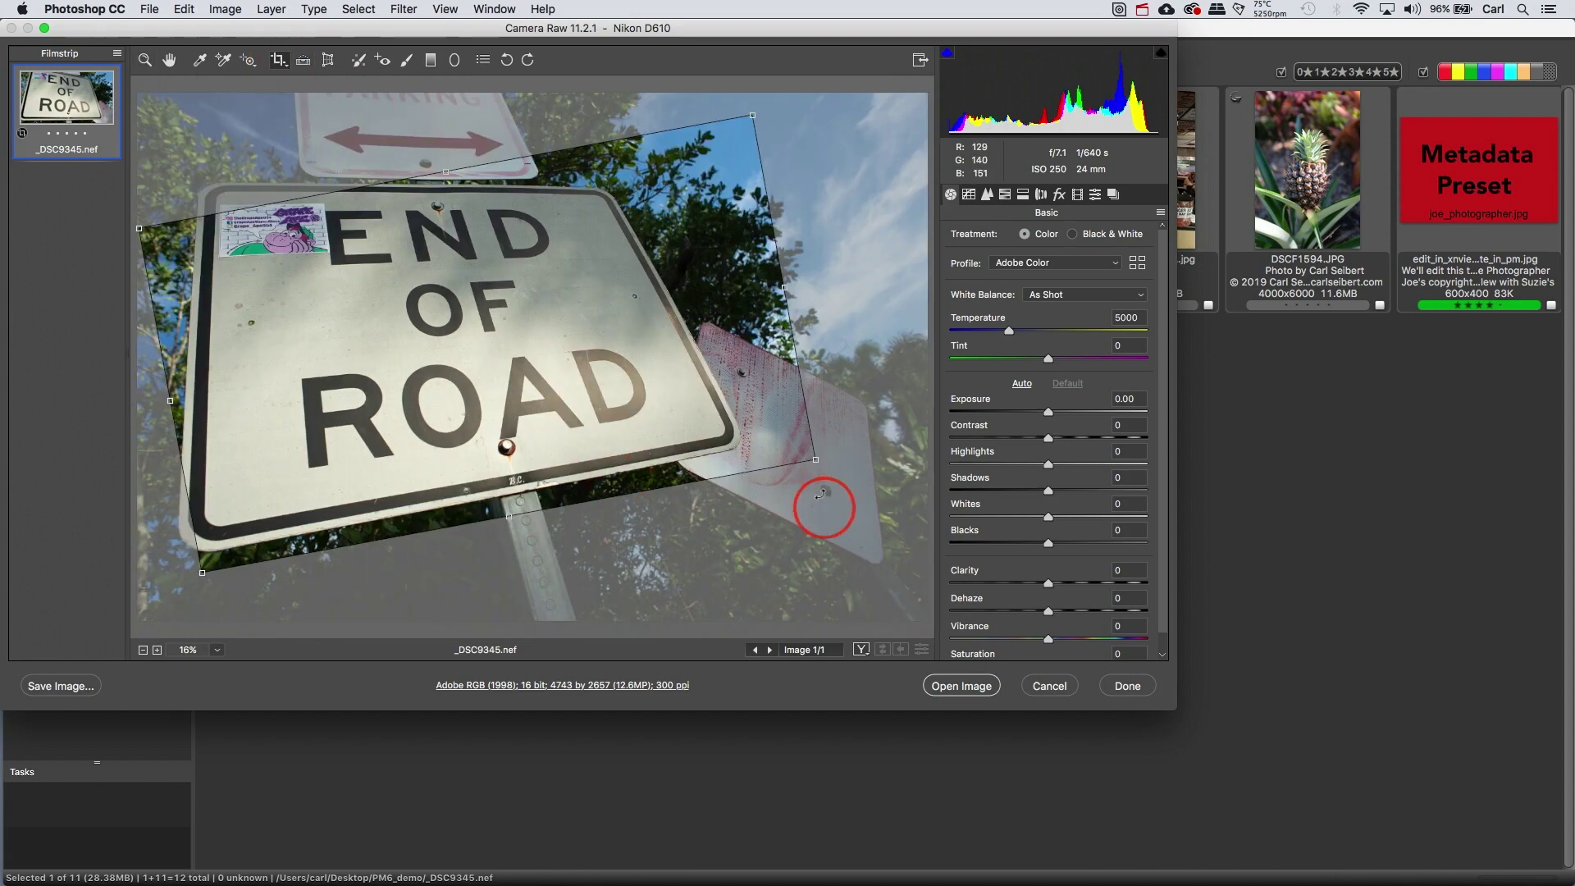
{"action": "left_click_drag", "start_coordinate": [815, 461], "coordinate": [872, 563]}
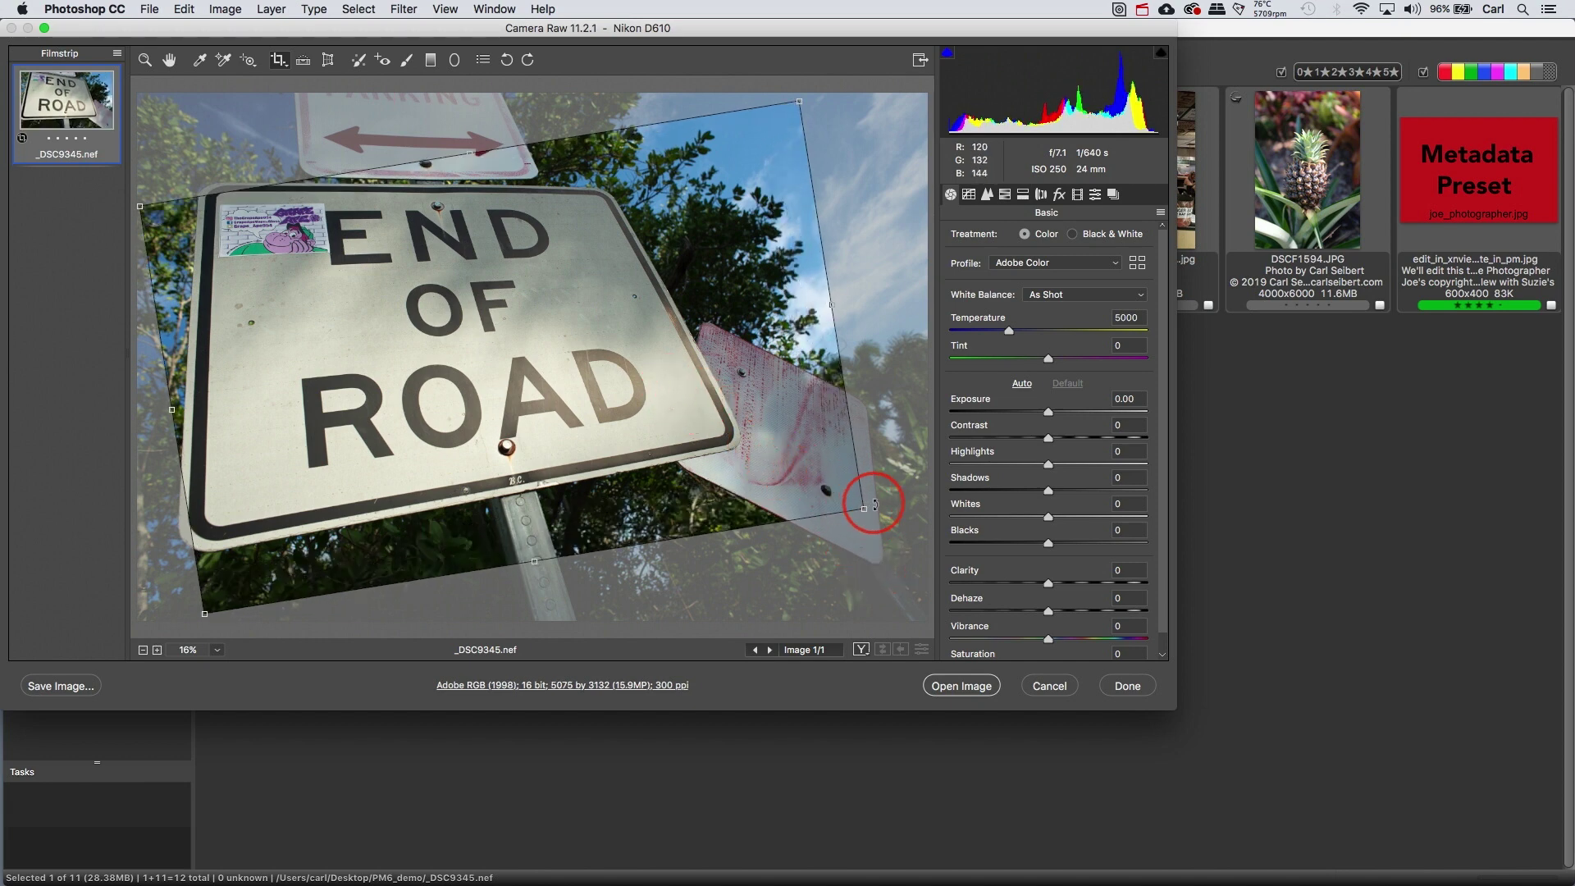
{"action": "left_click_drag", "start_coordinate": [883, 514], "coordinate": [854, 588]}
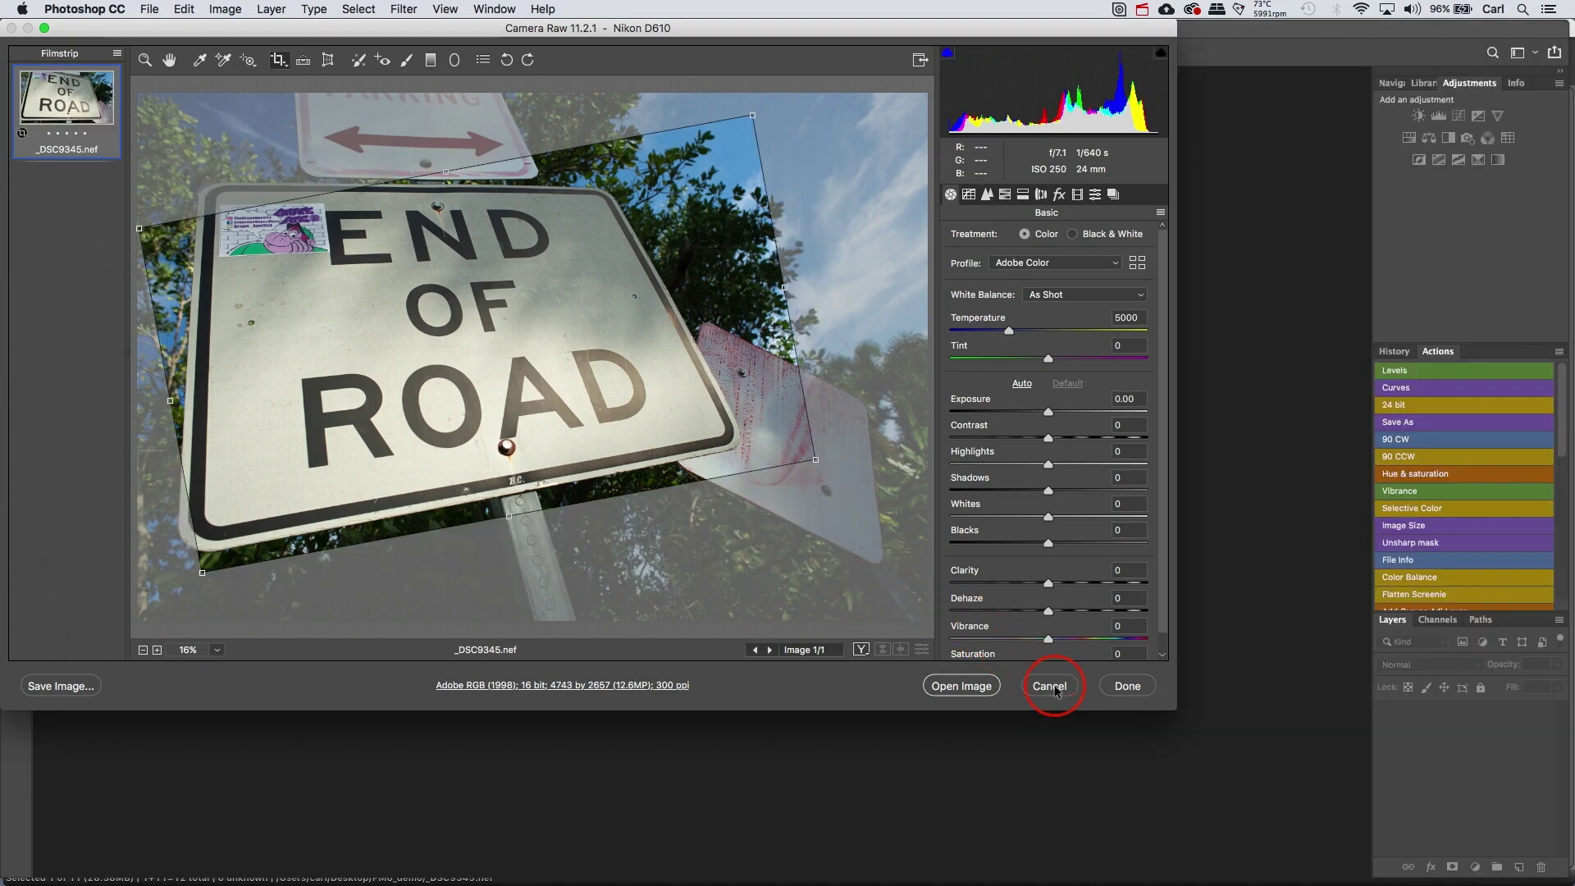
{"action": "left_click", "coordinate": [1050, 687]}
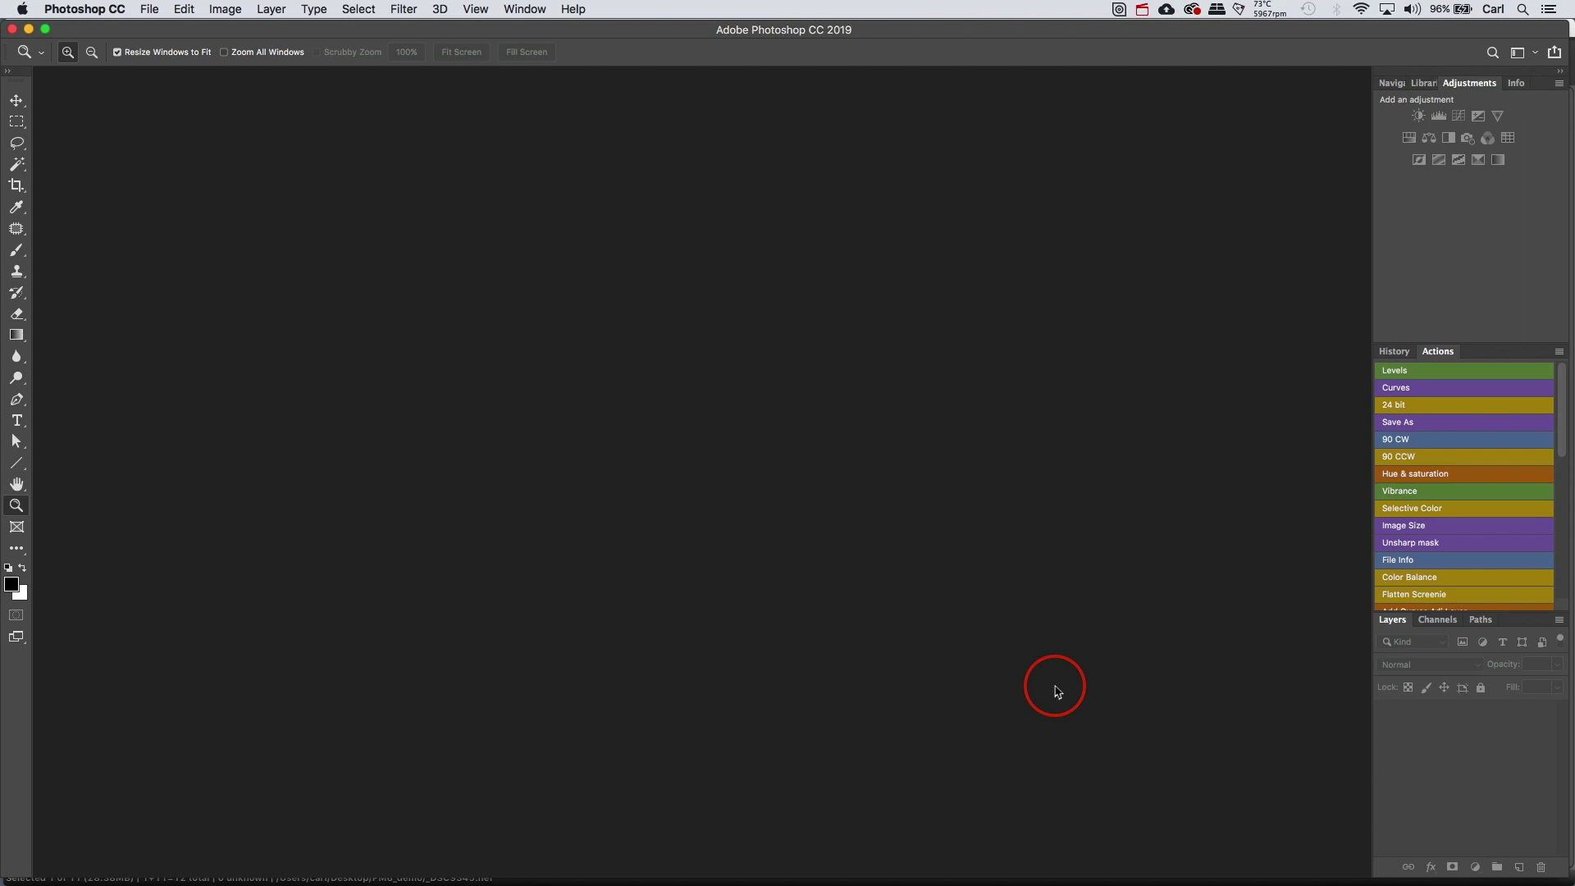
{"action": "left_click", "coordinate": [28, 29]}
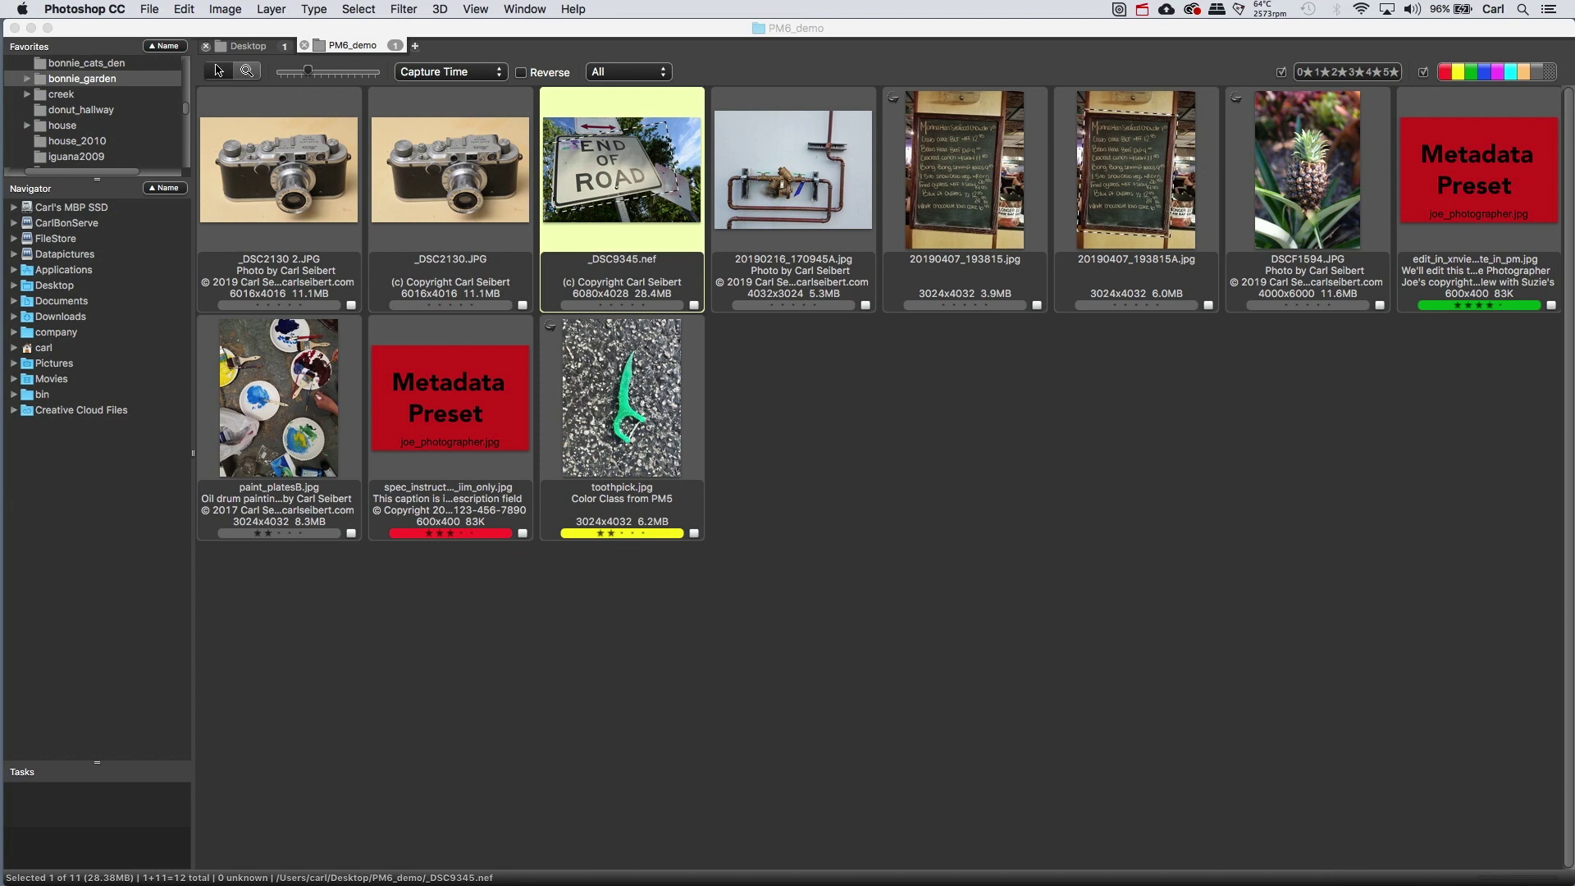
{"action": "left_click", "coordinate": [898, 550]}
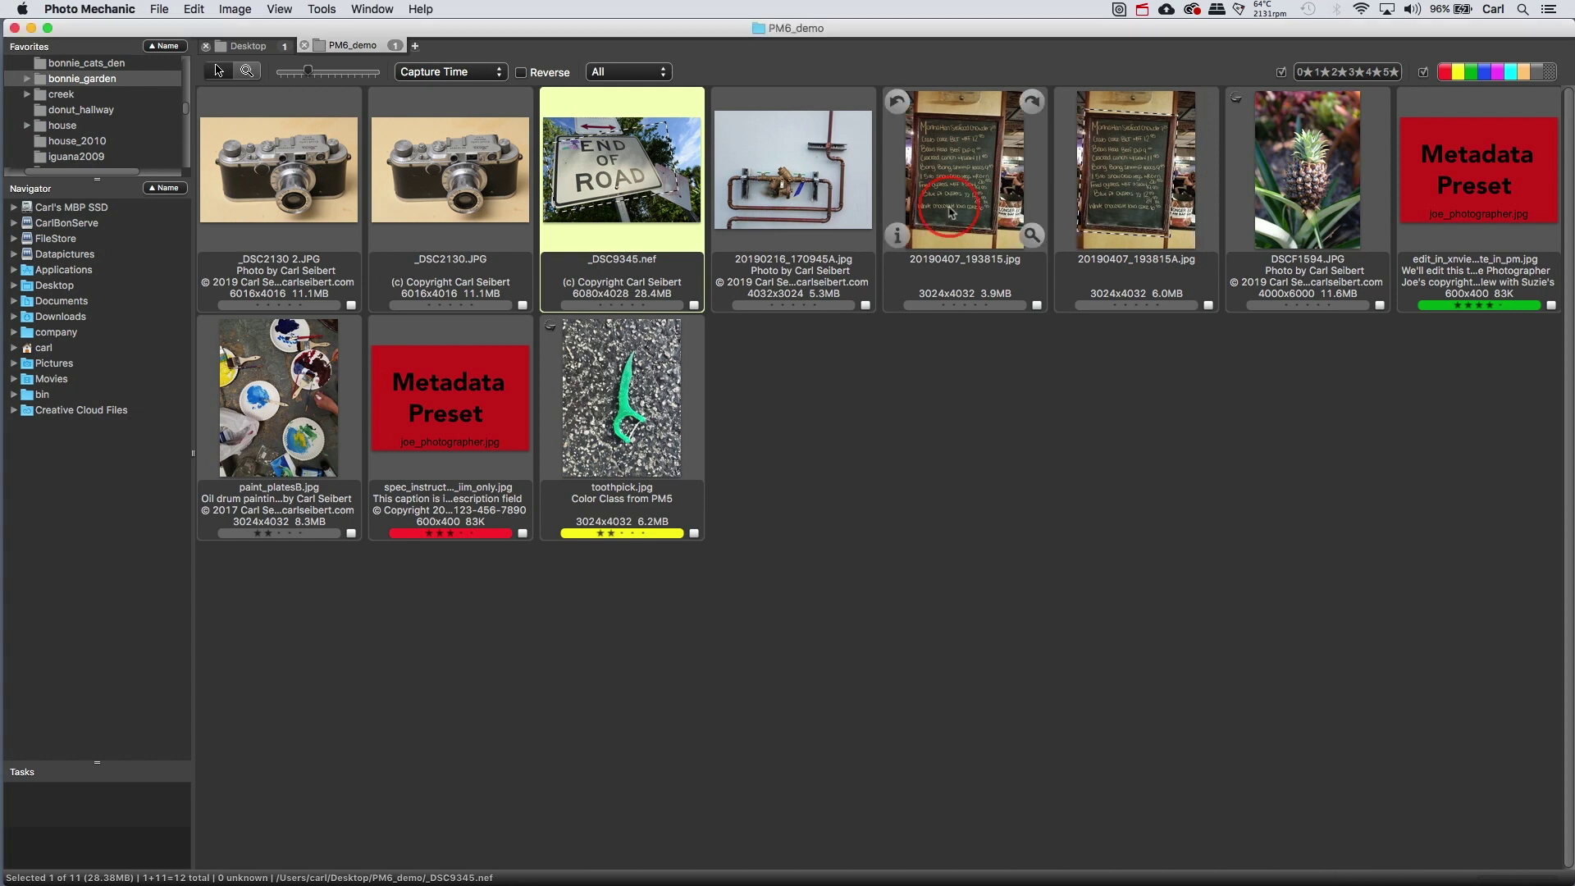
- In the metadata of 20190407_193815.jpg, switch the toggles beside City, Location, State/Province, Country and ISO Country Code, and confirm the dialog
{"action": "left_click", "coordinate": [900, 238]}
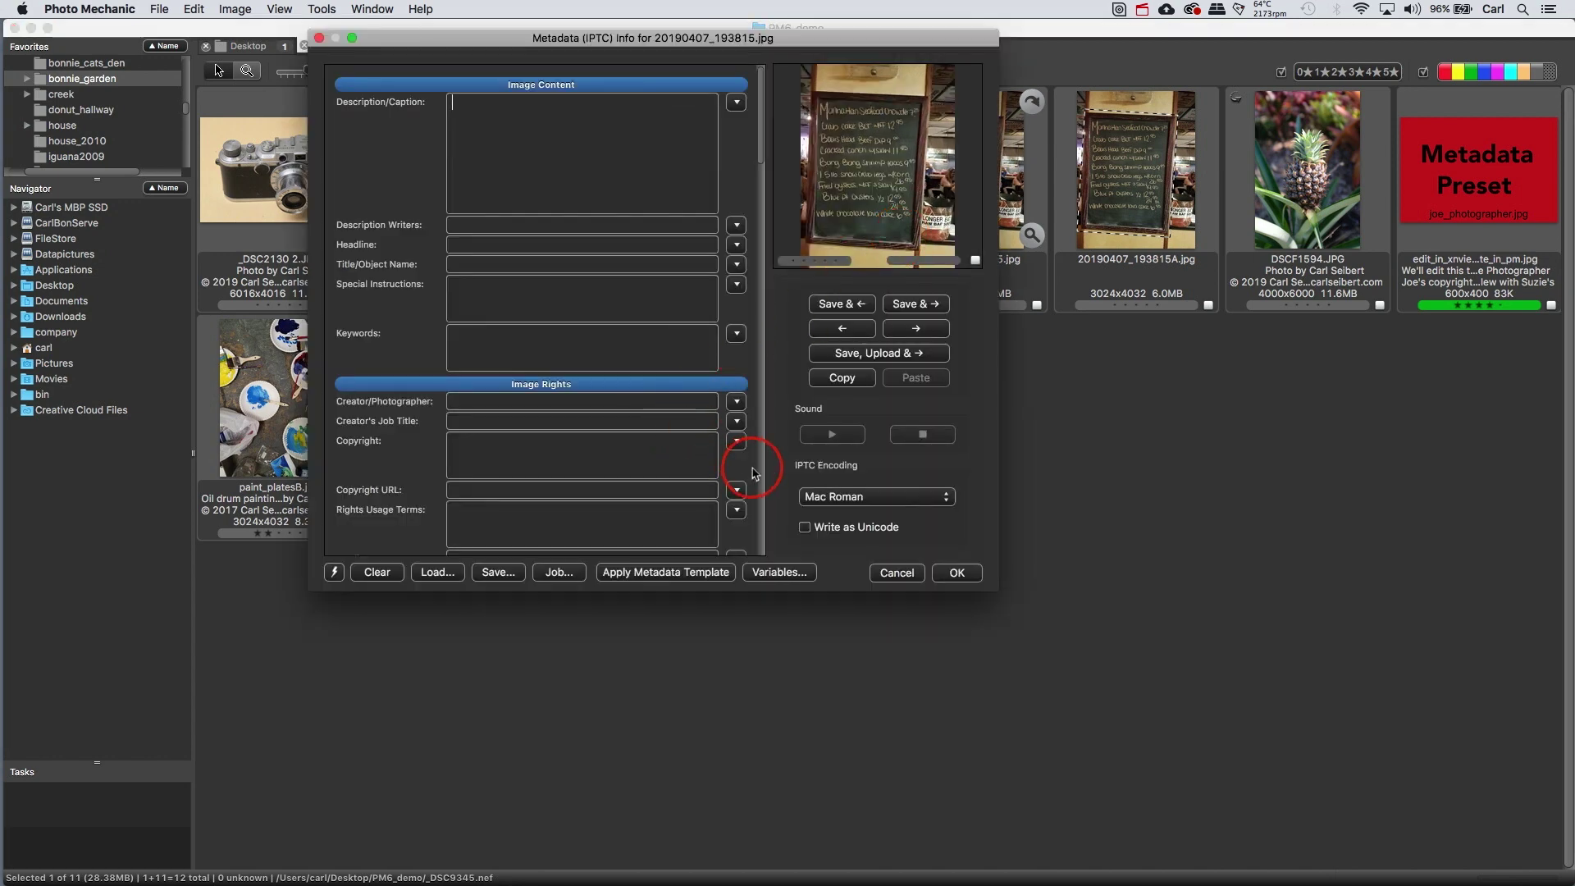
{"action": "scroll", "coordinate": [750, 469], "scroll_direction": "down", "scroll_amount": 10}
{"action": "scroll", "coordinate": [750, 470], "scroll_direction": "down", "scroll_amount": 5}
{"action": "scroll", "coordinate": [743, 460], "scroll_direction": "up", "scroll_amount": 3}
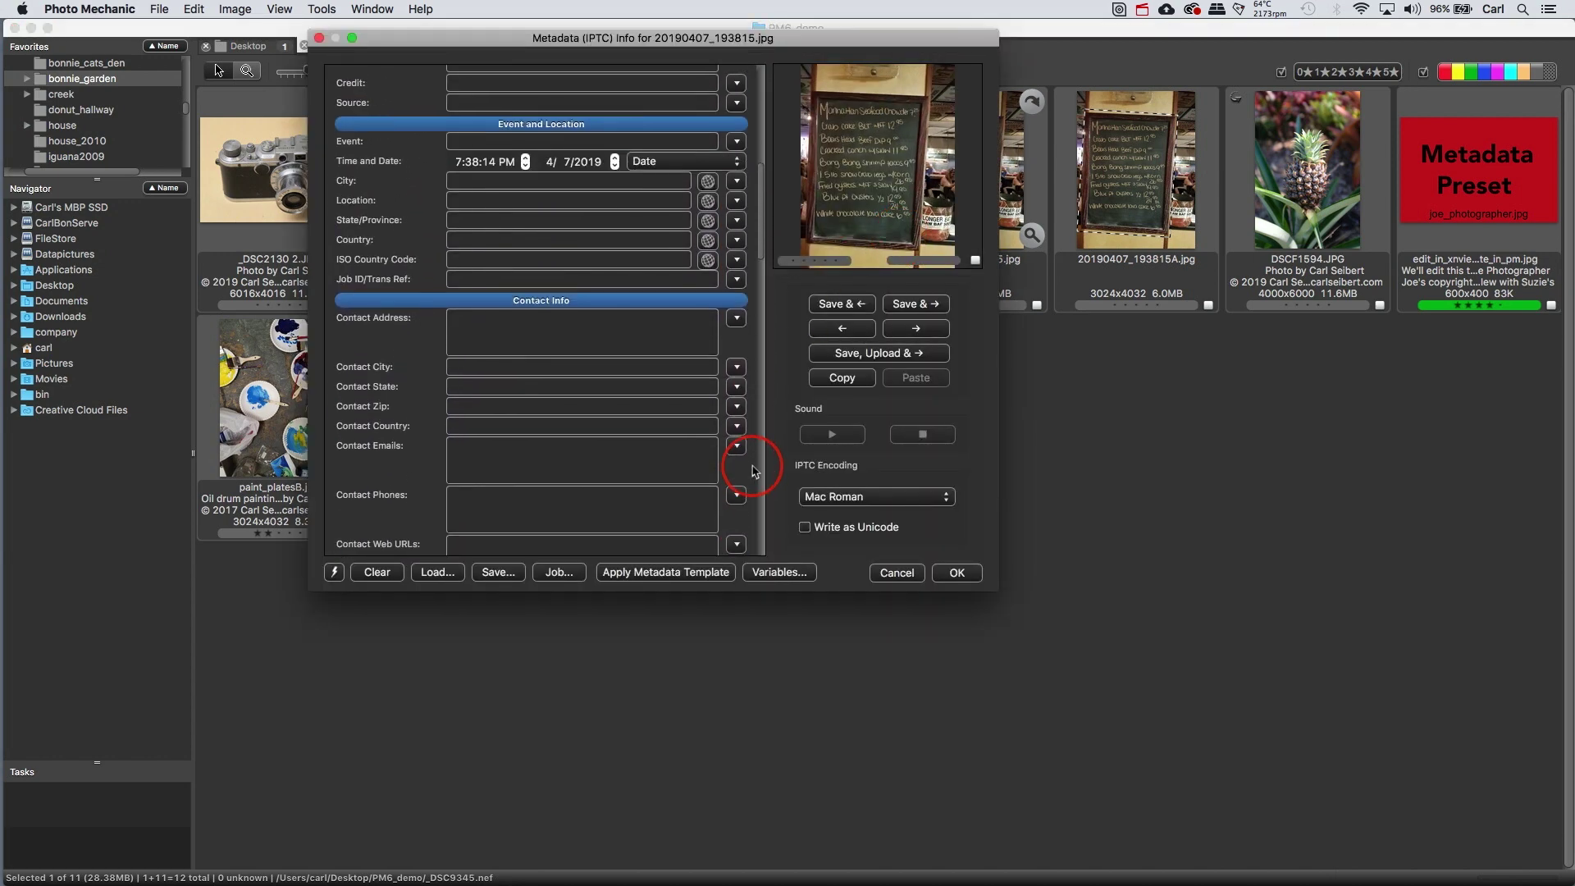
{"action": "left_click", "coordinate": [707, 183]}
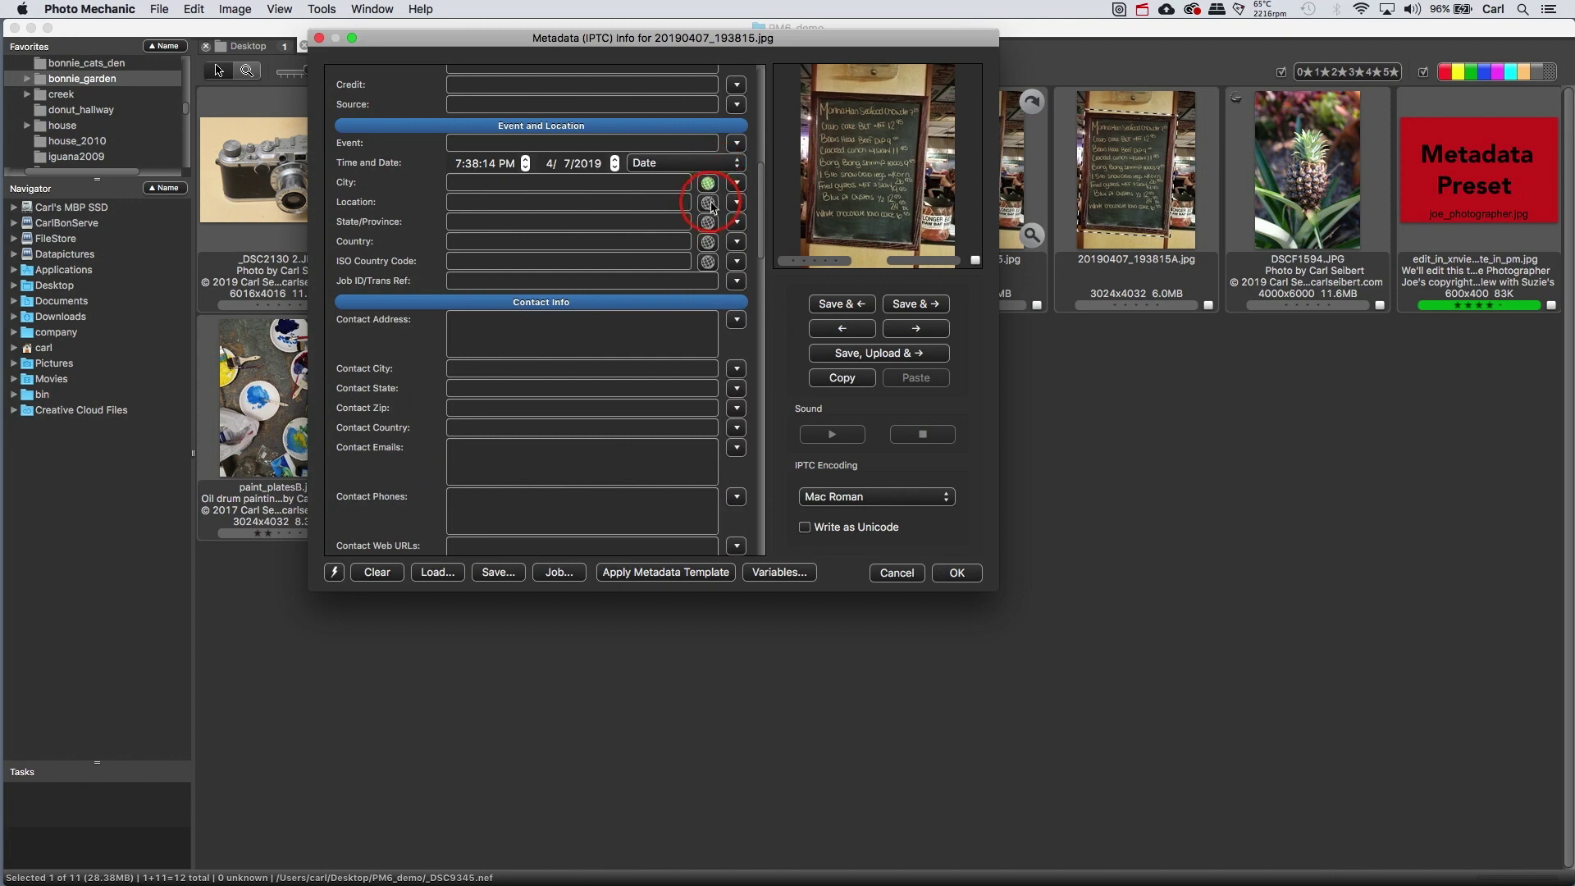
{"action": "left_click", "coordinate": [711, 204]}
{"action": "left_click", "coordinate": [711, 223]}
{"action": "left_click", "coordinate": [707, 242]}
{"action": "left_click", "coordinate": [708, 263]}
{"action": "left_click", "coordinate": [708, 262]}
{"action": "left_click", "coordinate": [957, 574]}
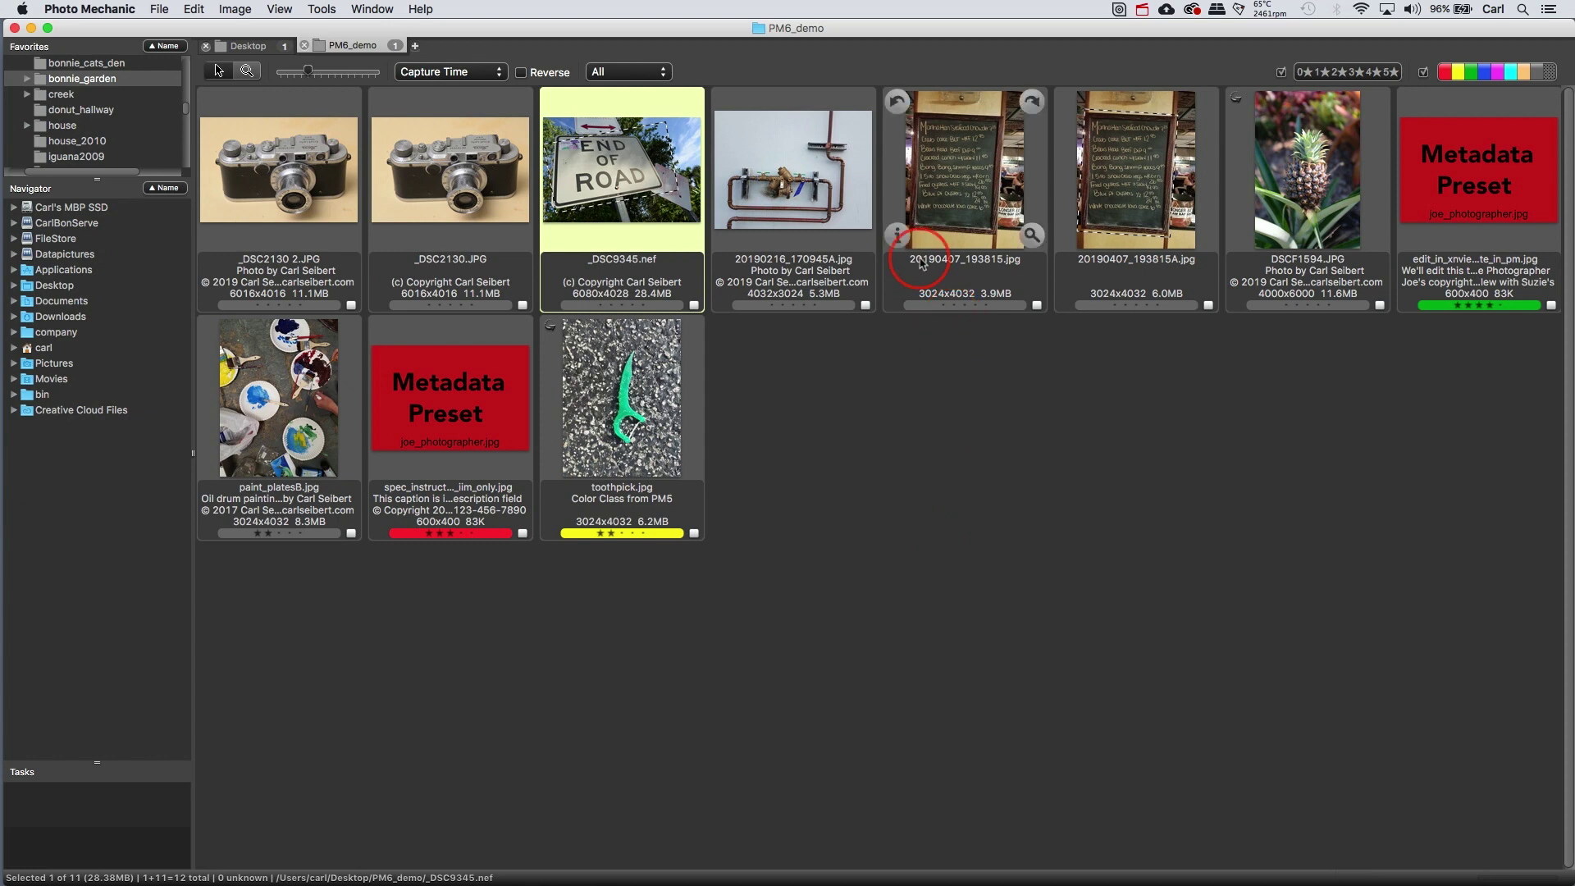
- Open the metadata of 20190407_193815.jpg, examine its City, Location, State/Province, Country and ISO Country Code entries, and cancel the dialog
{"action": "left_click", "coordinate": [899, 236]}
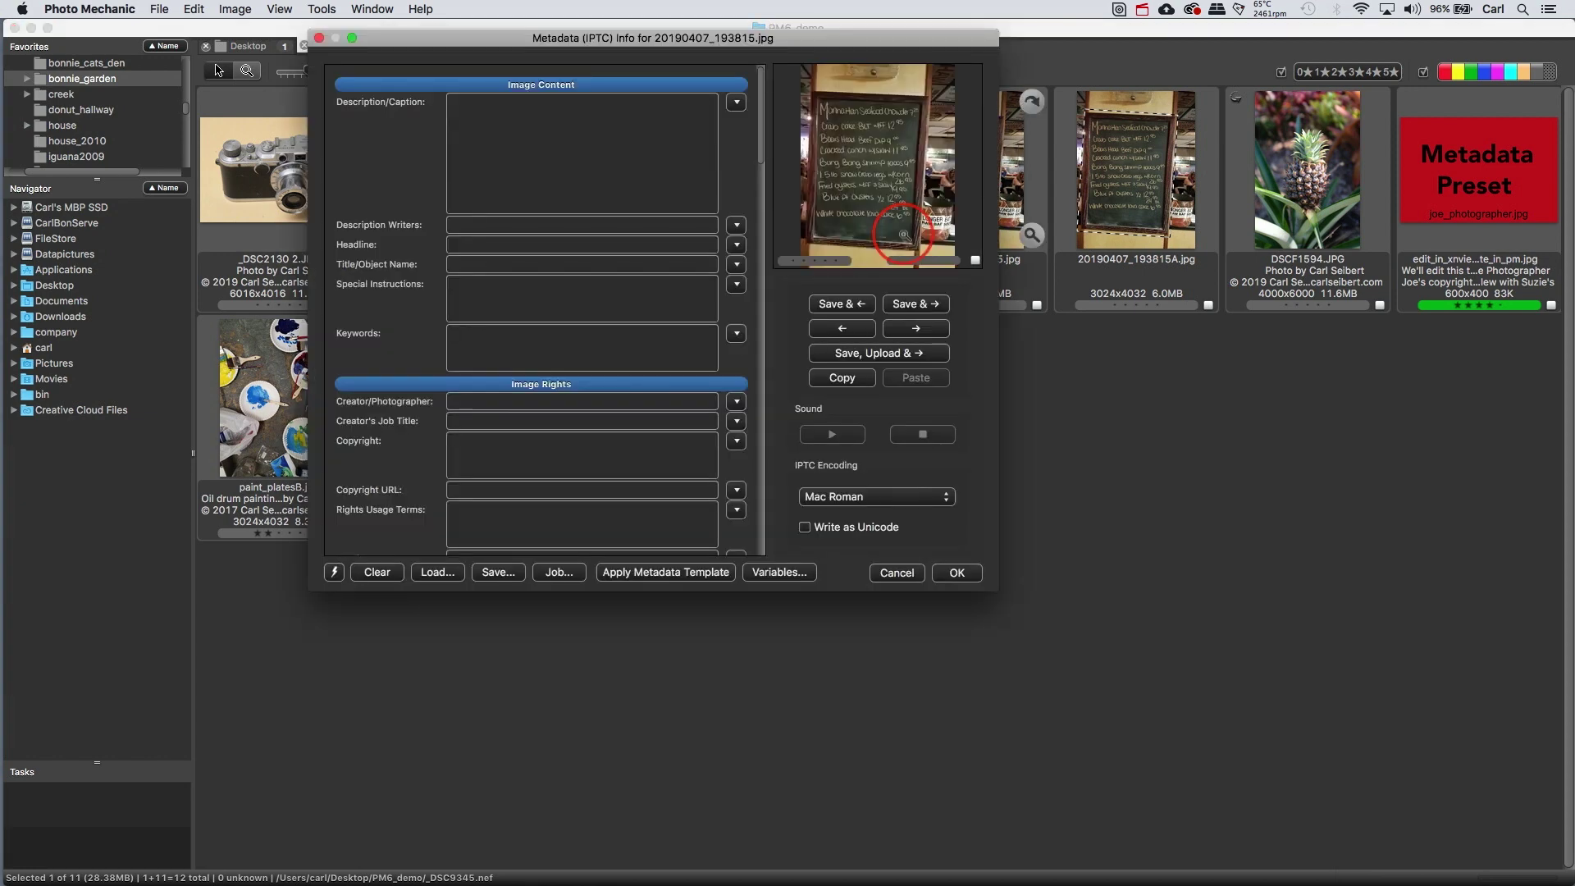
{"action": "scroll", "coordinate": [755, 481], "scroll_direction": "down", "scroll_amount": 1}
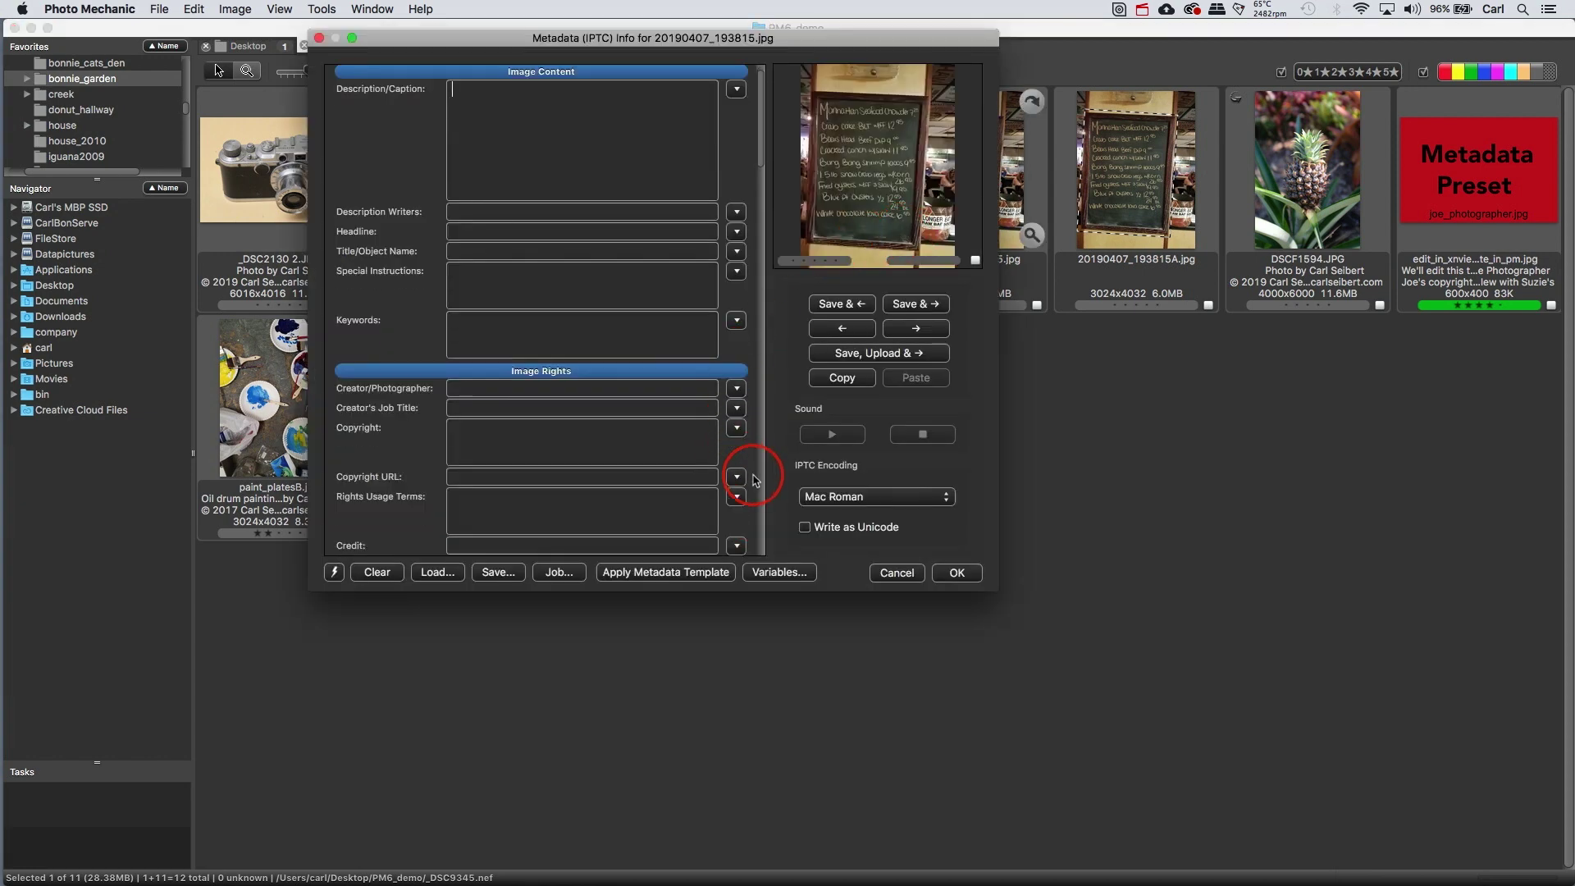
{"action": "scroll", "coordinate": [755, 481], "scroll_direction": "down", "scroll_amount": 10}
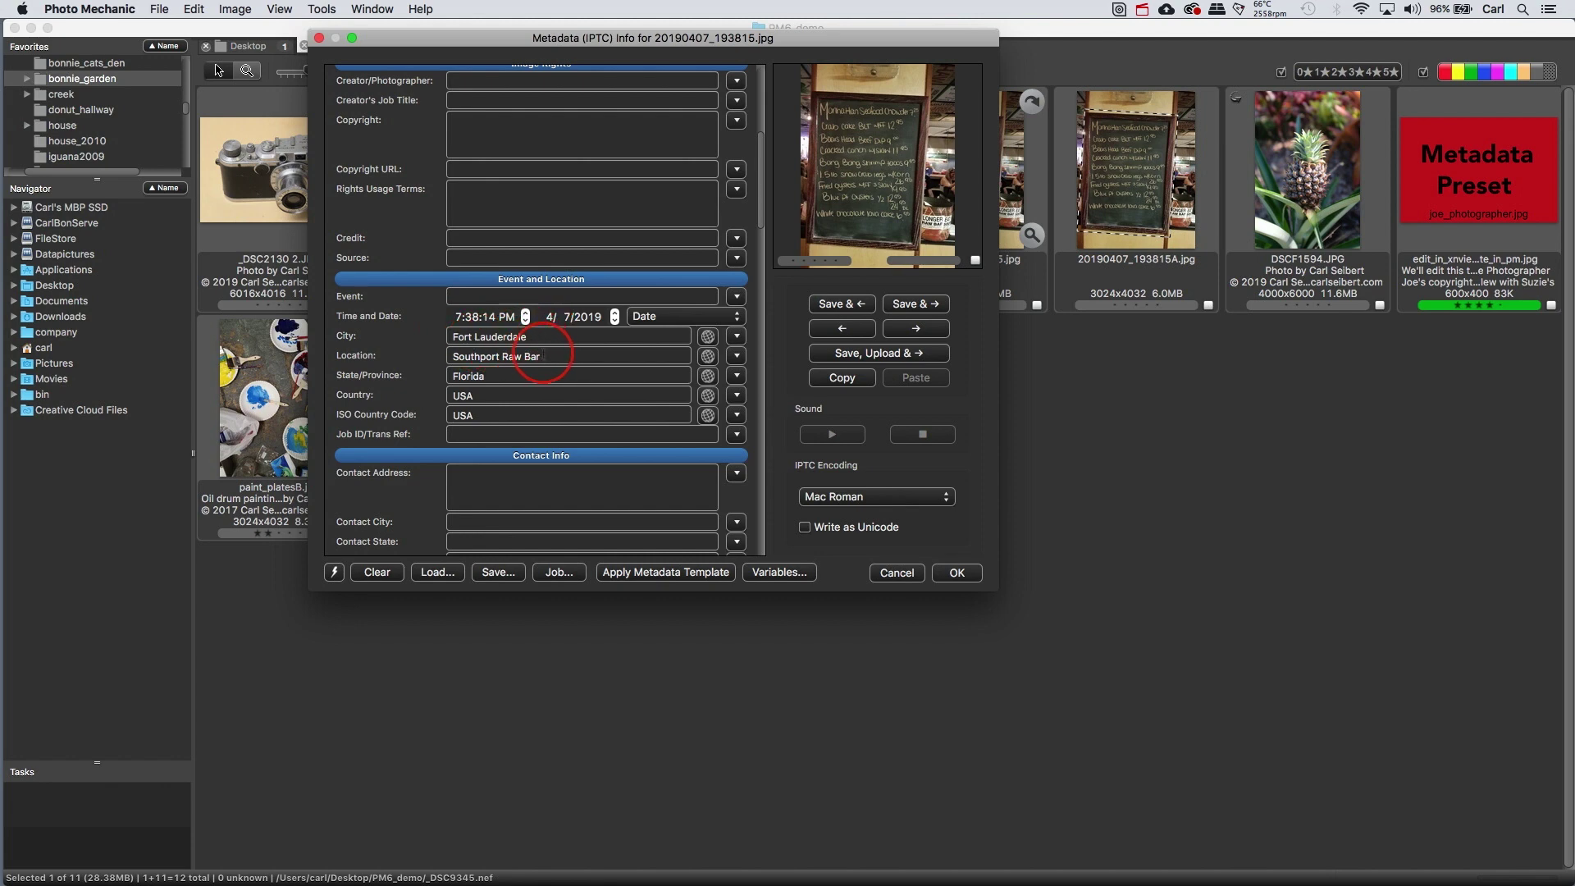
{"action": "left_click_drag", "start_coordinate": [541, 356], "coordinate": [455, 363]}
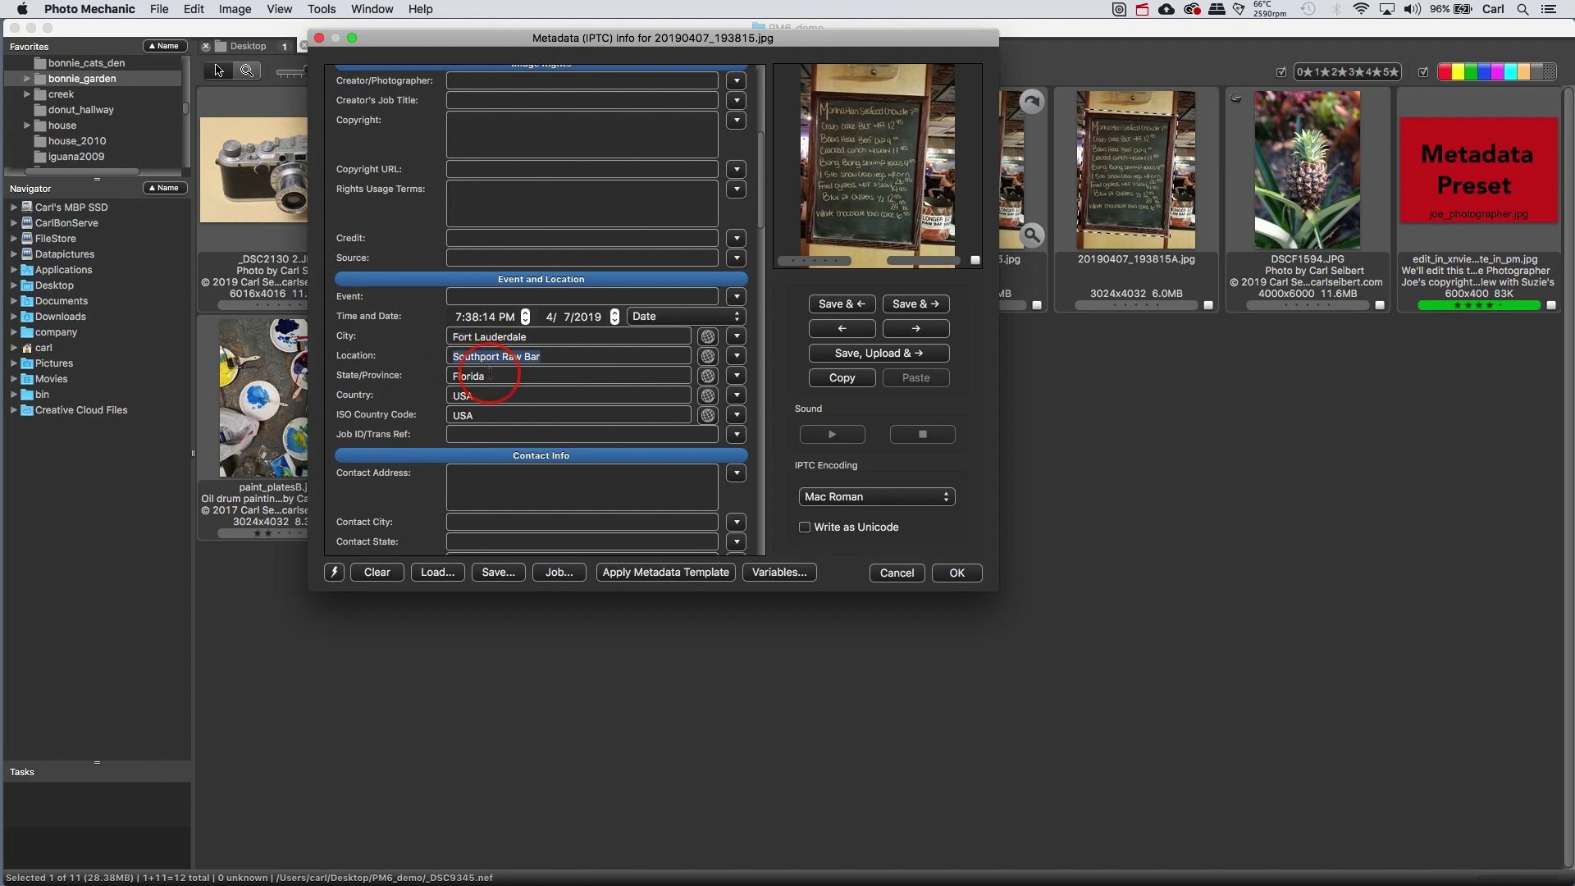
{"action": "left_click", "coordinate": [490, 375]}
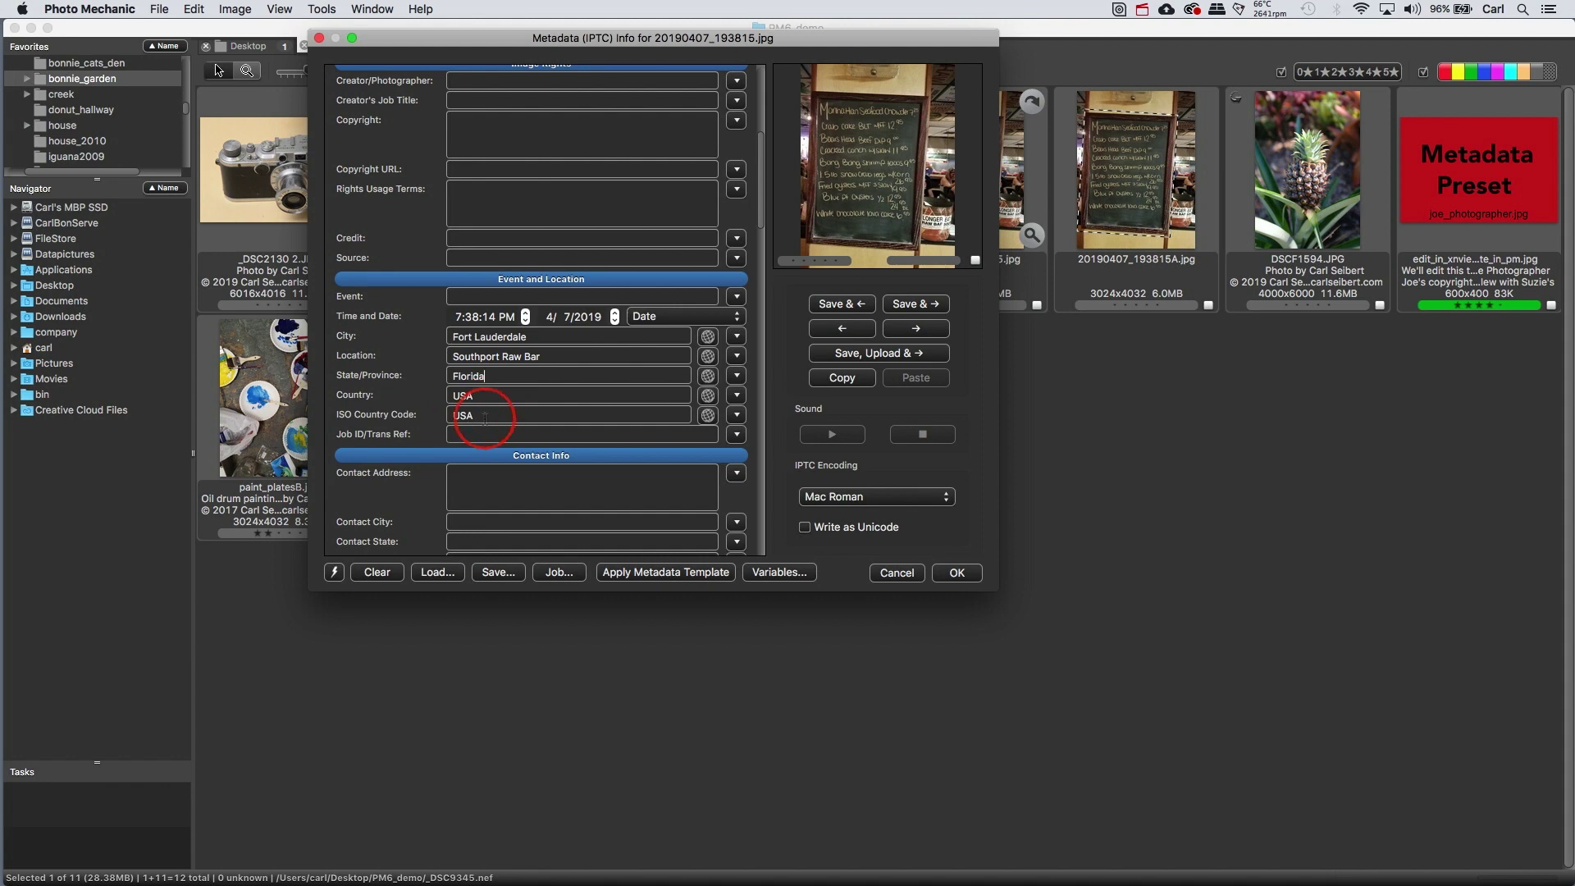
{"action": "left_click", "coordinate": [897, 573]}
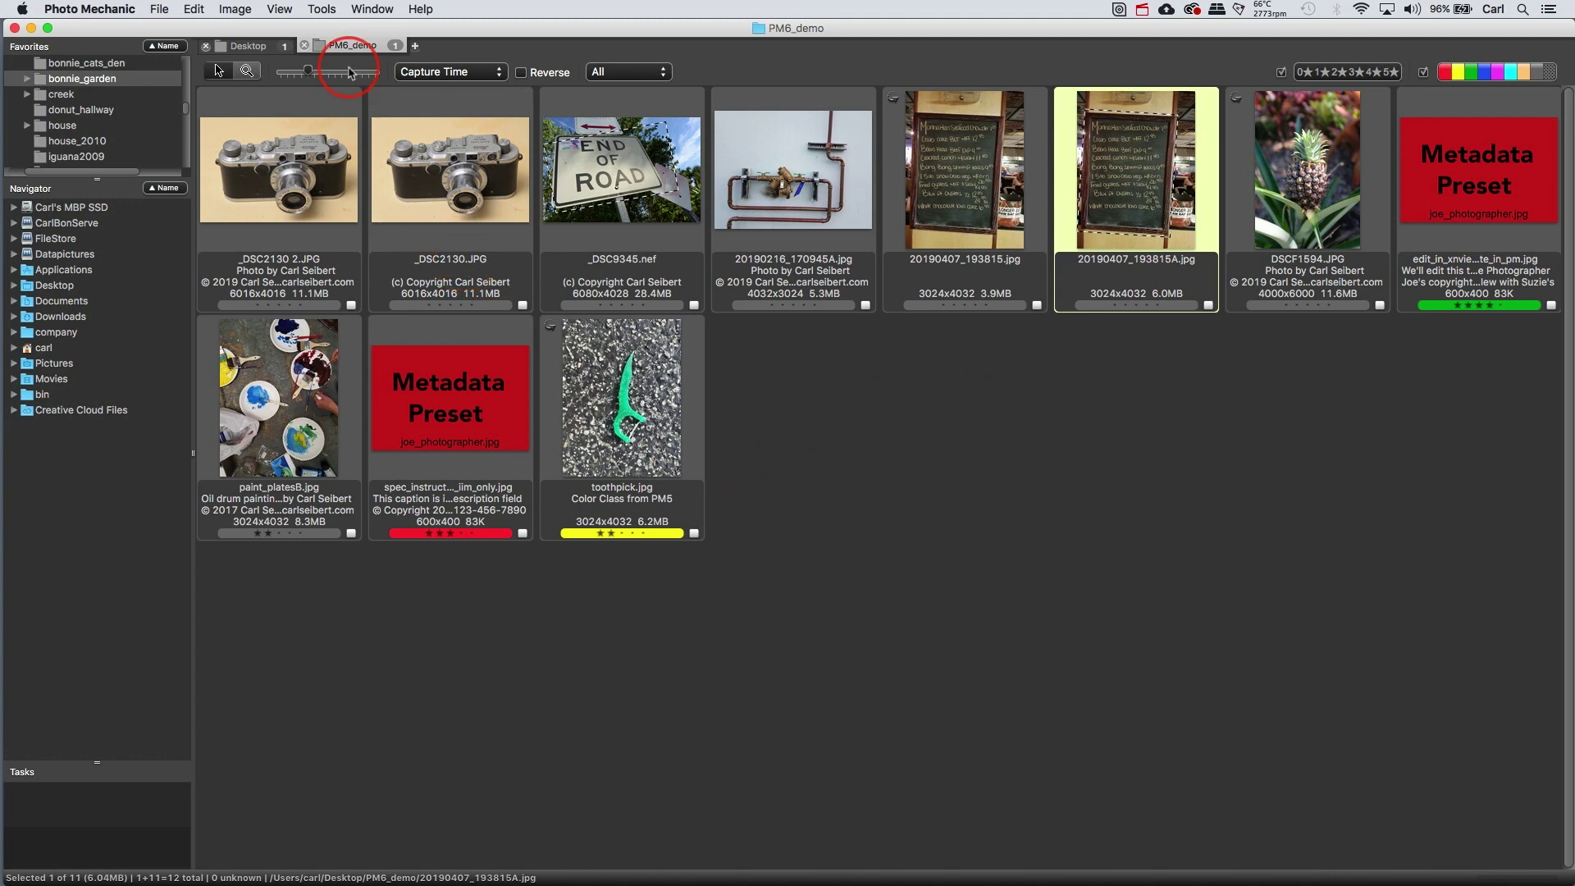
- Reverse geocode 20190407_193815A.jpg with all location fields enabled and Never overwrite existing data off, without saving a settings snapshot
{"action": "left_click", "coordinate": [327, 11]}
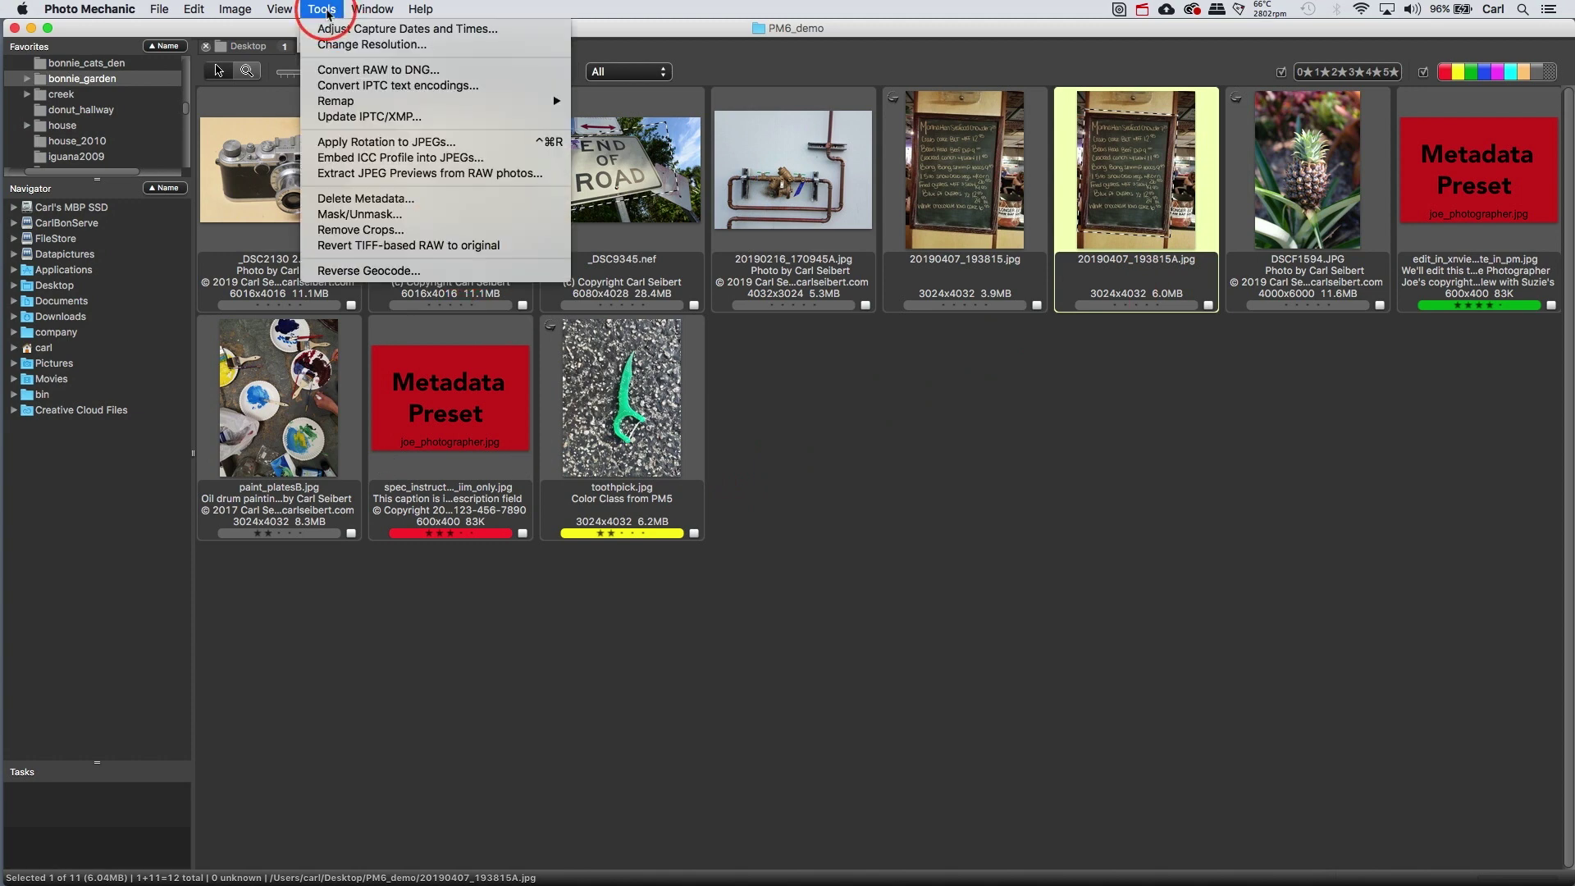
{"action": "left_click", "coordinate": [371, 274]}
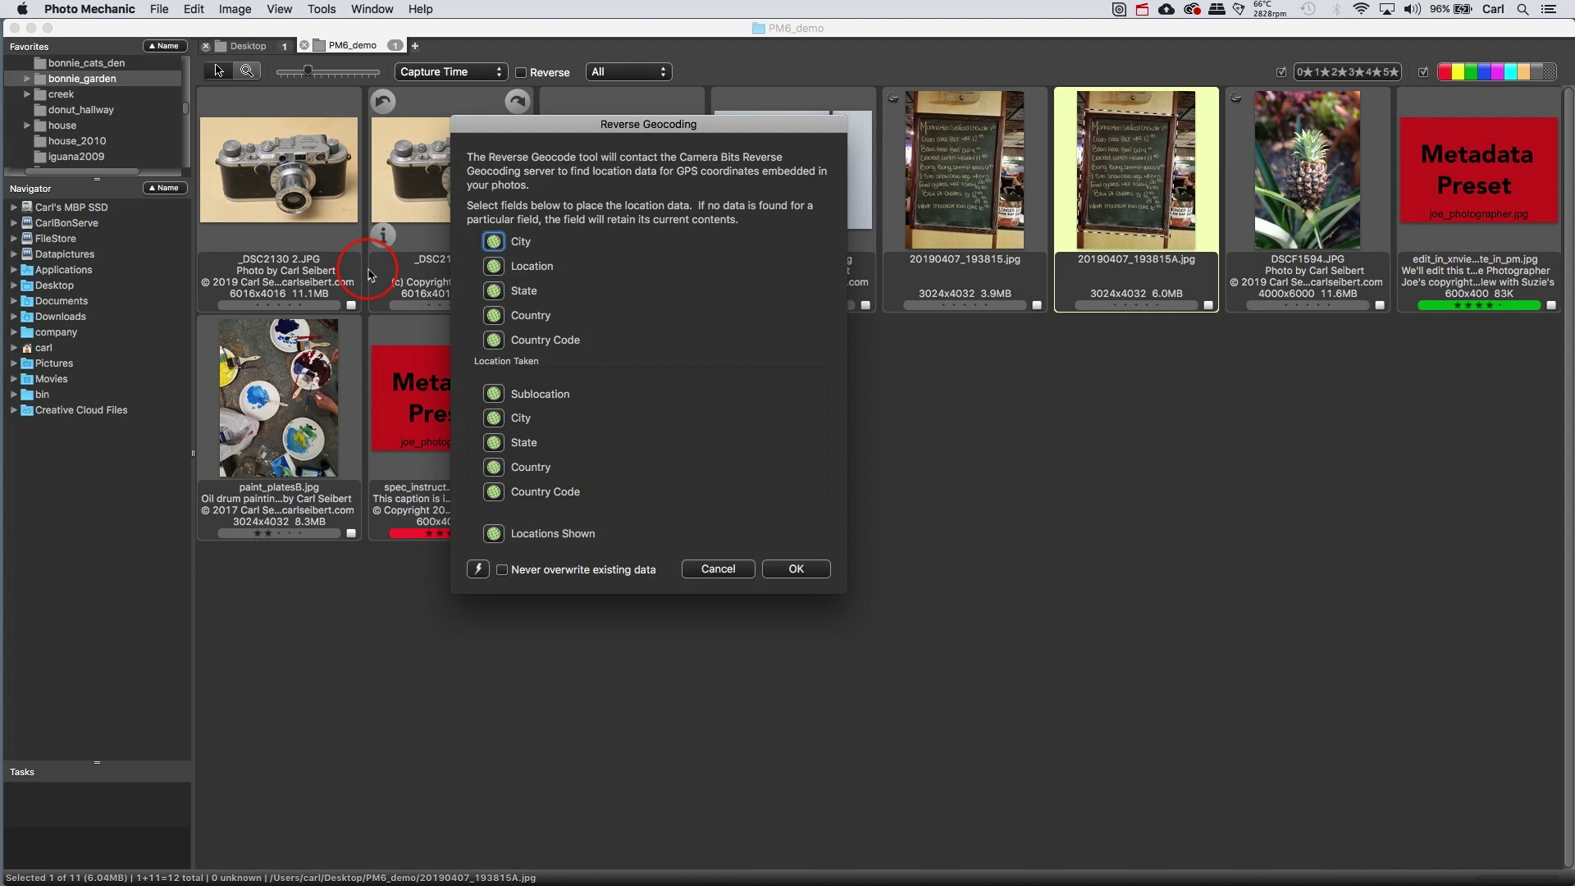
{"action": "left_click", "coordinate": [477, 569]}
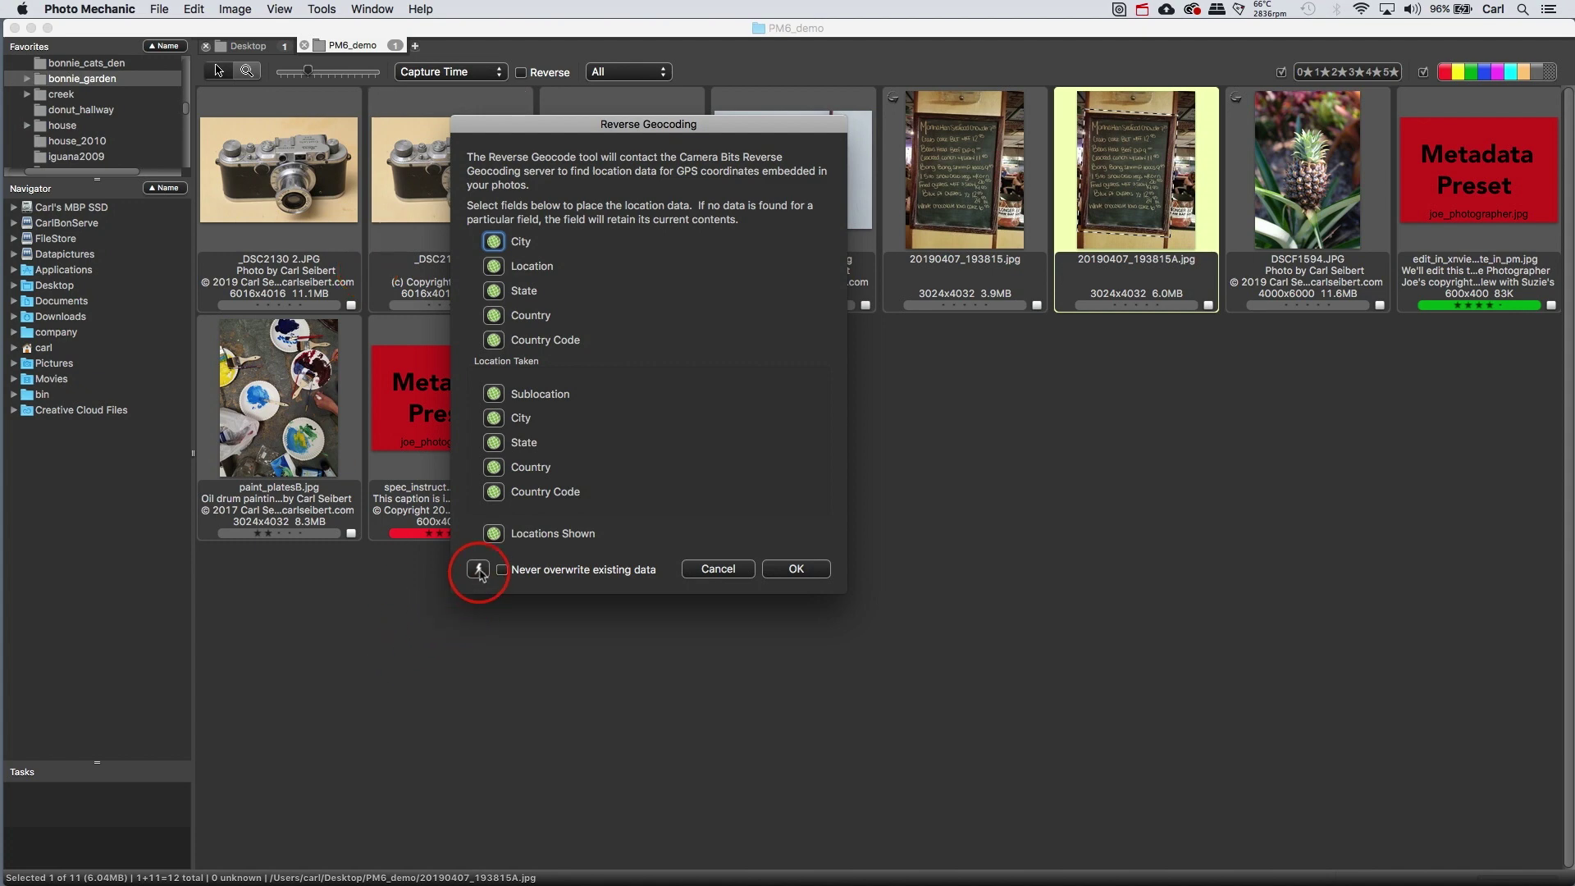
{"action": "left_click", "coordinate": [490, 566]}
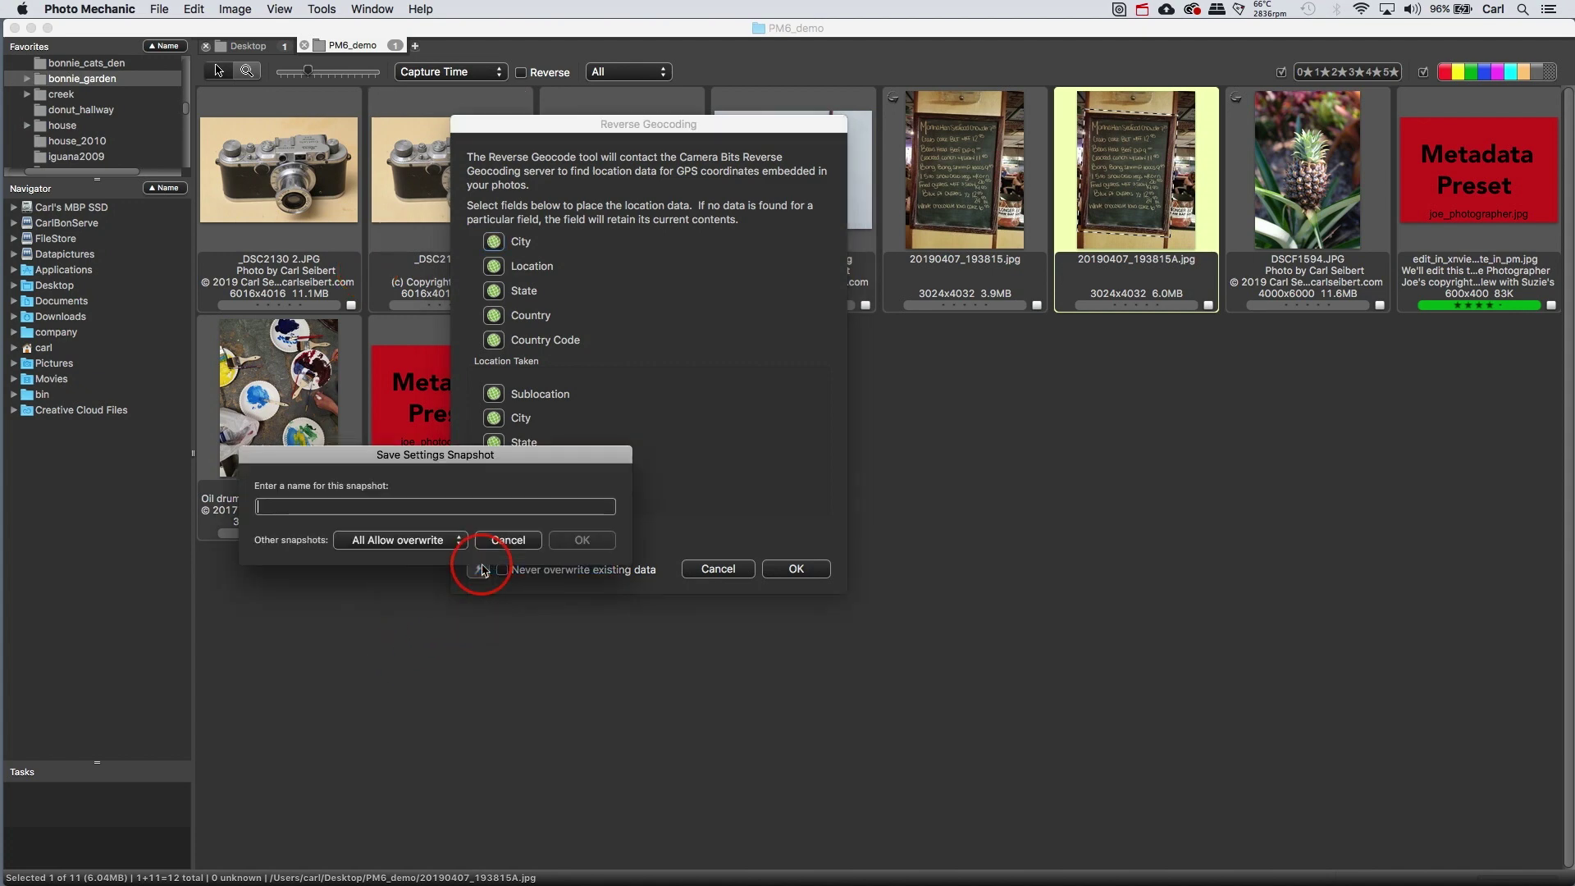
{"action": "left_click", "coordinate": [508, 541]}
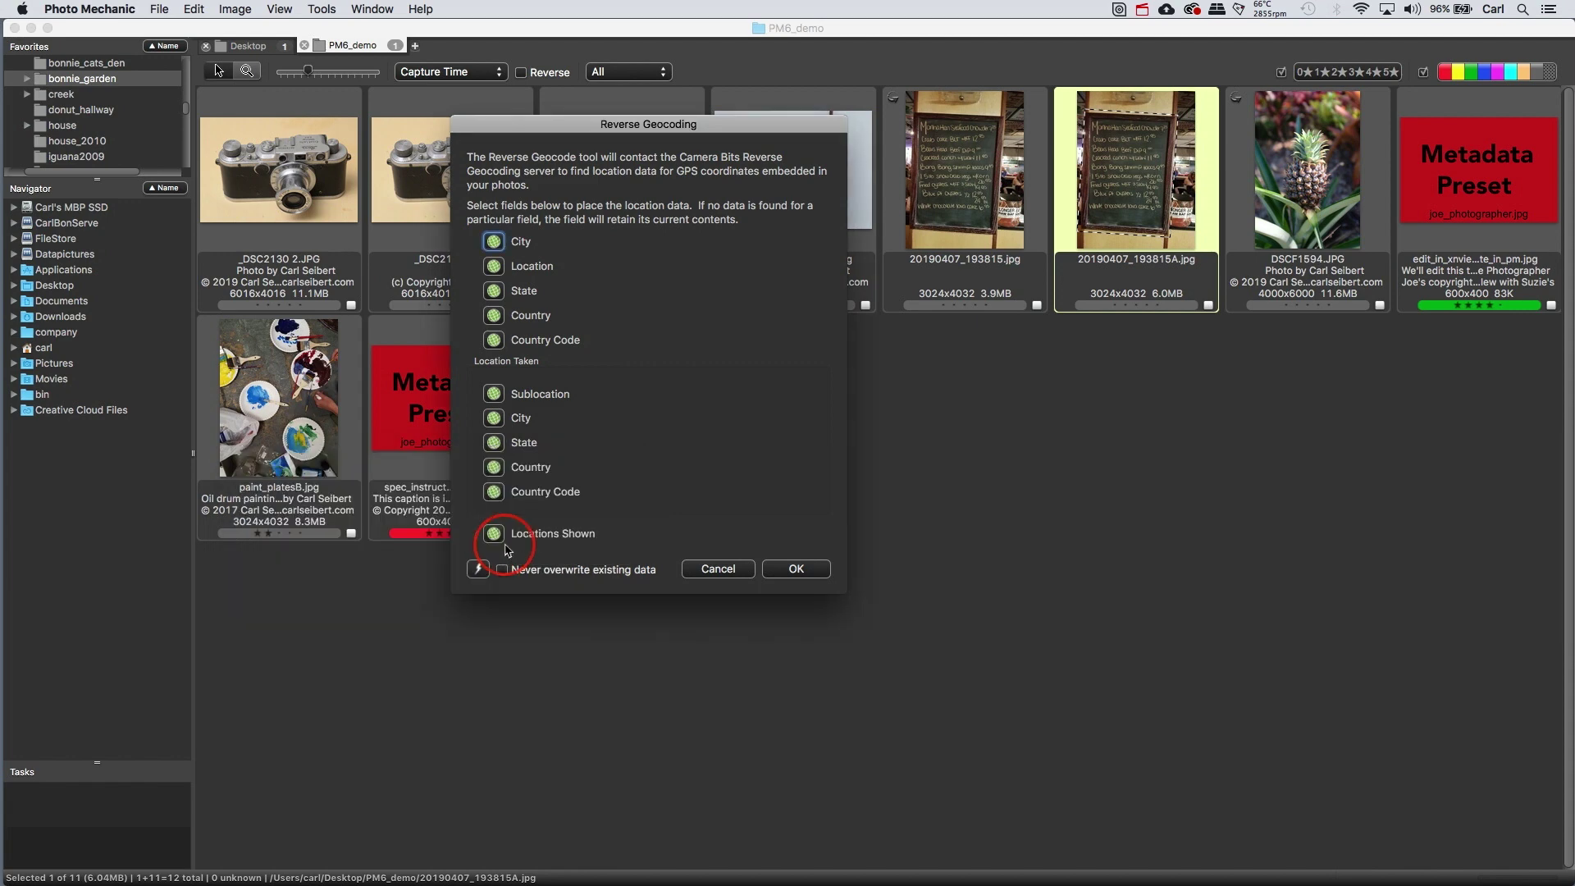
{"action": "left_click", "coordinate": [809, 568]}
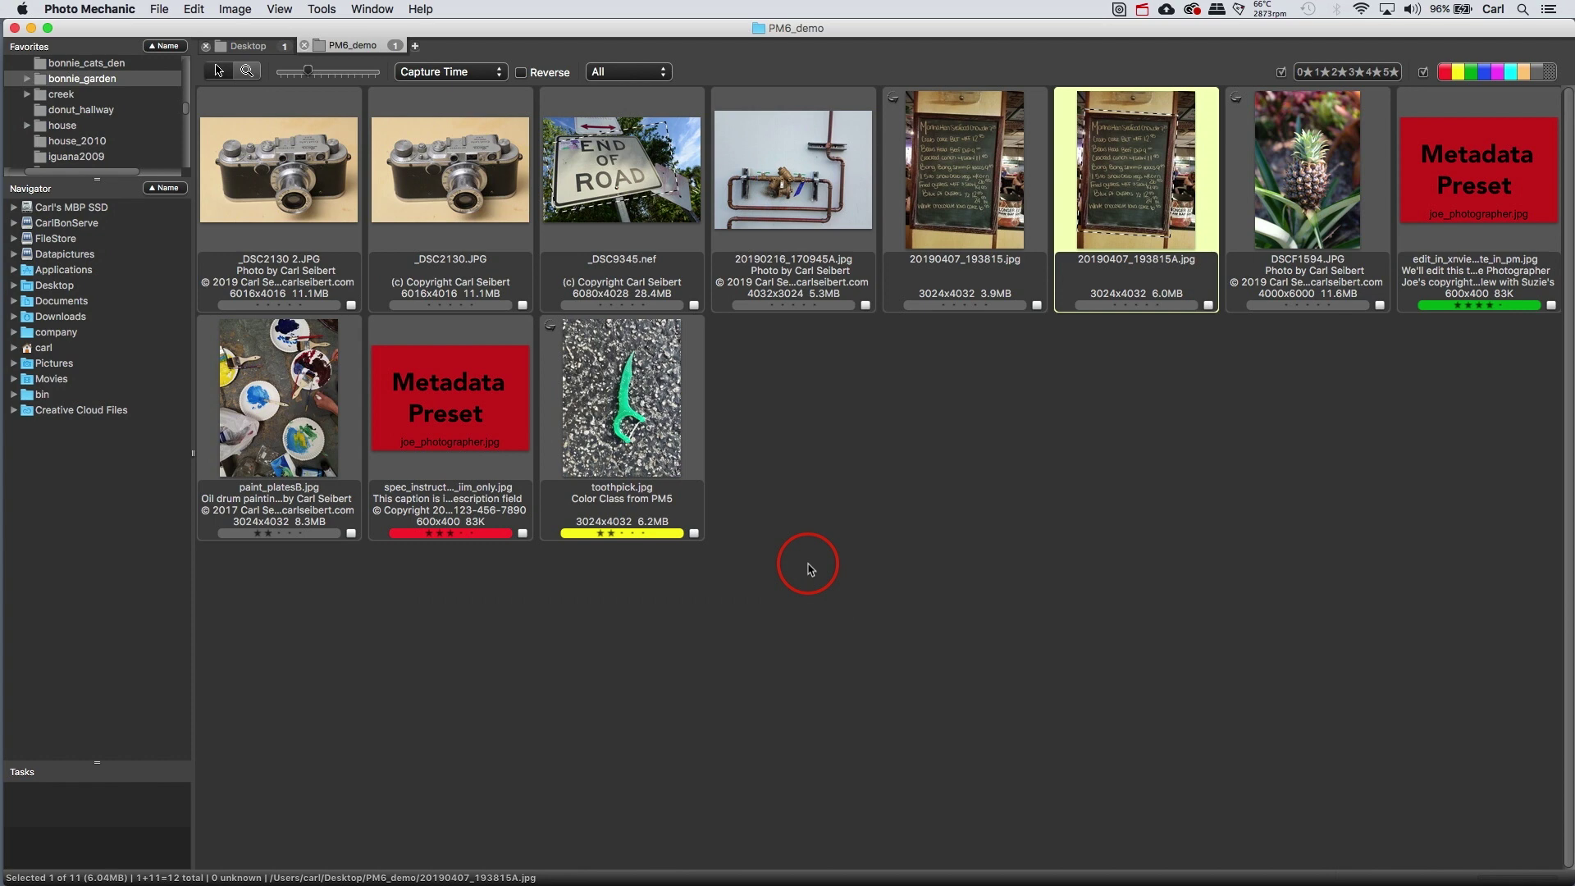
- Apply the Metadata (IPTC) Template to 20190407_193815A.jpg, and apply it to the same photo once more
{"action": "key", "text": "super+shift+i"}
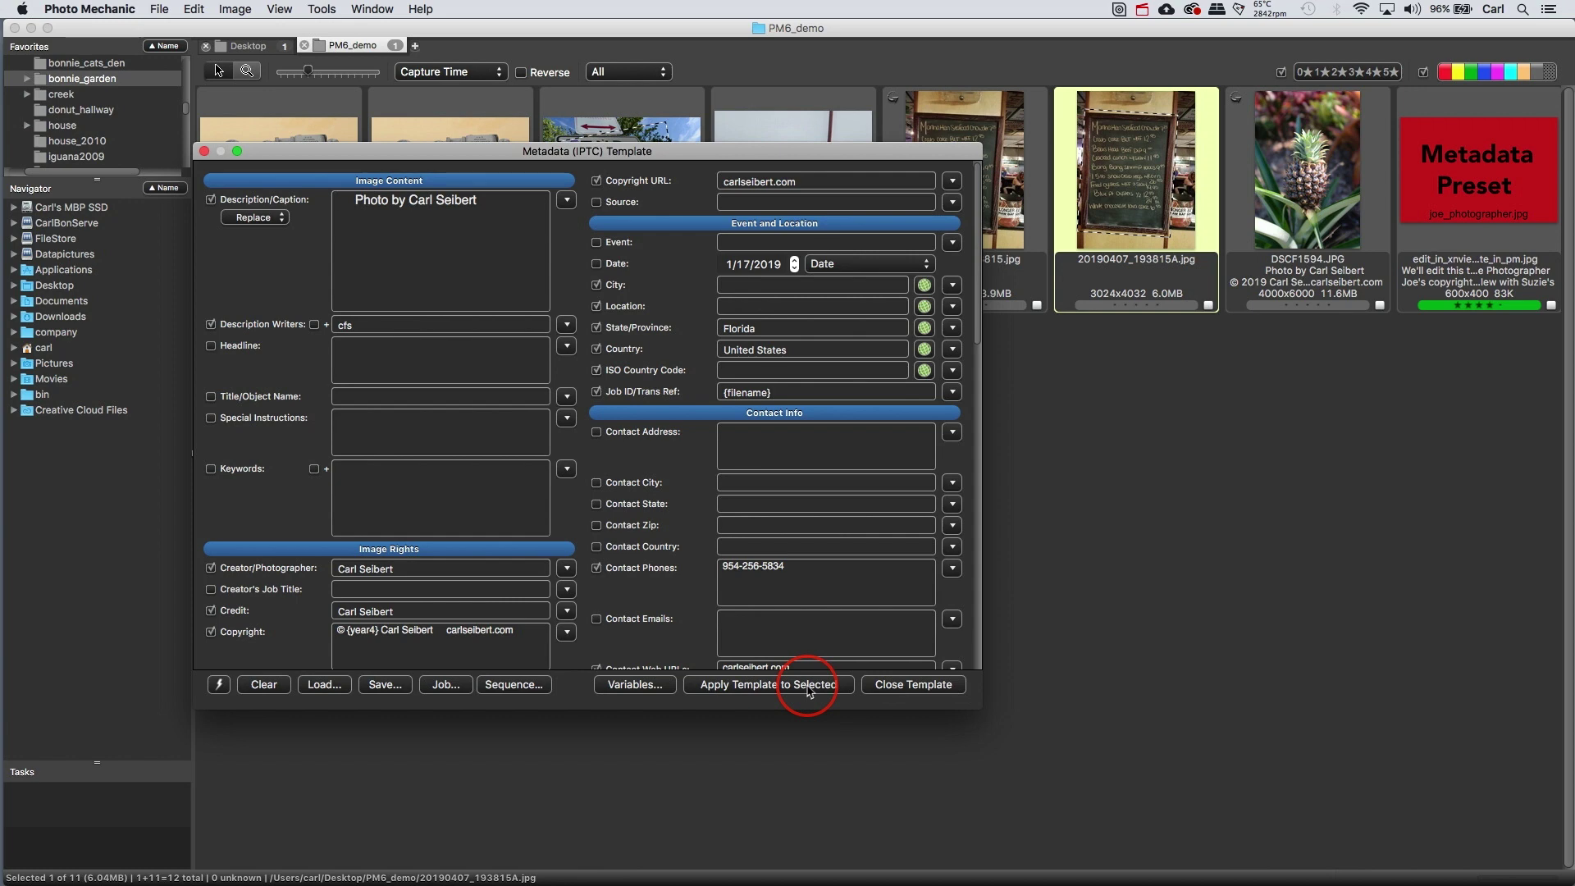
{"action": "left_click", "coordinate": [808, 684]}
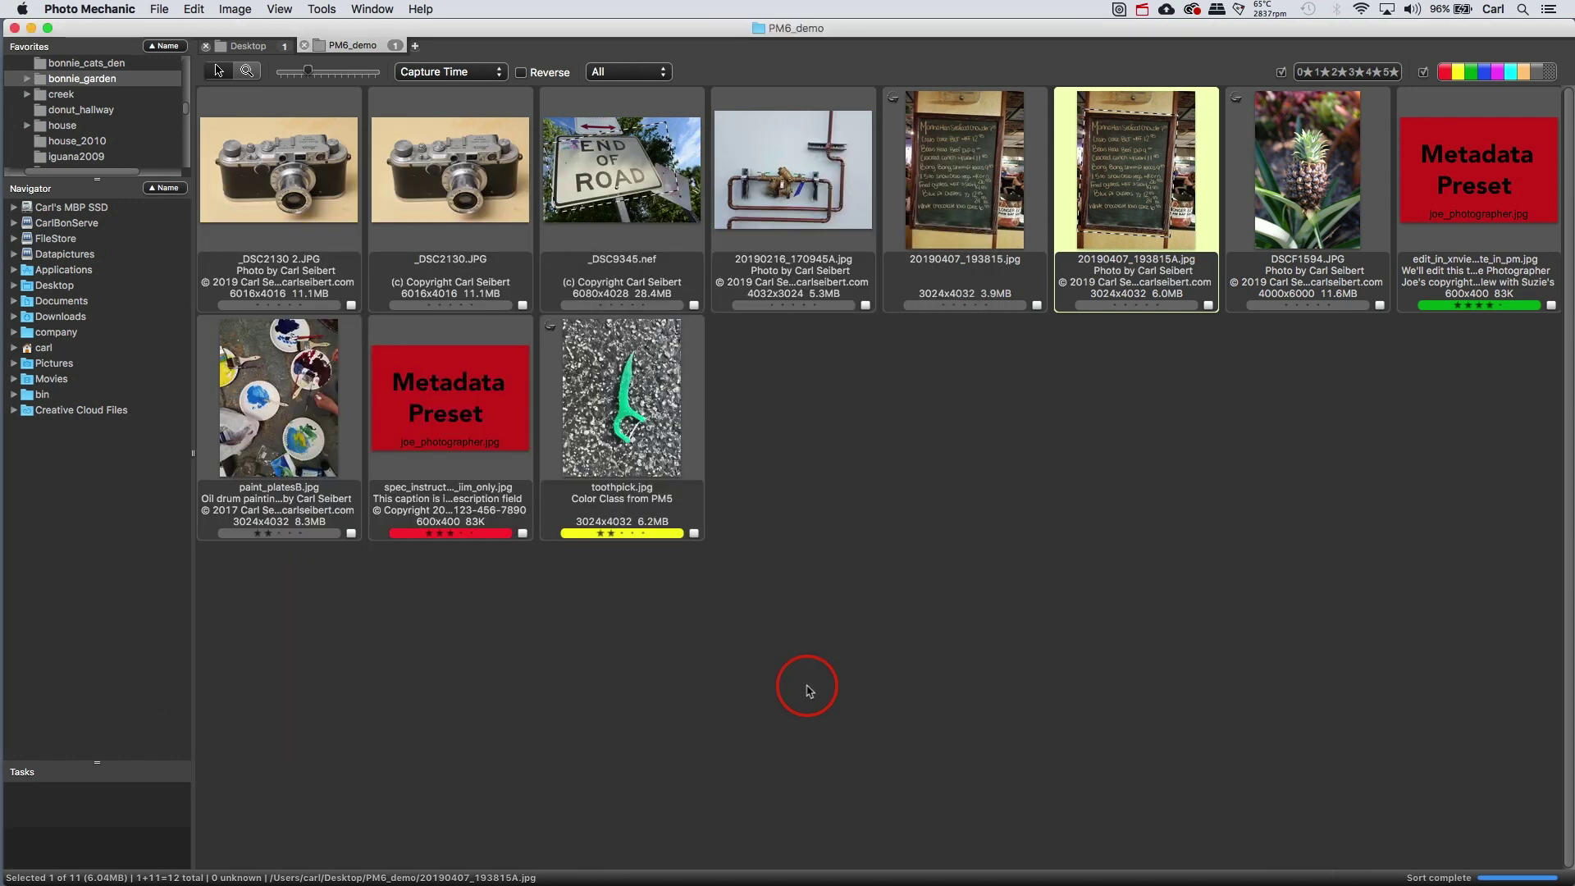
{"action": "right_click", "coordinate": [1107, 169]}
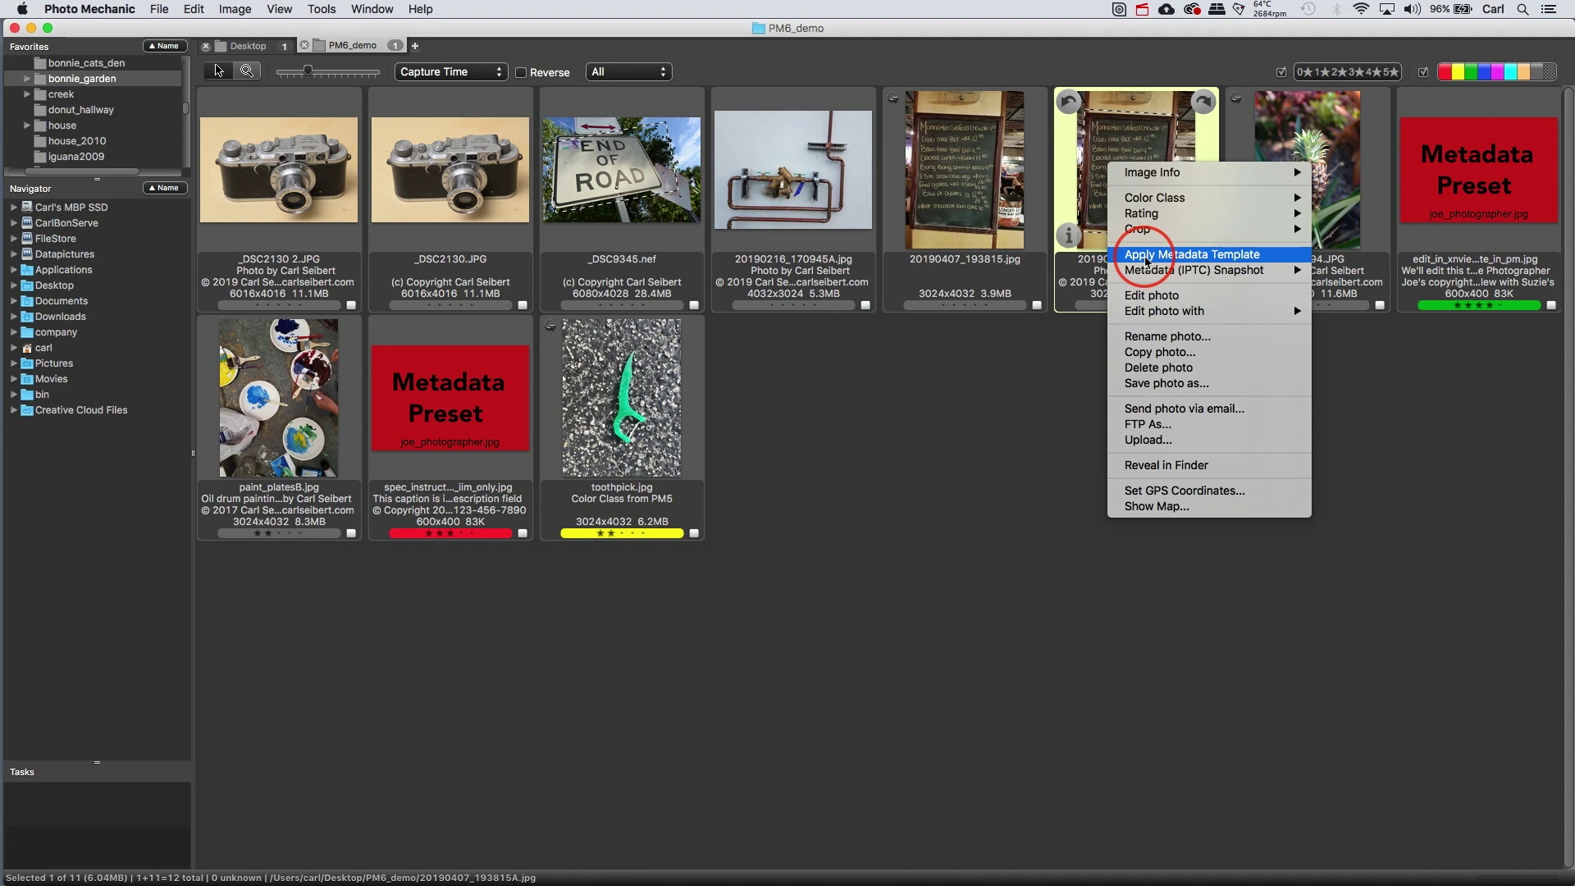
{"action": "left_click", "coordinate": [1146, 261]}
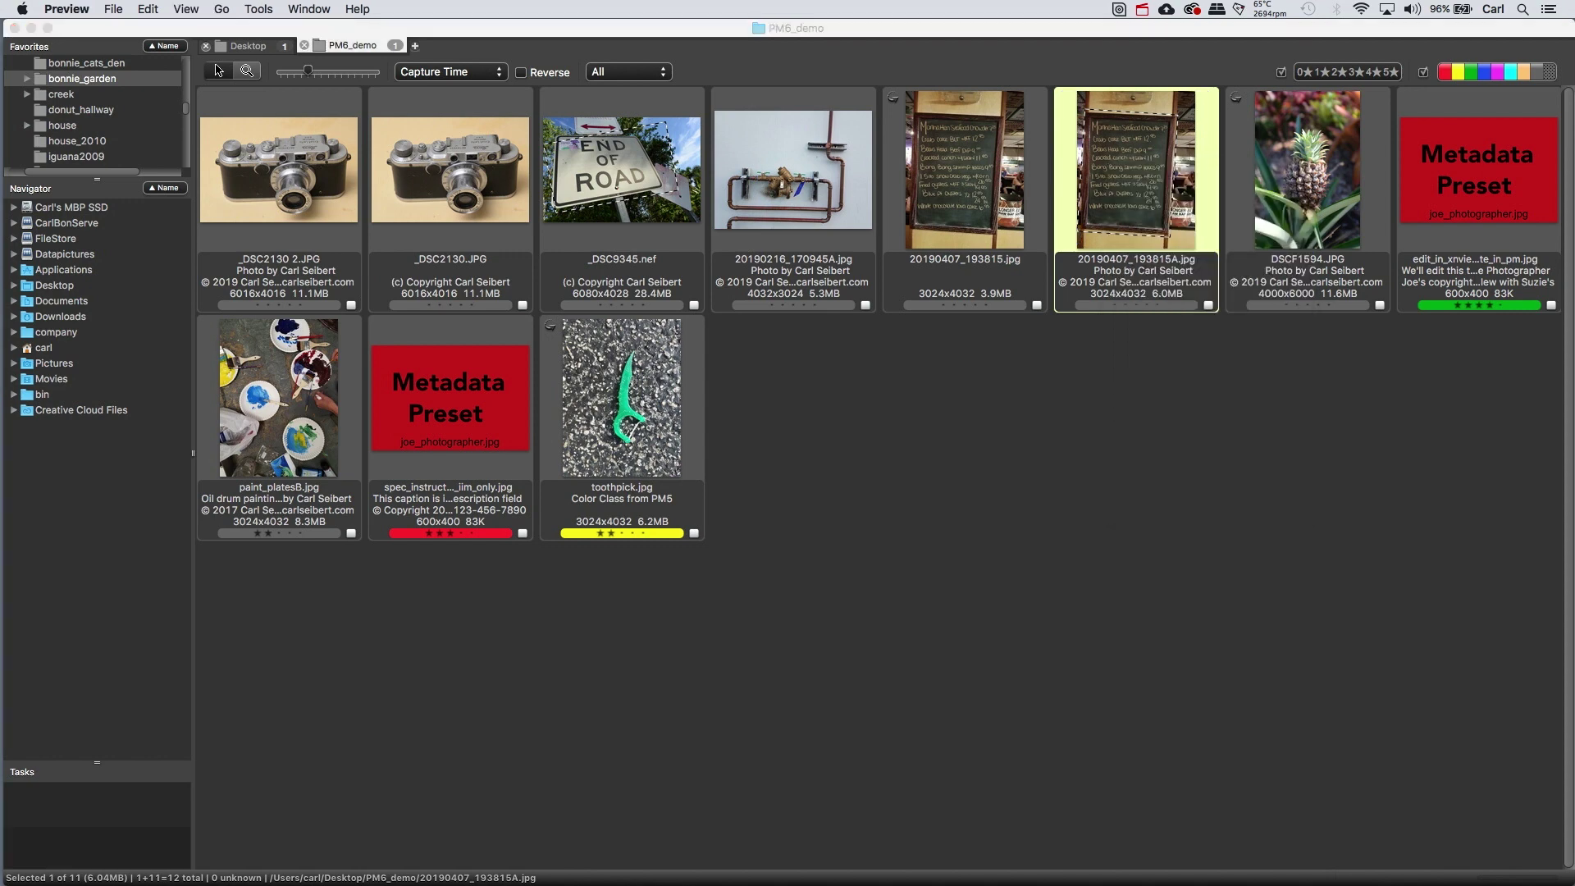